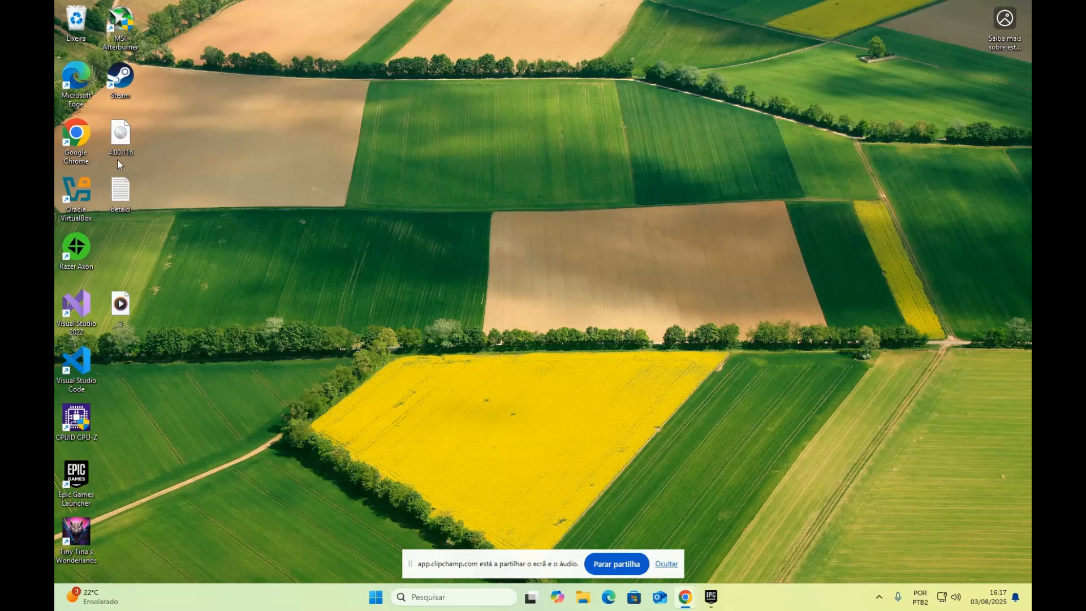
Launch Oracle VirtualBox and open the Criar Máquina Virtual dialog with Novo
{"action": "left_click", "coordinate": [77, 198]}
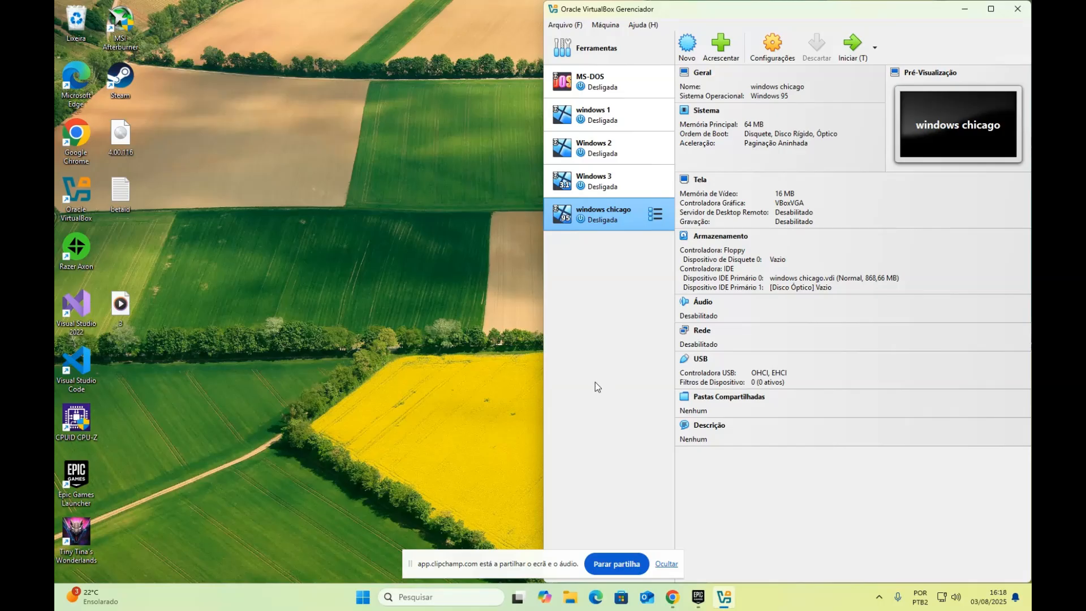
{"action": "left_click", "coordinate": [683, 50]}
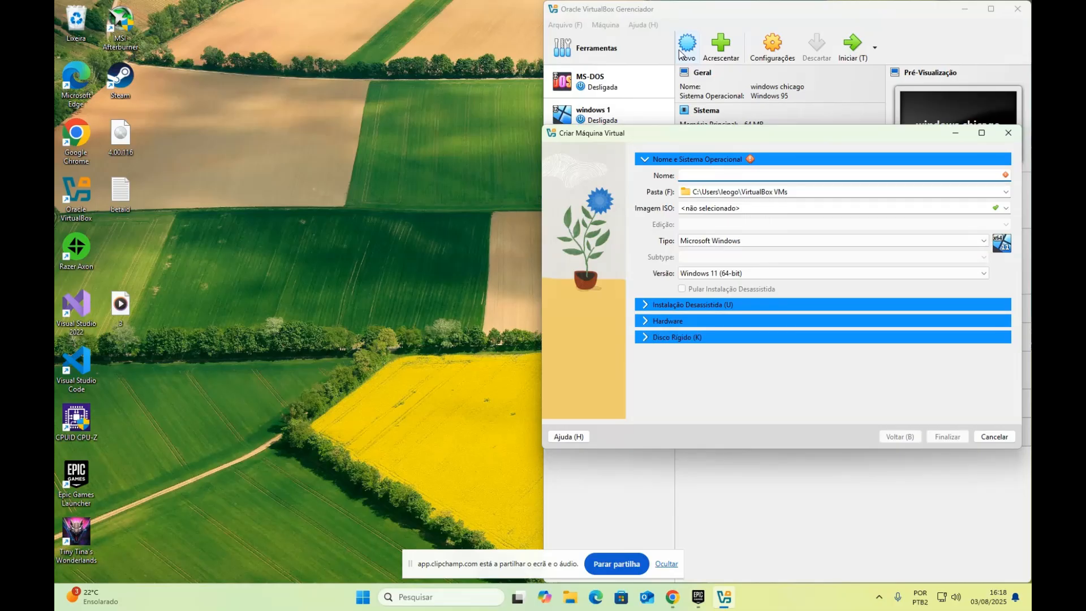
Name the new virtual machine 'windows chicago 2.0'
{"action": "type", "text": "windows 95"}
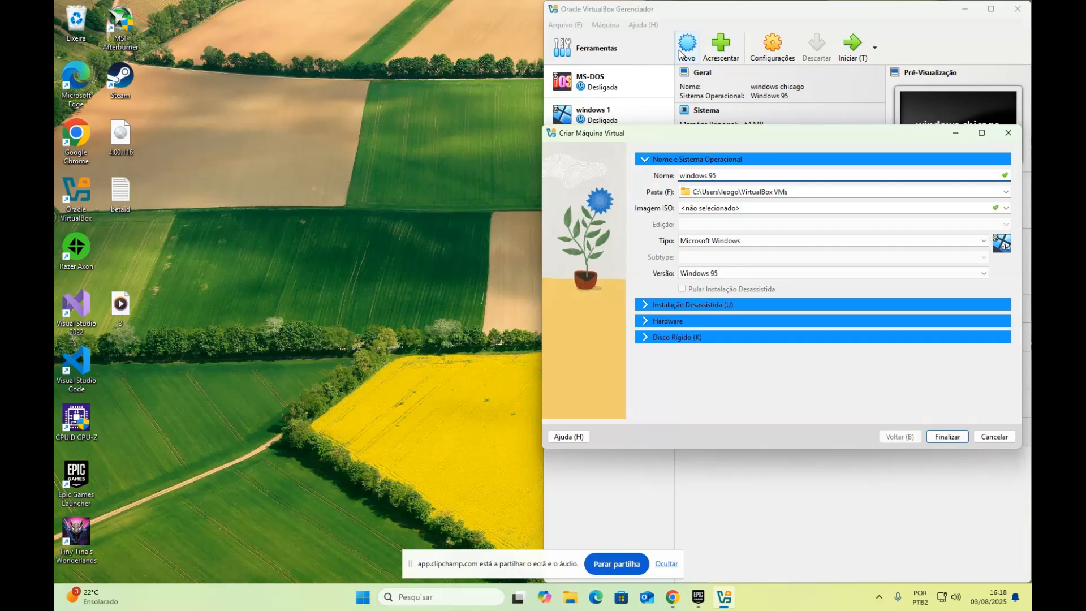
{"action": "key", "text": "BackSpace"}
{"action": "key", "text": "BackSpace"}
{"action": "type", "text": "chi"}
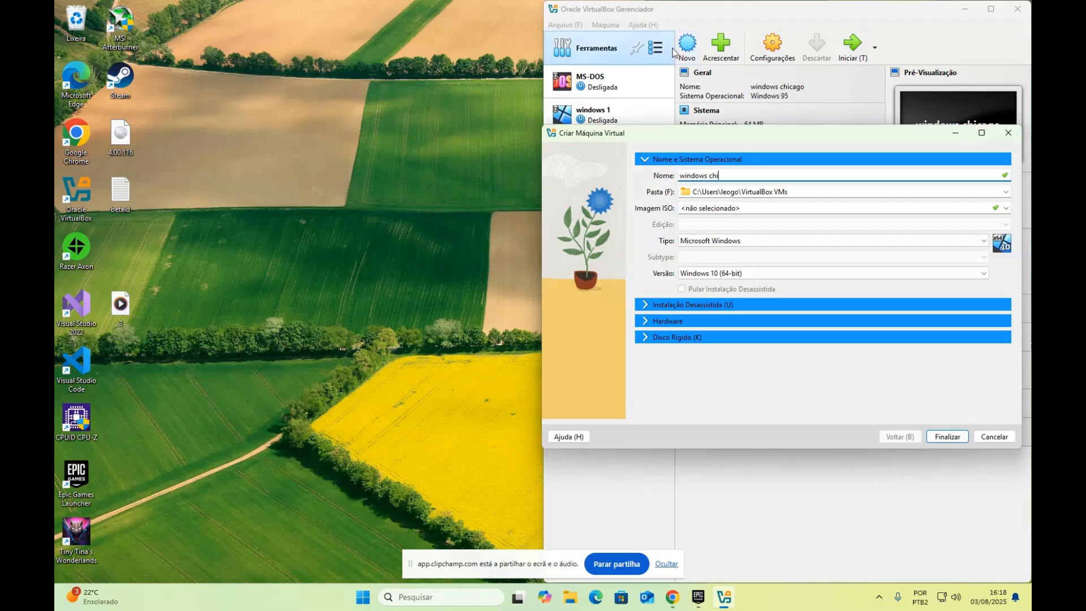
{"action": "left_click_drag", "start_coordinate": [792, 135], "coordinate": [784, 251]}
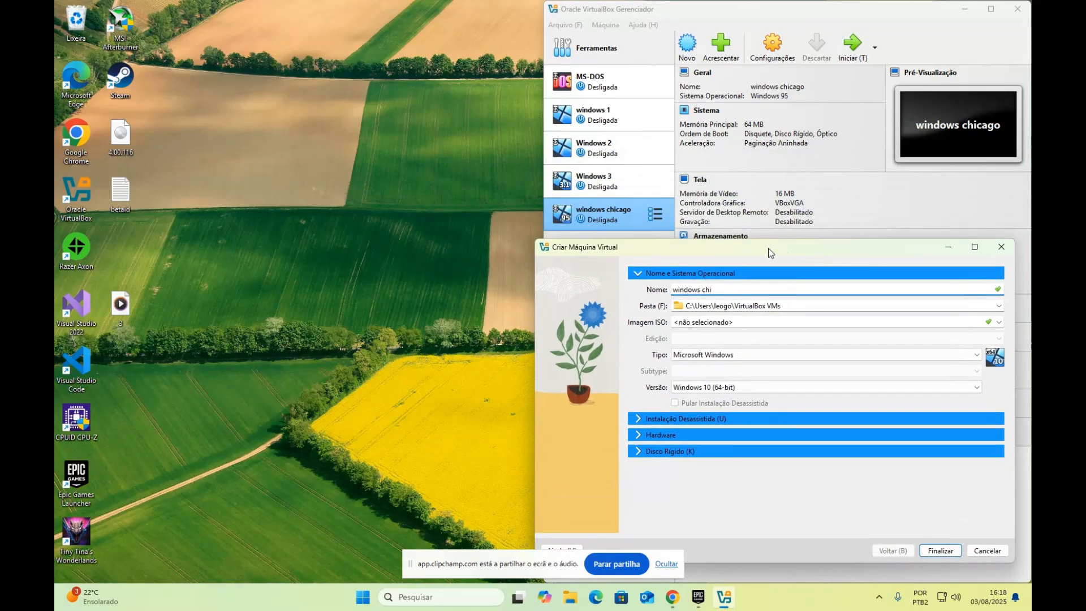
{"action": "type", "text": "ago"}
{"action": "type", "text": "2.0"}
{"action": "left_click", "coordinate": [876, 391]}
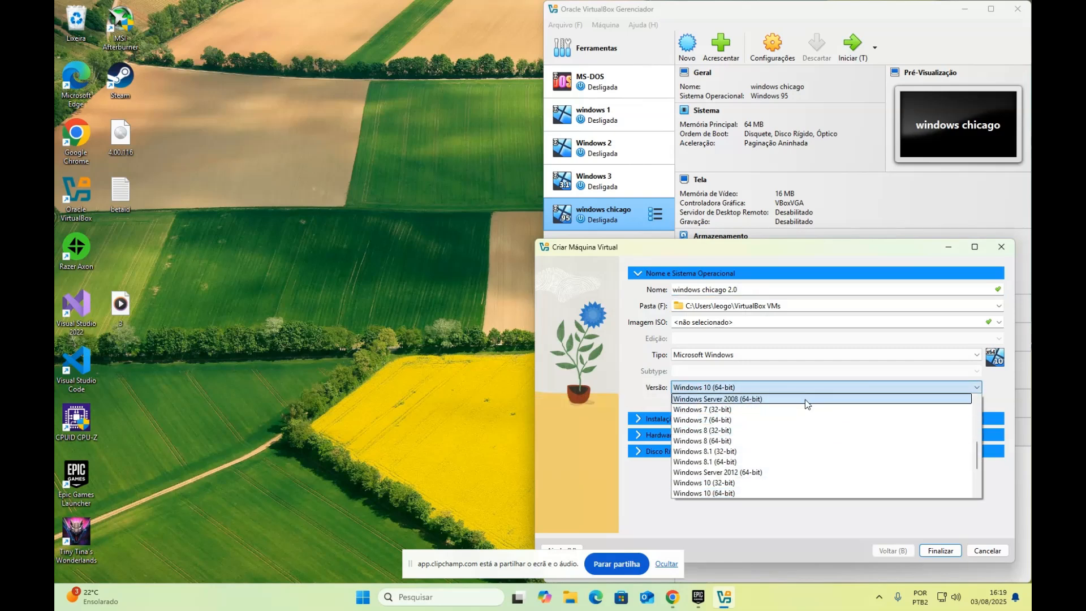
Choose Windows 95 as the guest operating system version
{"action": "scroll", "coordinate": [802, 462], "scroll_direction": "up", "scroll_amount": 5}
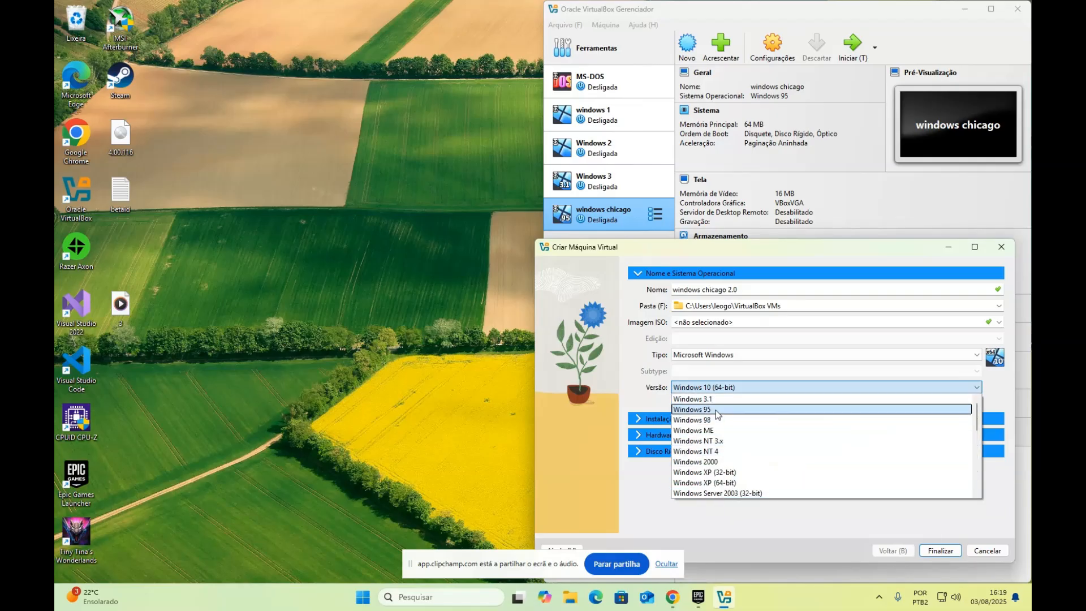
{"action": "left_click", "coordinate": [734, 410]}
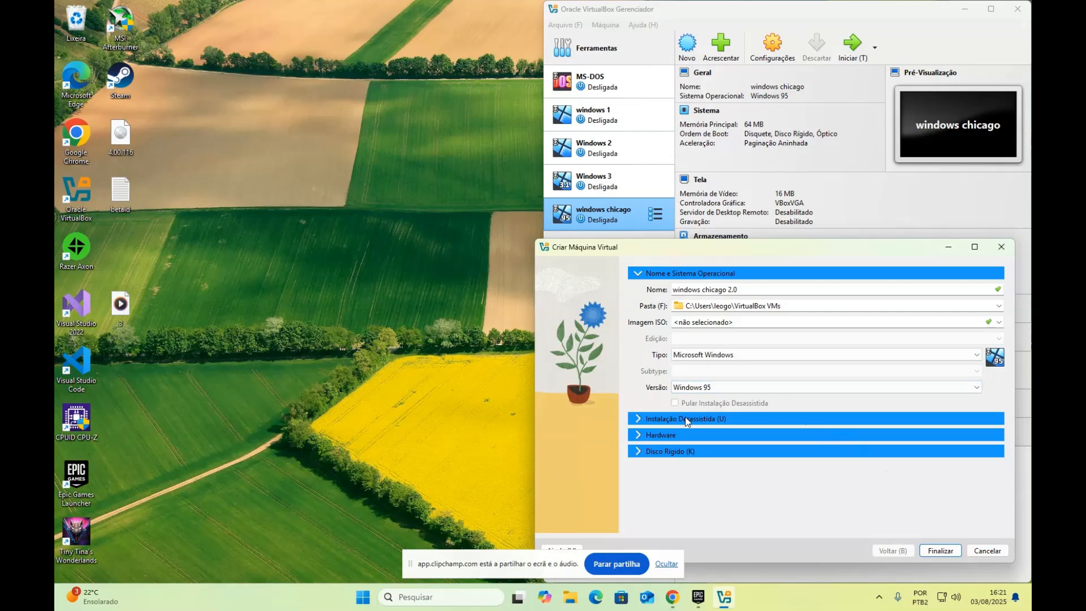
Set the new machine's base memory to 32 MB in the Hardware section
{"action": "left_click", "coordinate": [686, 435]}
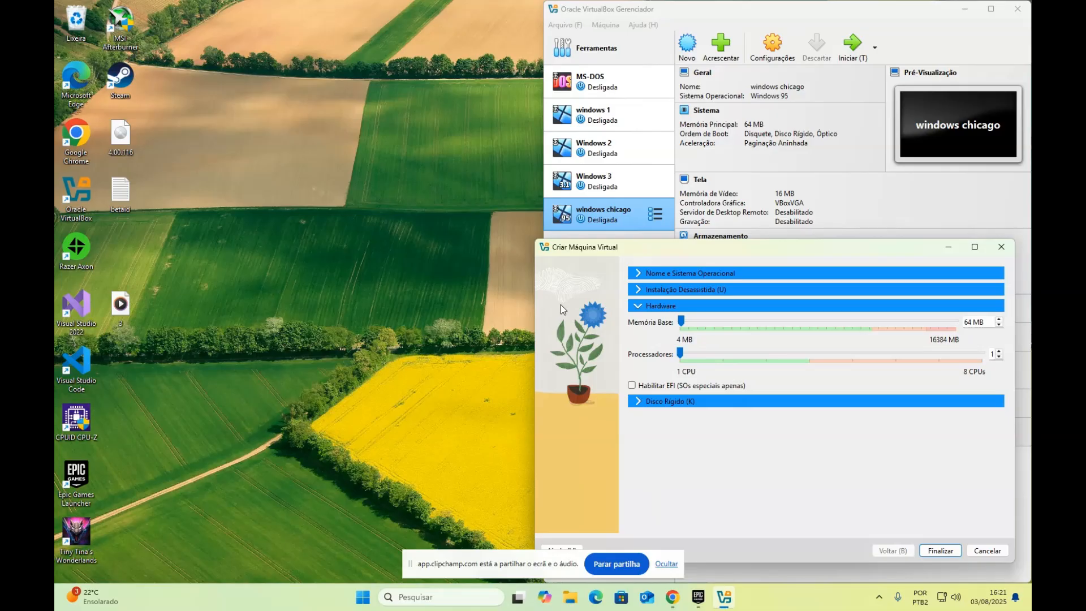
{"action": "left_click_drag", "start_coordinate": [684, 322], "coordinate": [682, 323]}
{"action": "left_click_drag", "start_coordinate": [681, 323], "coordinate": [682, 323]}
Shrink the virtual hard disk to 512 MB and finish creating windows chicago 2.0
{"action": "left_click", "coordinate": [647, 403]}
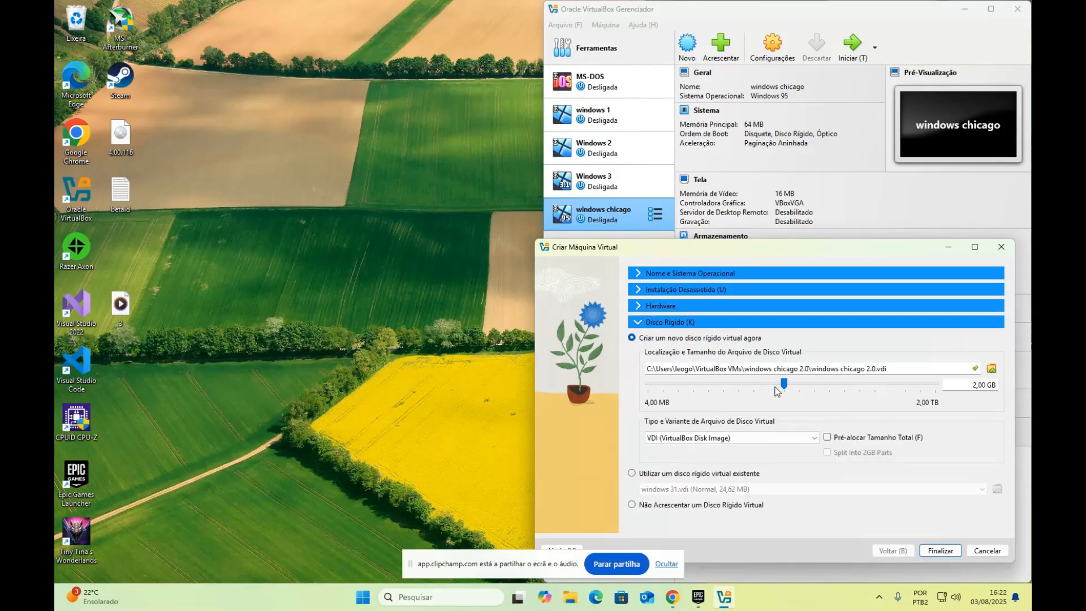
{"action": "left_click_drag", "start_coordinate": [784, 383], "coordinate": [724, 384]}
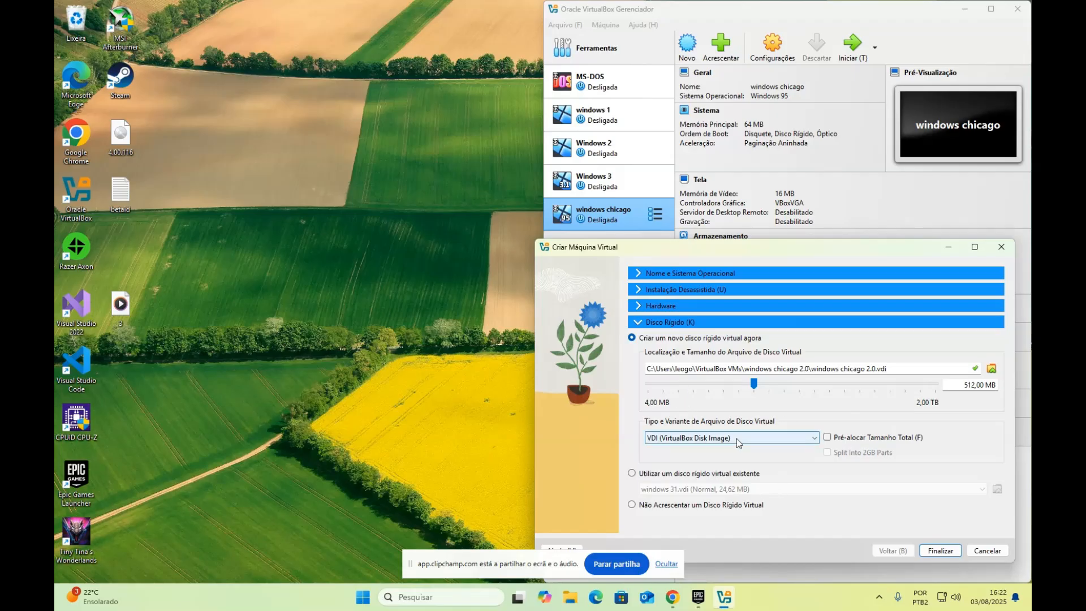
{"action": "left_click", "coordinate": [948, 553]}
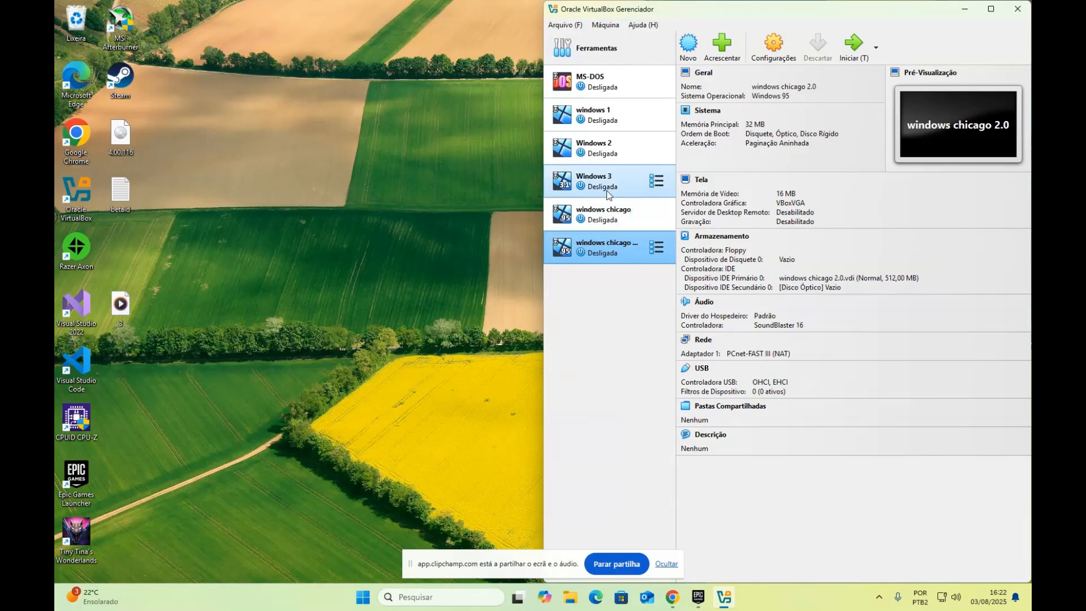
{"action": "left_click", "coordinate": [604, 215]}
Compare both Chicago machines, then open Configurações for windows chicago 2.0
{"action": "left_click", "coordinate": [613, 252]}
{"action": "left_click", "coordinate": [604, 215]}
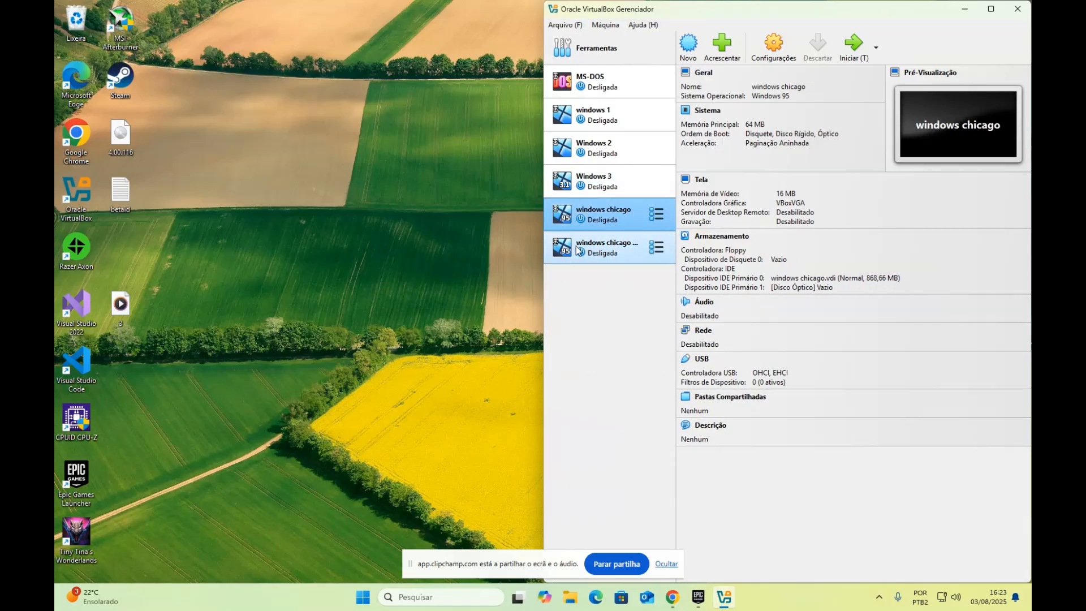
{"action": "left_click", "coordinate": [628, 244]}
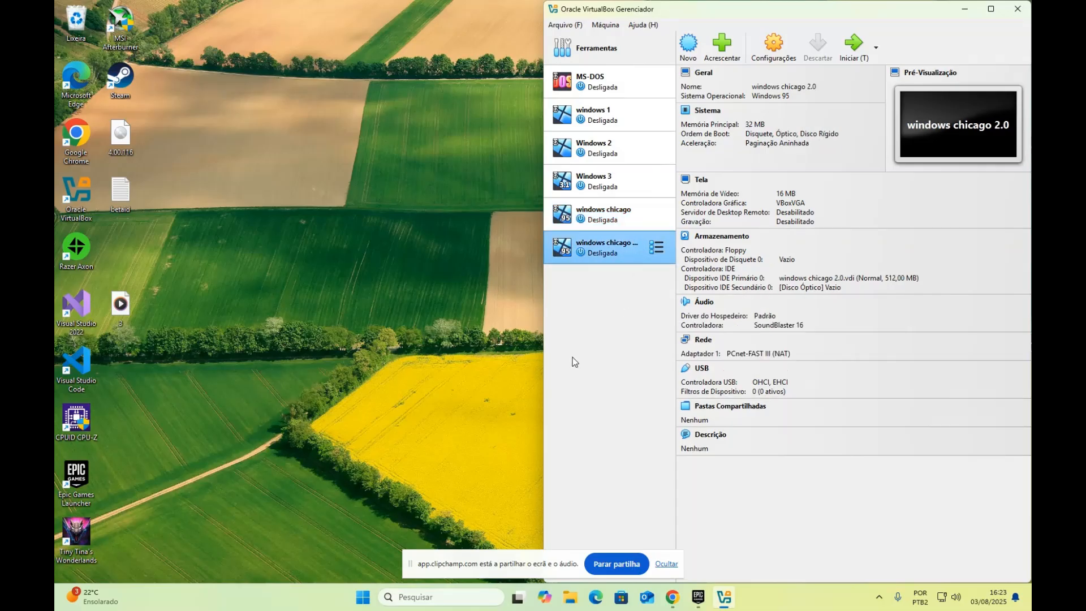
{"action": "left_click", "coordinate": [774, 45]}
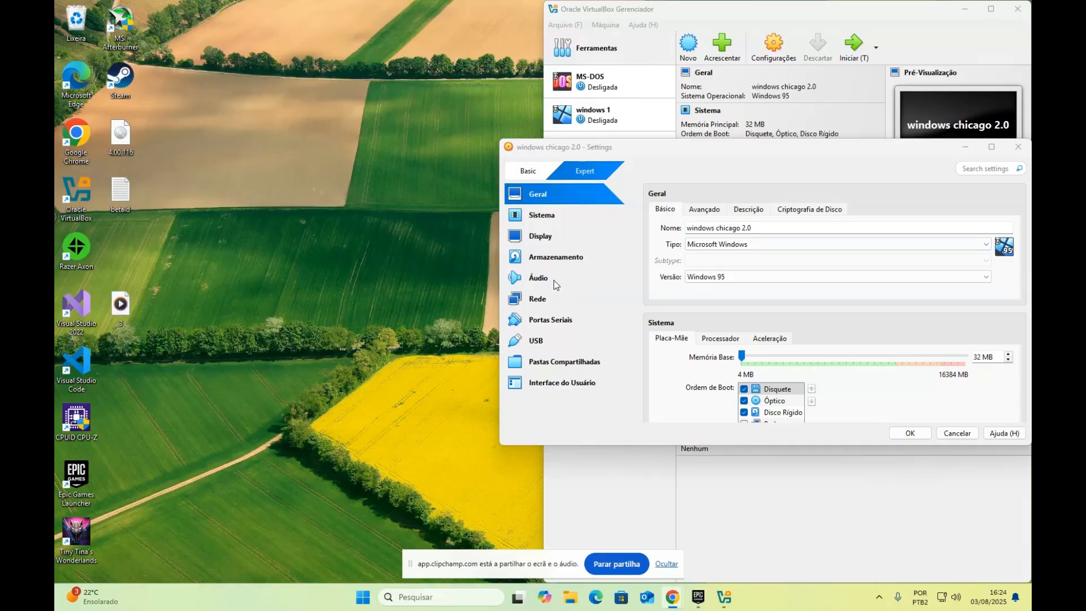
Show the Armazenamento page with the VDI disk and empty IDE optical drive
{"action": "left_click", "coordinate": [549, 258]}
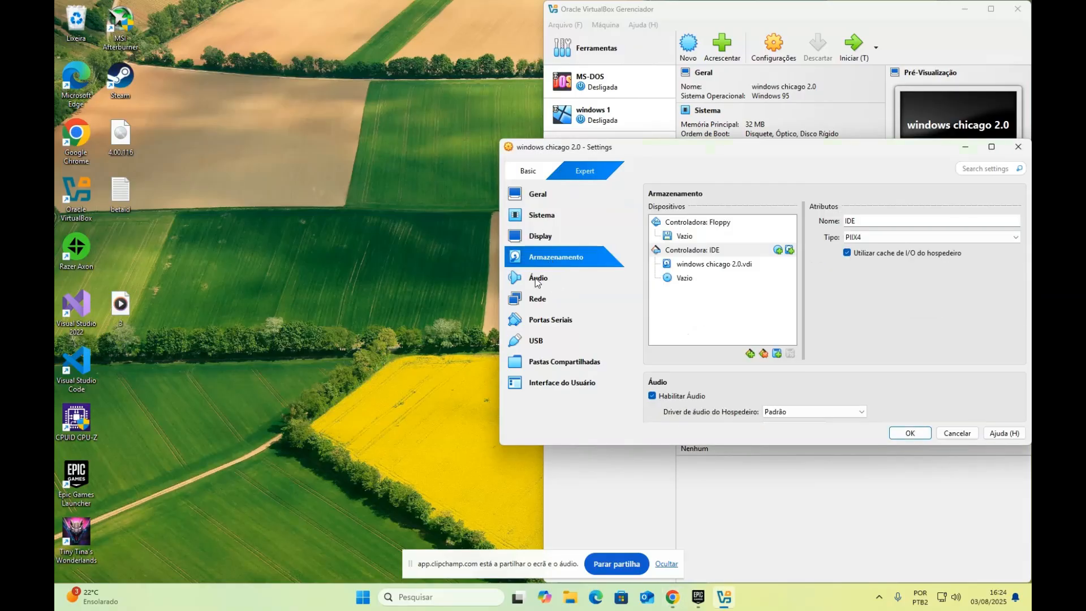
{"action": "mouse_move", "coordinate": [753, 272]}
View the Downloads folder maximized, select the Windows98_SE image, then close the window
{"action": "left_click", "coordinate": [572, 598]}
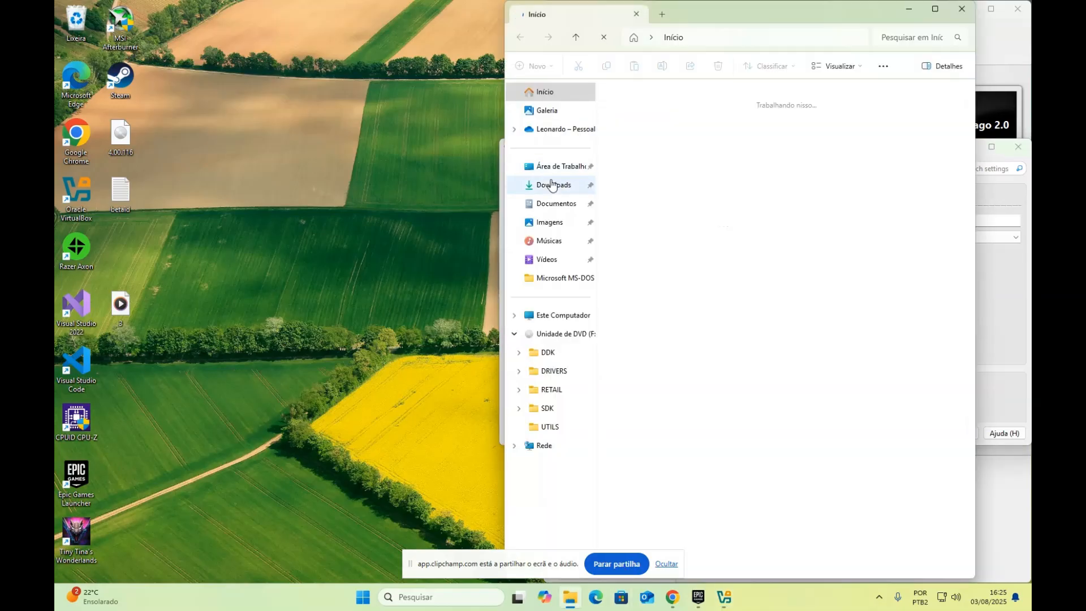
{"action": "left_click", "coordinate": [553, 185]}
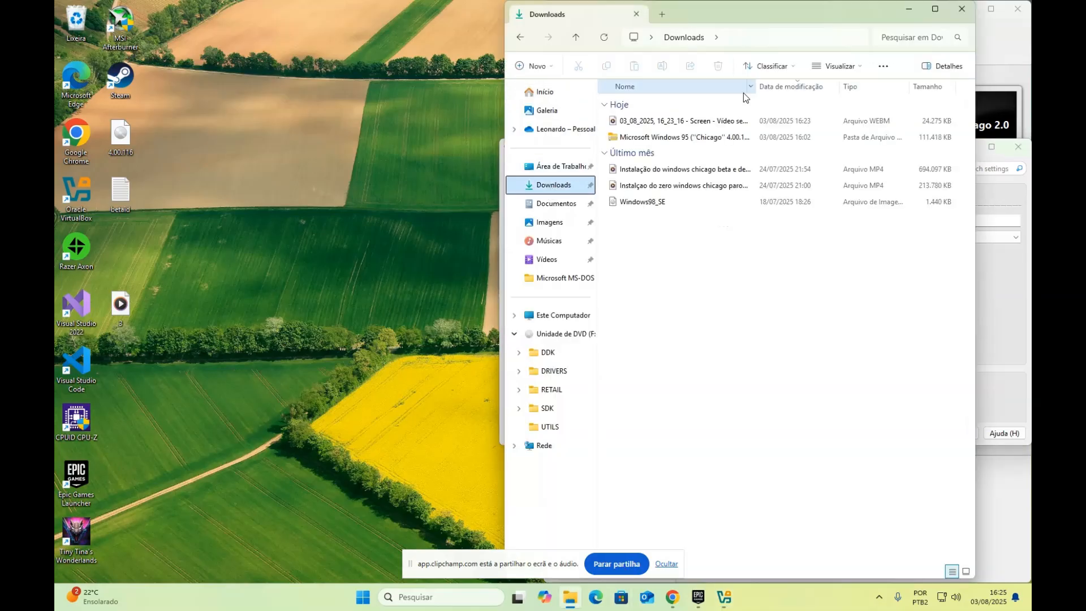
{"action": "left_click", "coordinate": [935, 9]}
{"action": "left_click", "coordinate": [226, 198]}
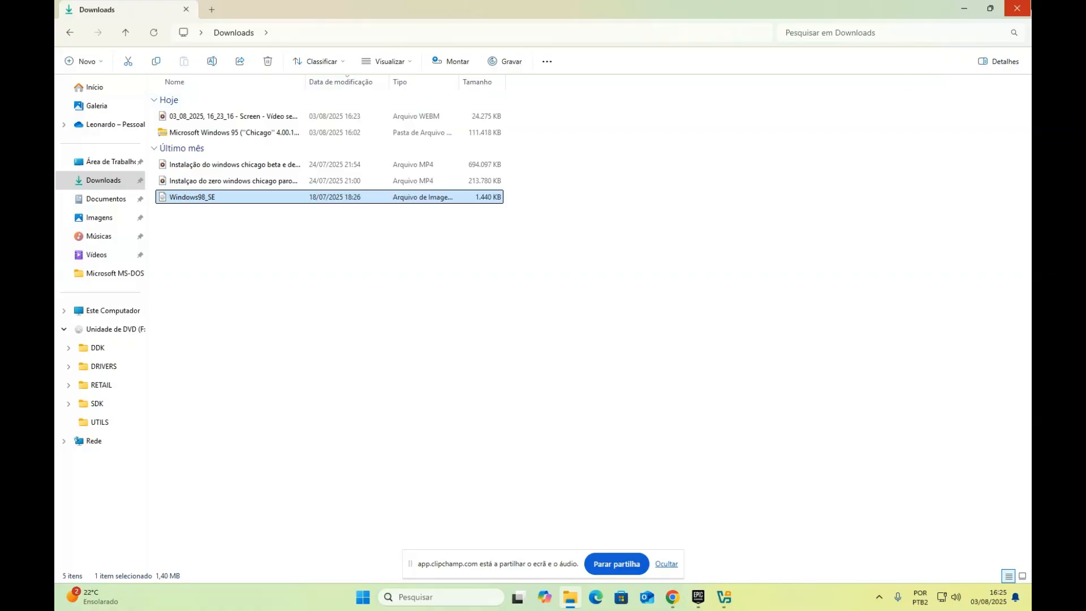
{"action": "left_click", "coordinate": [1027, 5]}
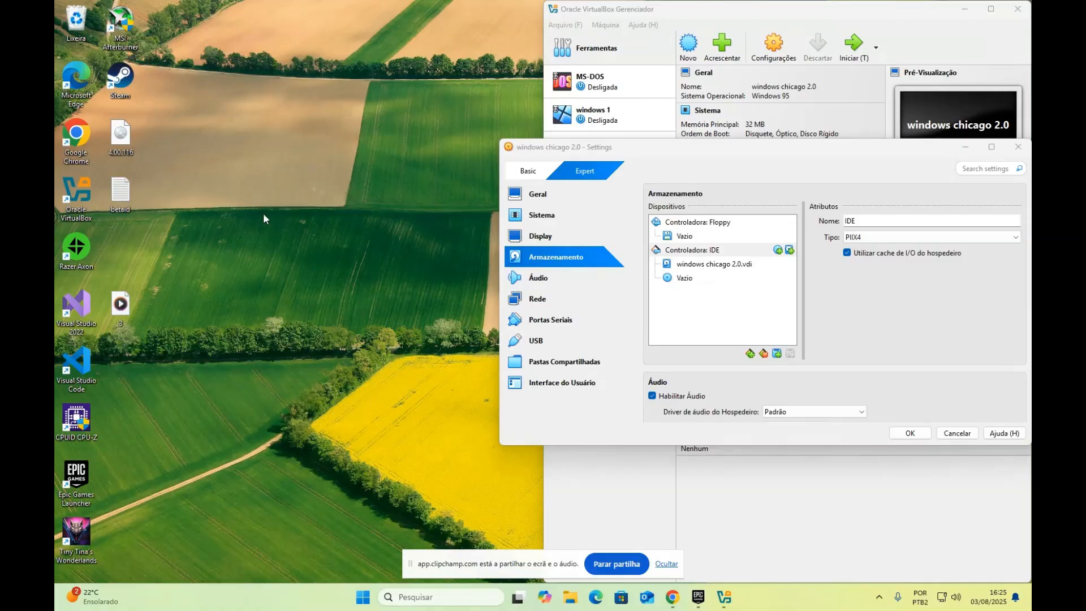
Return to File Explorer on the Início page
{"action": "left_click_drag", "start_coordinate": [192, 113], "coordinate": [105, 192]}
{"action": "left_click", "coordinate": [257, 194]}
Open the Windows 95 "Chicago" 4.00.116 (ISO) folder in Downloads and select the 4.00.116 image
{"action": "left_click", "coordinate": [564, 604]}
{"action": "left_click", "coordinate": [104, 180]}
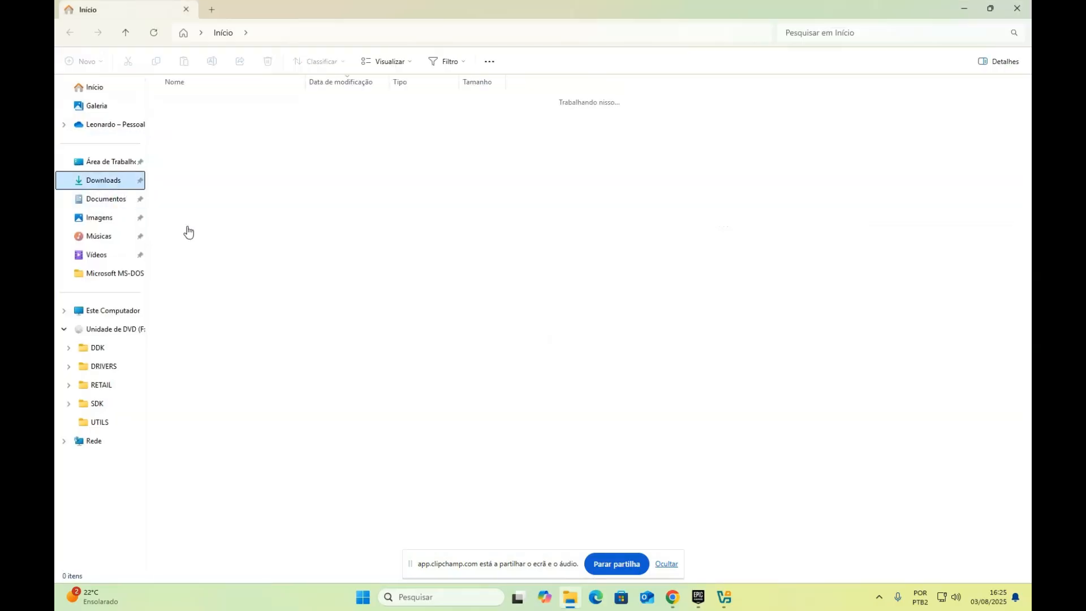
{"action": "double_click", "coordinate": [198, 134]}
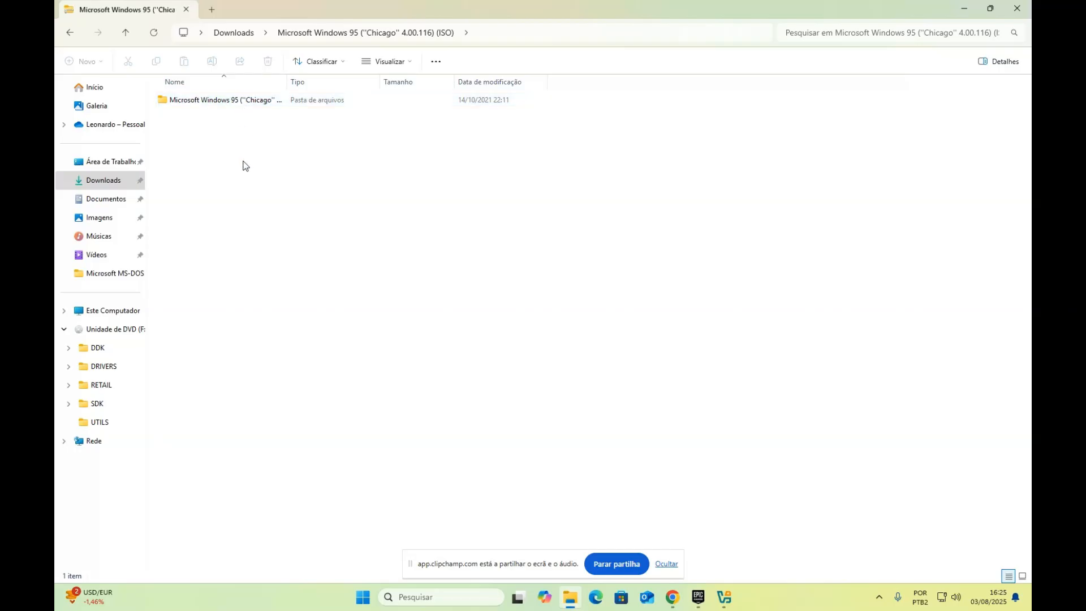
{"action": "double_click", "coordinate": [227, 101]}
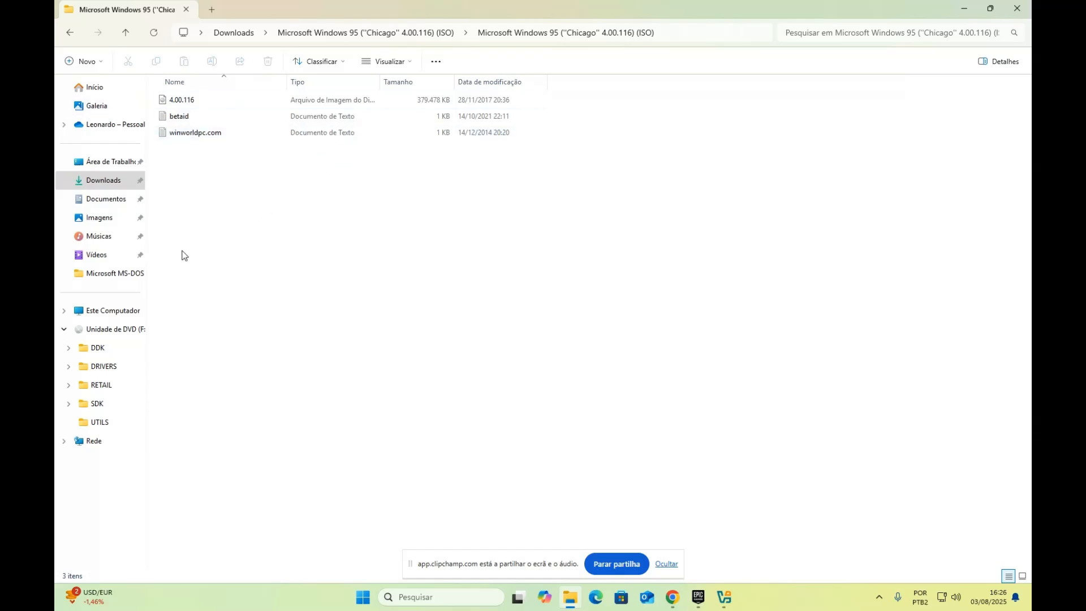
{"action": "left_click", "coordinate": [228, 117]}
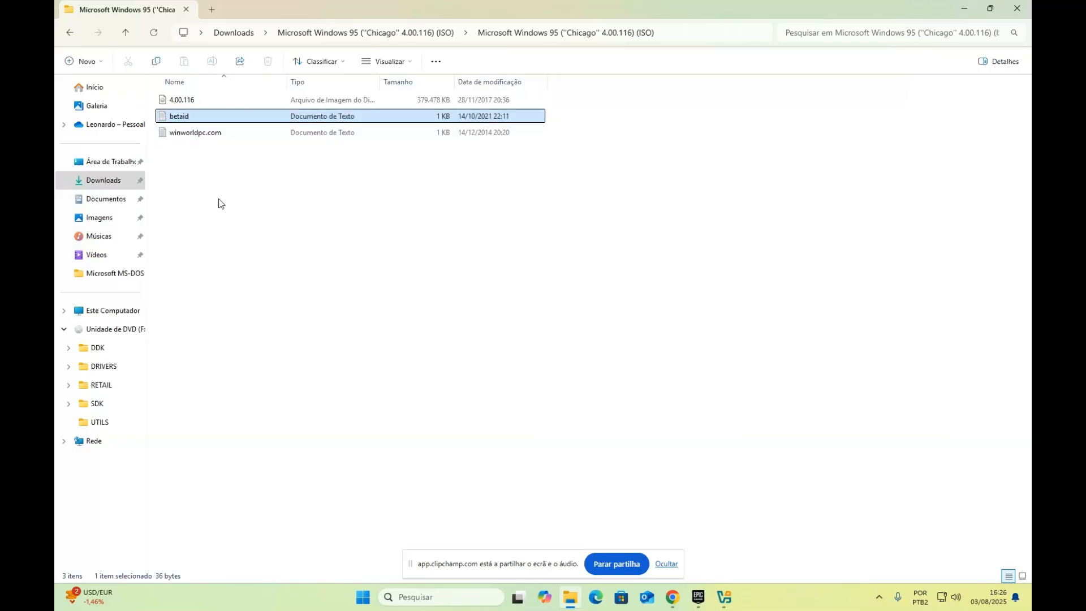
{"action": "left_click", "coordinate": [198, 102]}
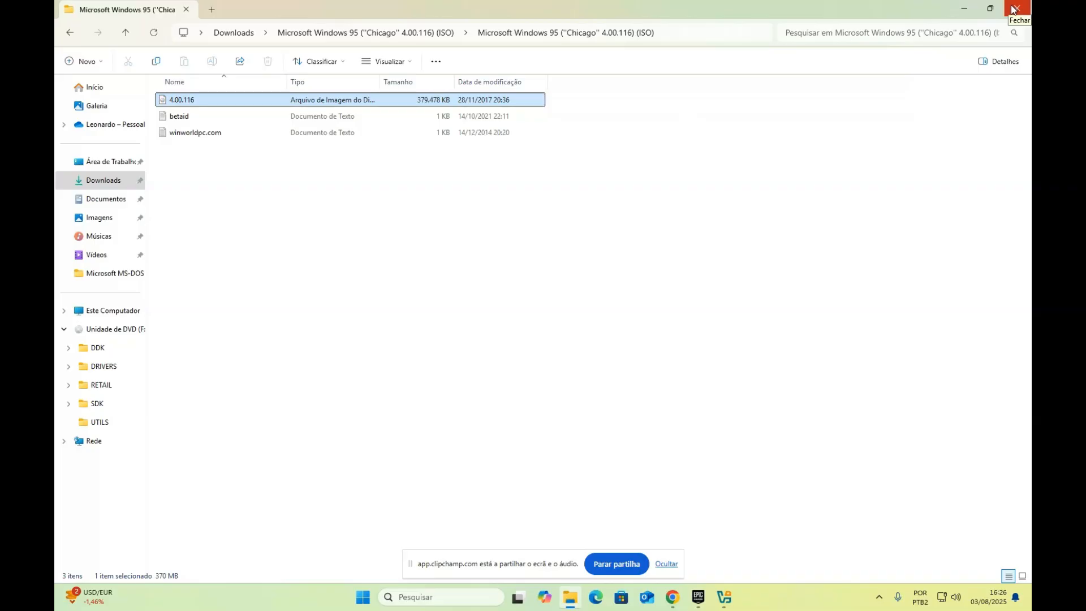
Eject the BETA1_RC disc from DVD drive F: and close File Explorer
{"action": "left_click", "coordinate": [79, 310]}
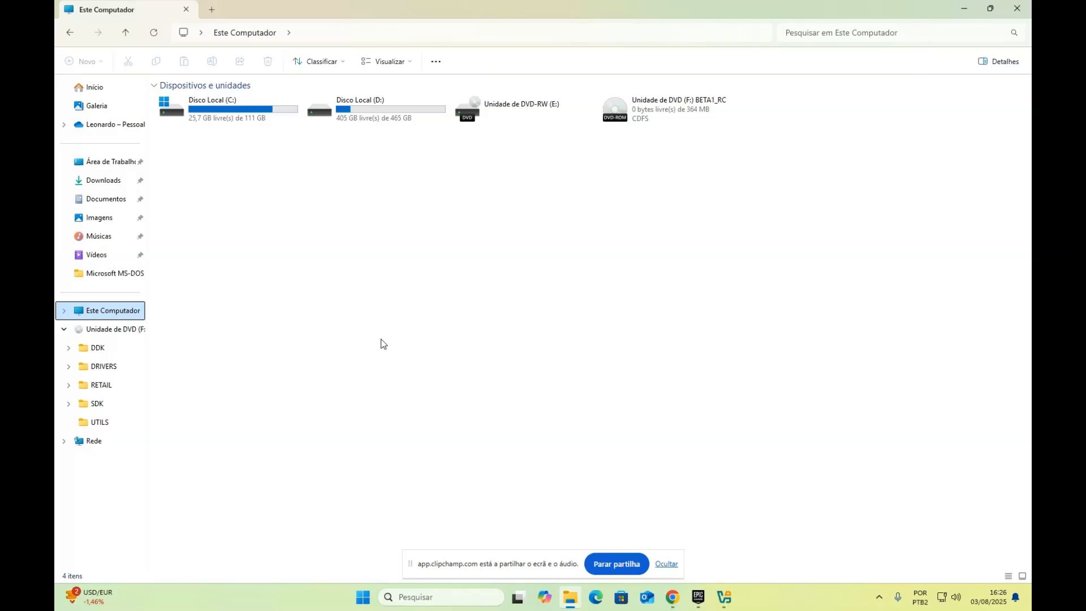
{"action": "left_click", "coordinate": [678, 107]}
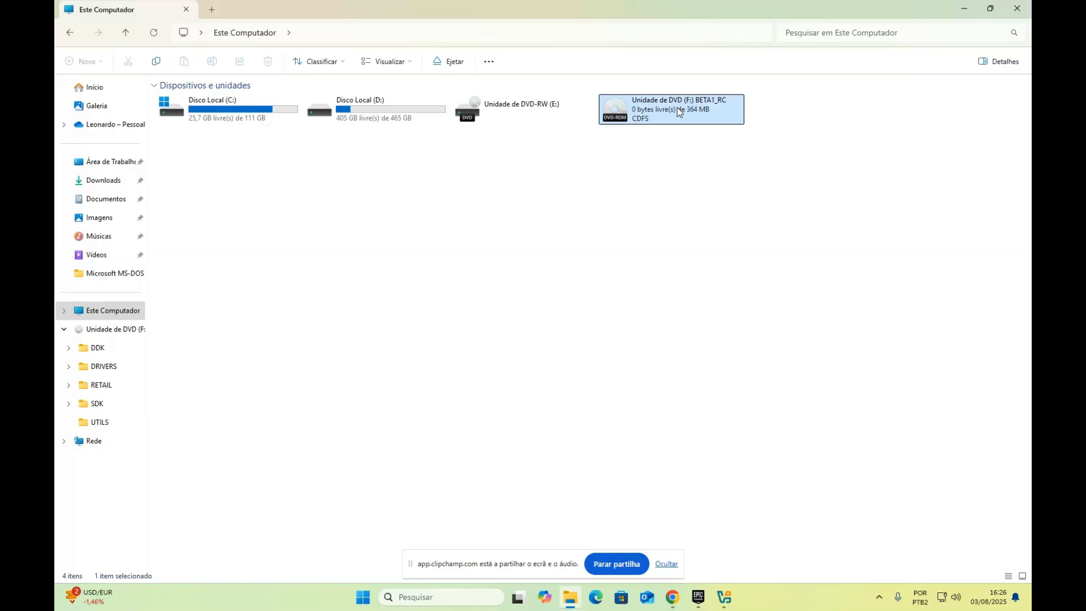
{"action": "left_click", "coordinate": [456, 62]}
{"action": "left_click", "coordinate": [1017, 10]}
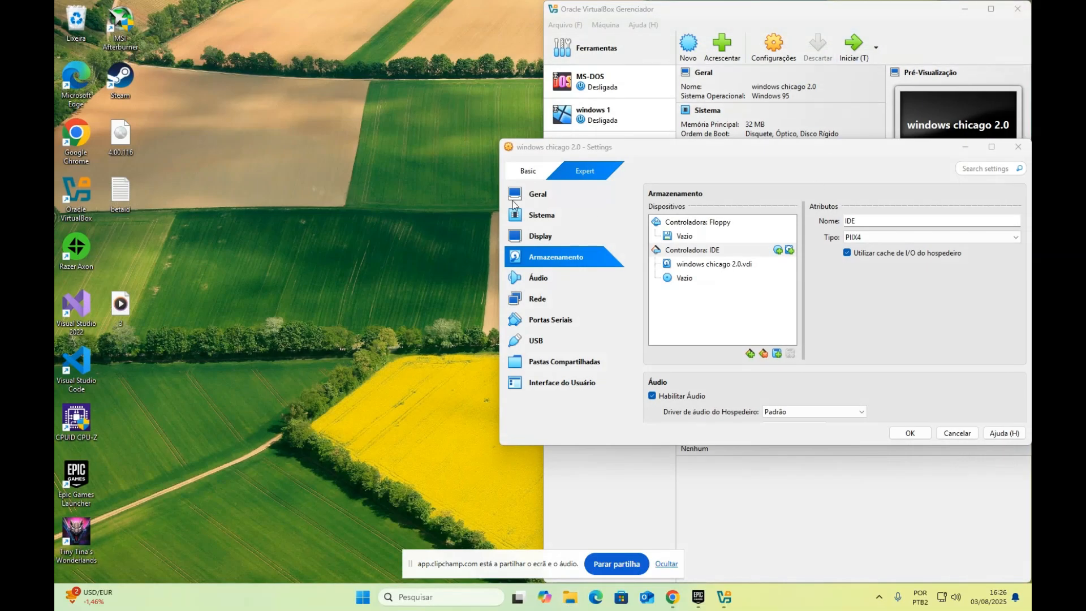
Open the 4.00.116 disk image on the desktop and confirm Abrir in the security warning
{"action": "double_click", "coordinate": [120, 139]}
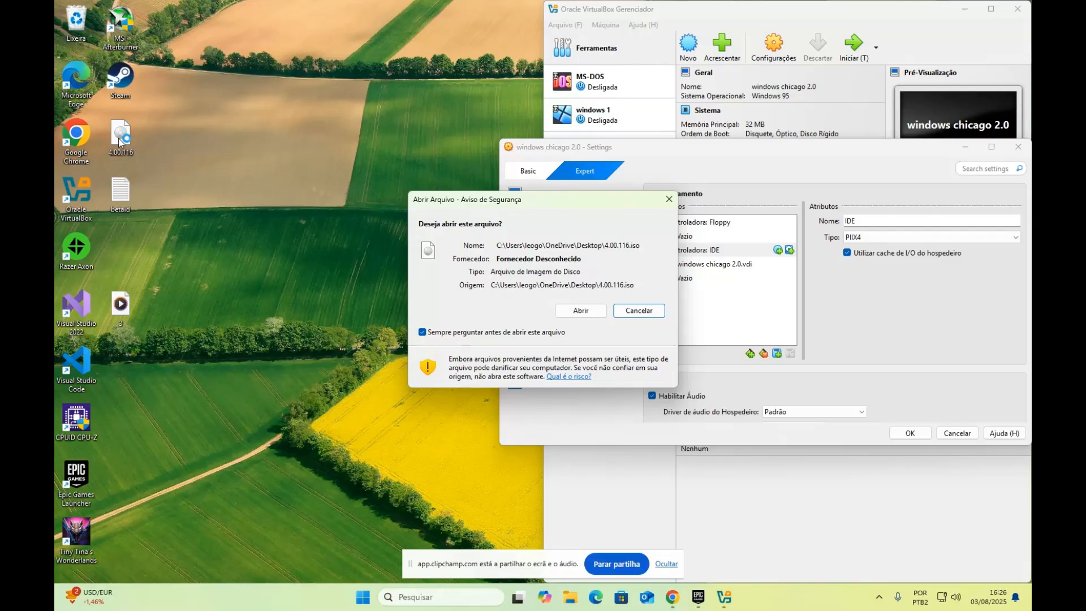
{"action": "key", "text": "shift+Tab"}
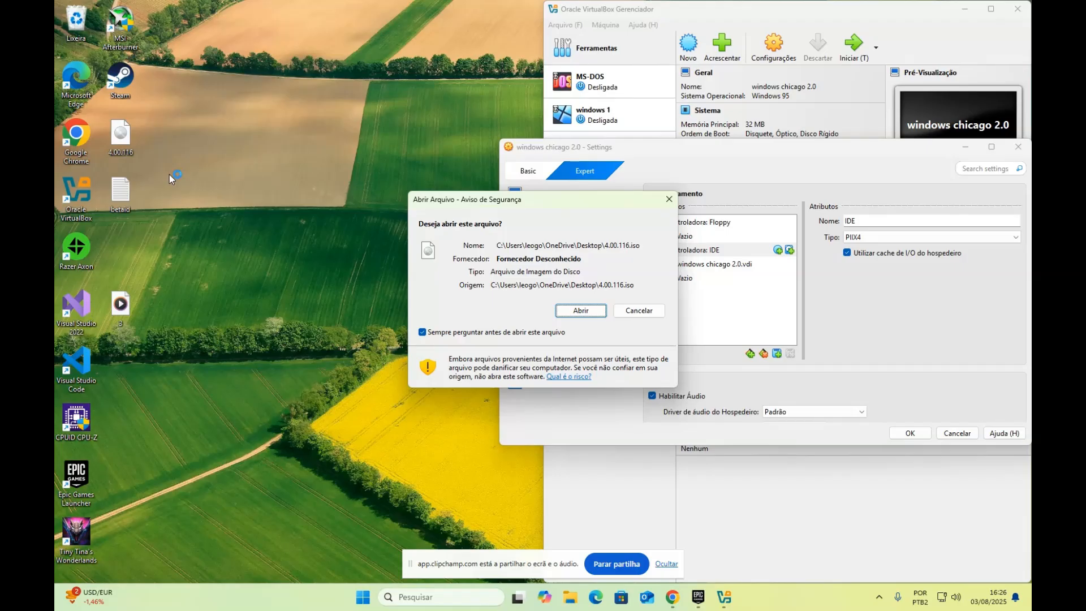
{"action": "key", "text": "Return"}
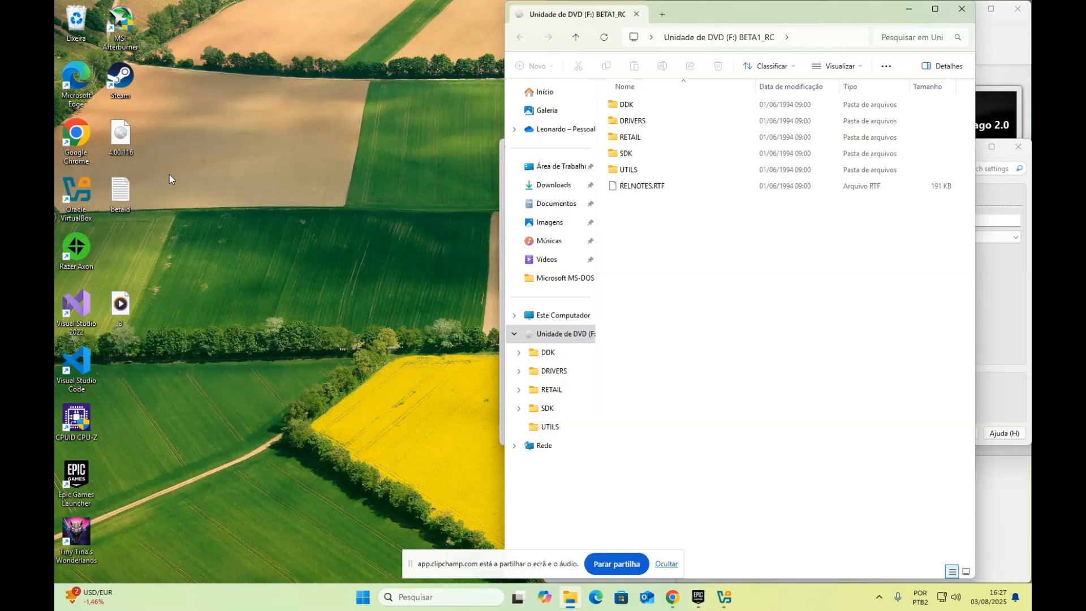
Maximize the BETA1_RC window, look inside RETAIL at SETUP, then return to the disc root
{"action": "double_click", "coordinate": [840, 20]}
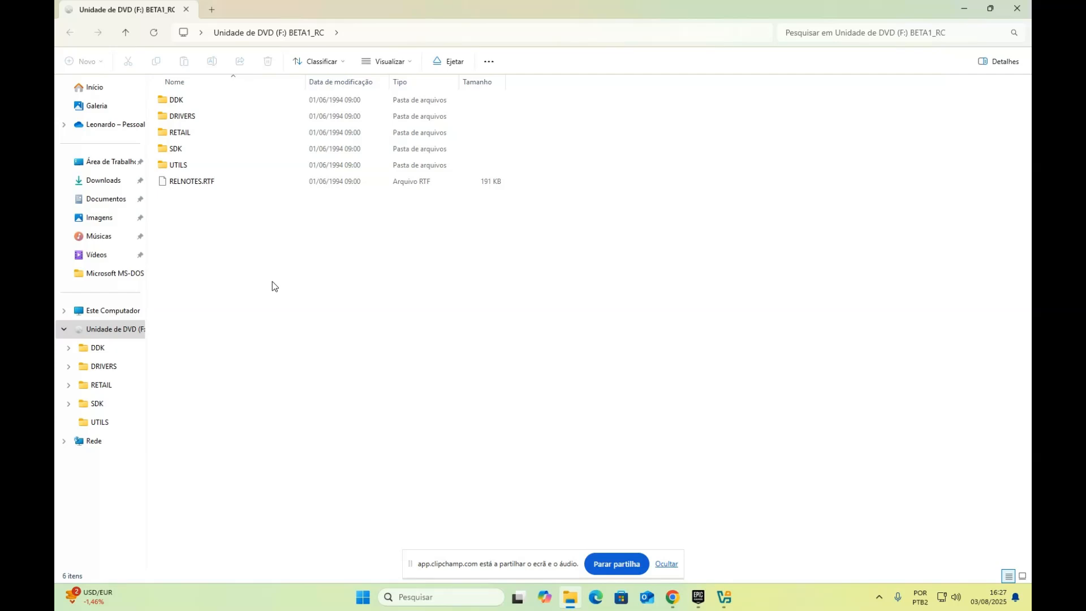
{"action": "left_click", "coordinate": [184, 134]}
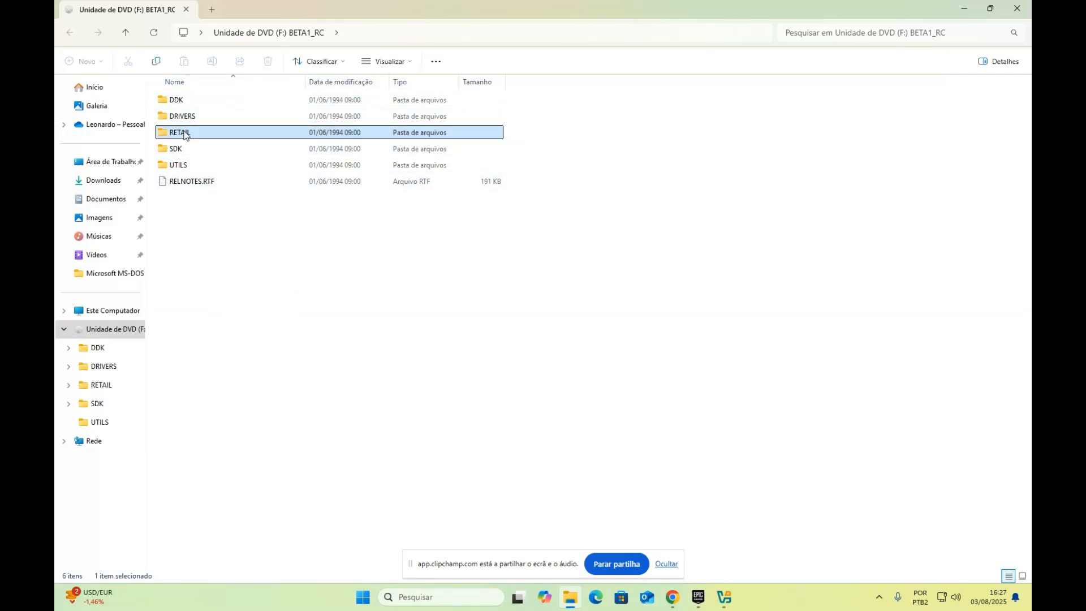
{"action": "double_click", "coordinate": [184, 133]}
{"action": "scroll", "coordinate": [532, 325], "scroll_direction": "down", "scroll_amount": 1}
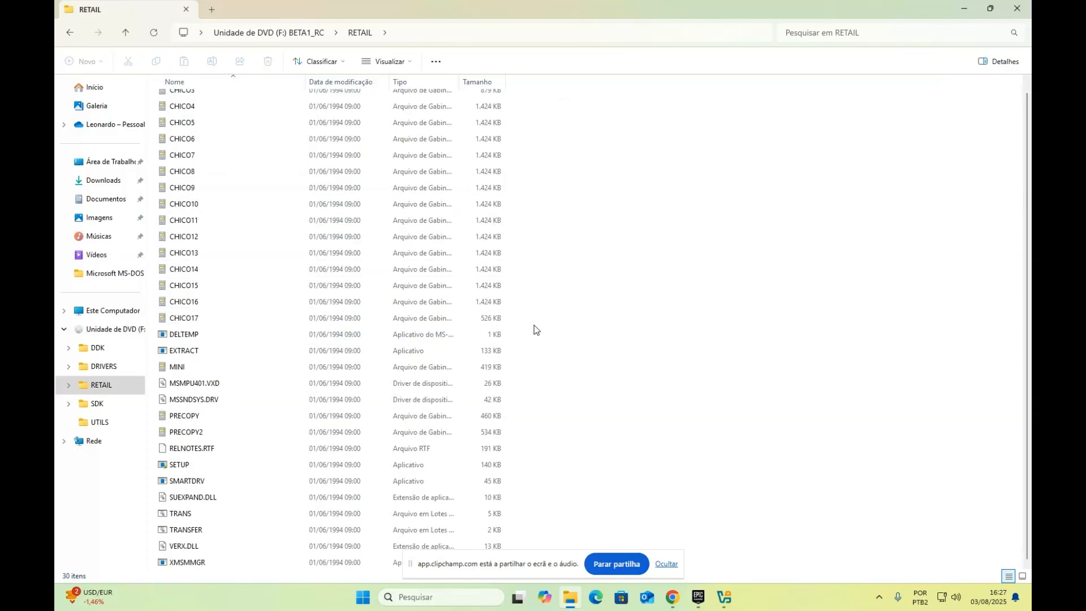
{"action": "left_click", "coordinate": [235, 465]}
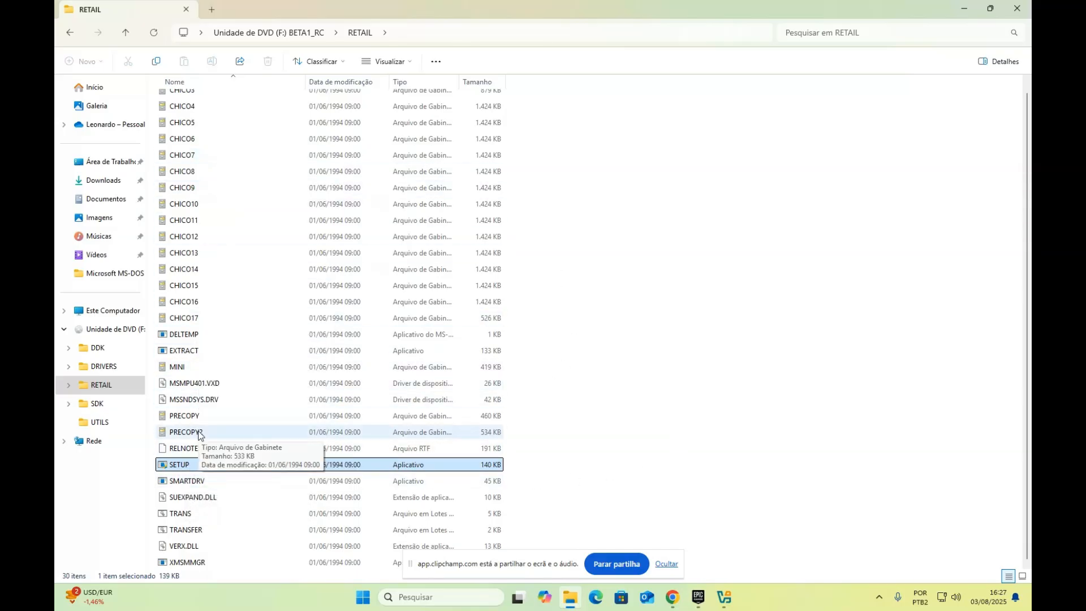
{"action": "left_click", "coordinate": [70, 32]}
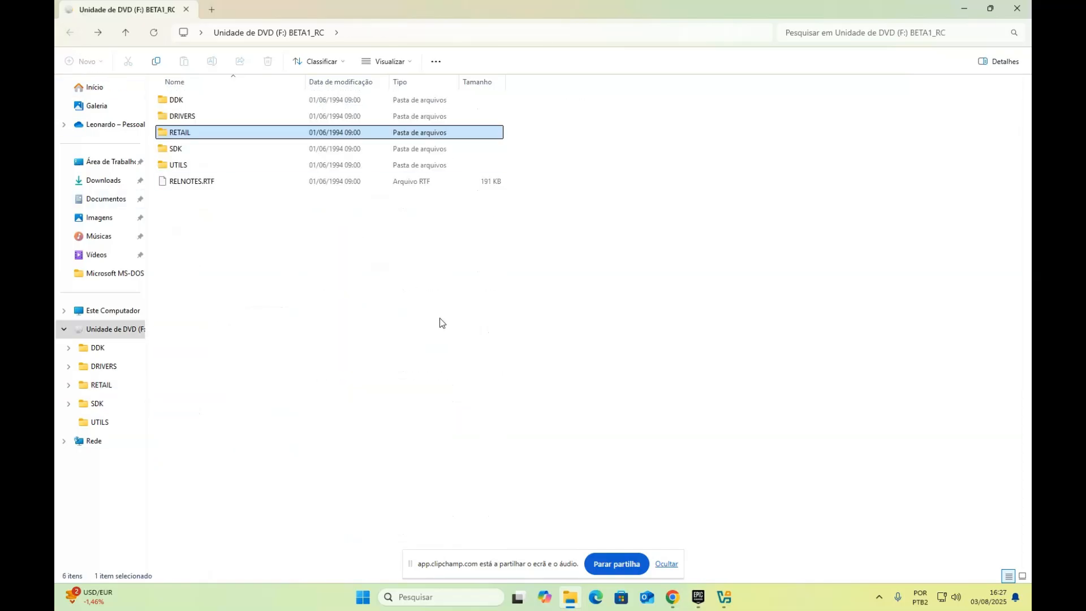
{"action": "left_click", "coordinate": [311, 362]}
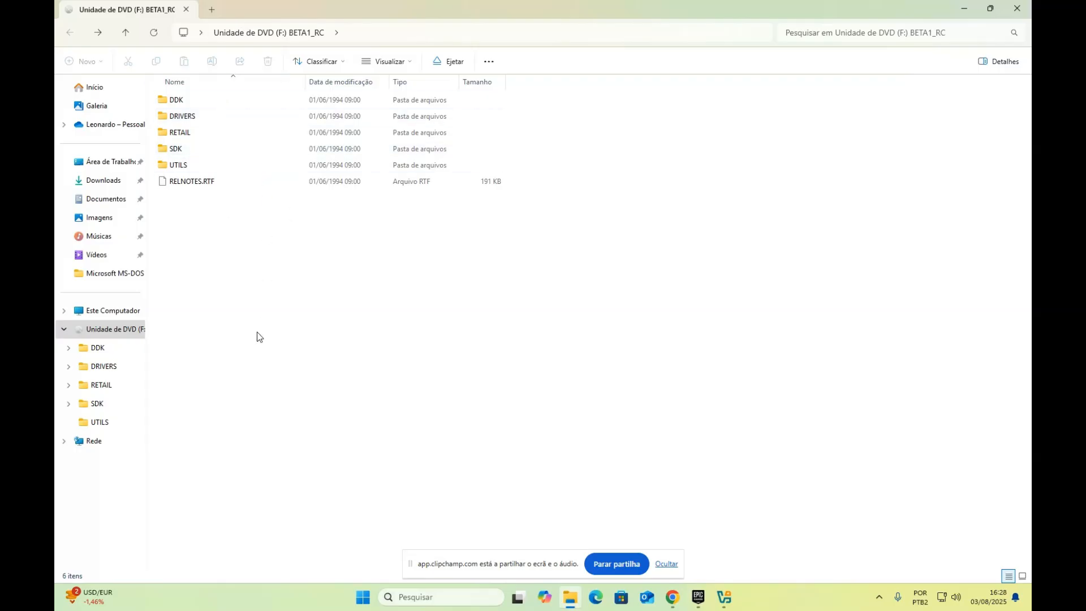
{"action": "left_click_drag", "start_coordinate": [257, 334], "coordinate": [244, 278]}
Close File Explorer and select the empty floppy drive under Controladora: Floppy
{"action": "left_click", "coordinate": [1018, 8]}
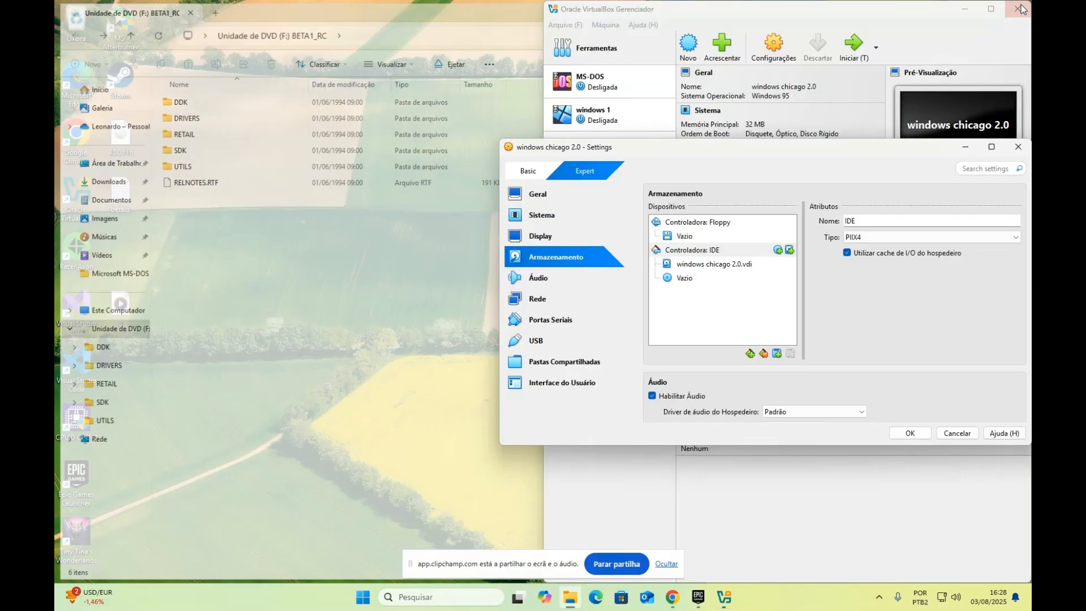
{"action": "left_click", "coordinate": [328, 109]}
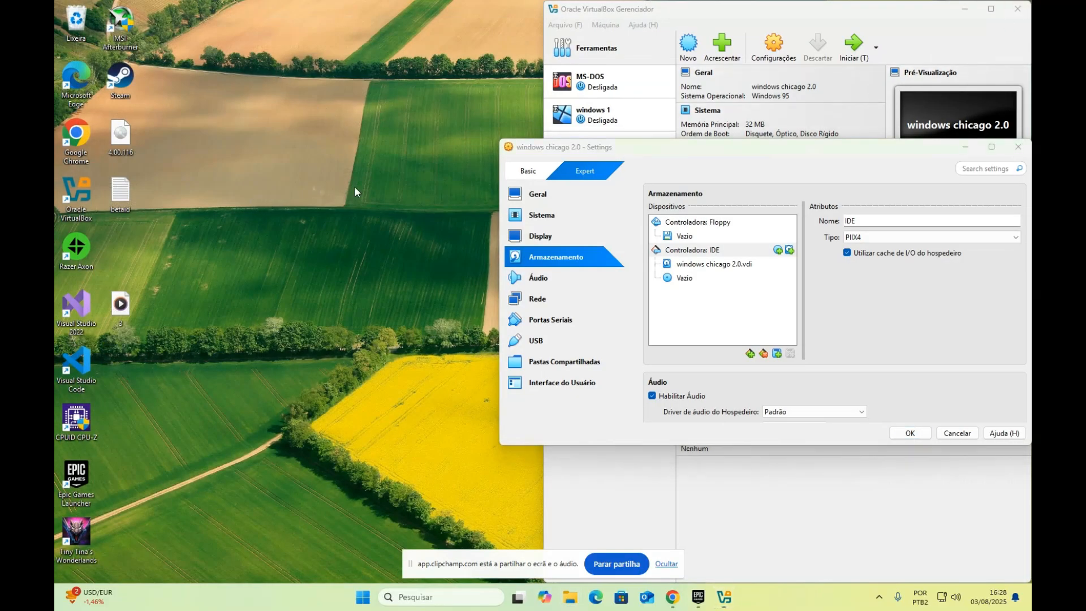
{"action": "left_click", "coordinate": [700, 237]}
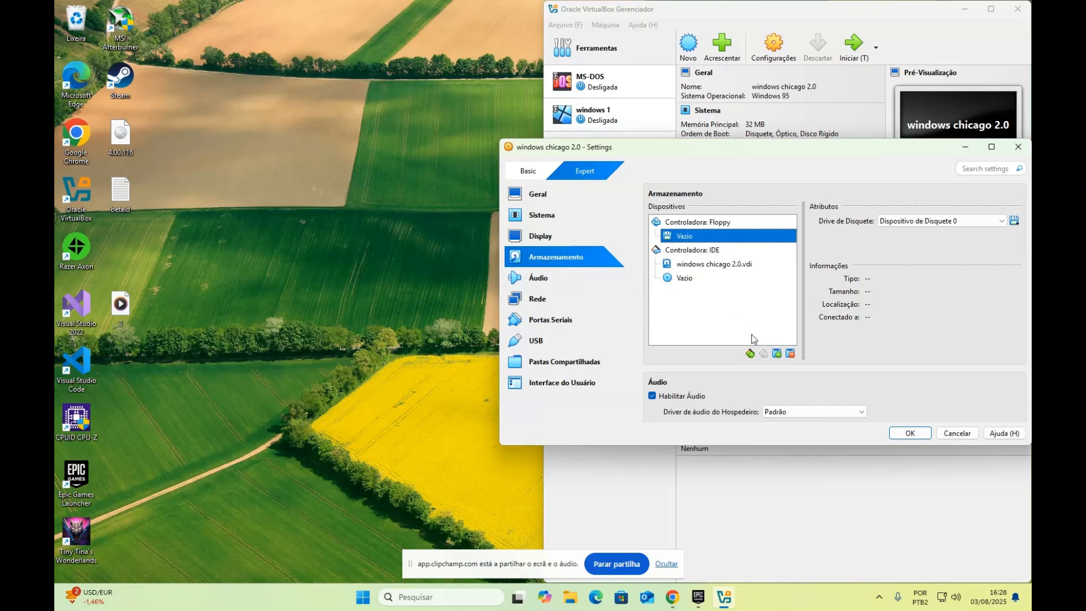
Load Windows98_SE.img from the Downloads folder into the floppy drive
{"action": "left_click", "coordinate": [777, 354]}
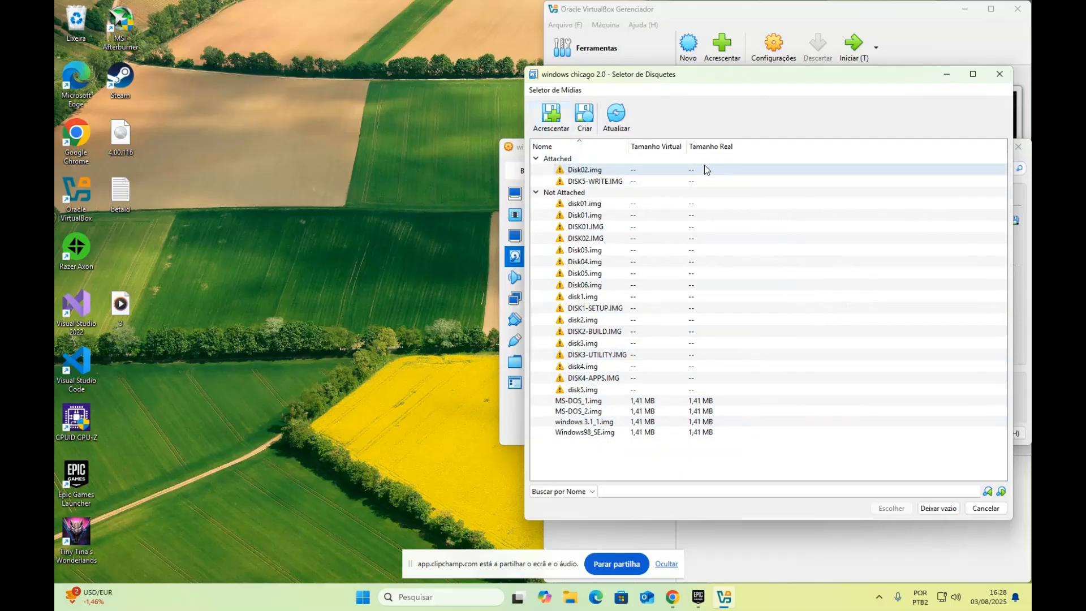
{"action": "left_click", "coordinate": [551, 116]}
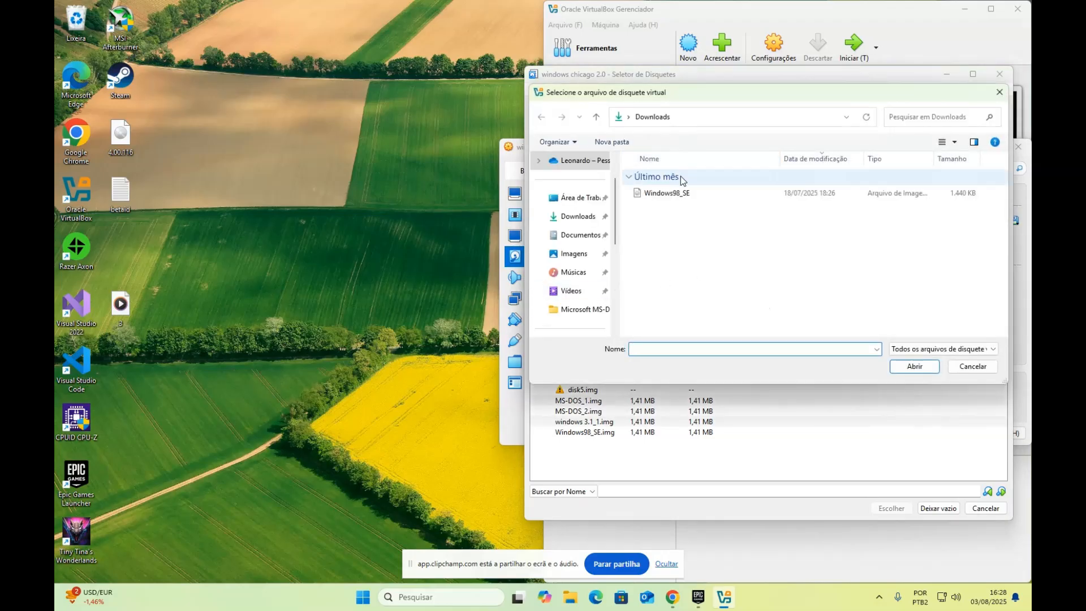
{"action": "left_click", "coordinate": [576, 216]}
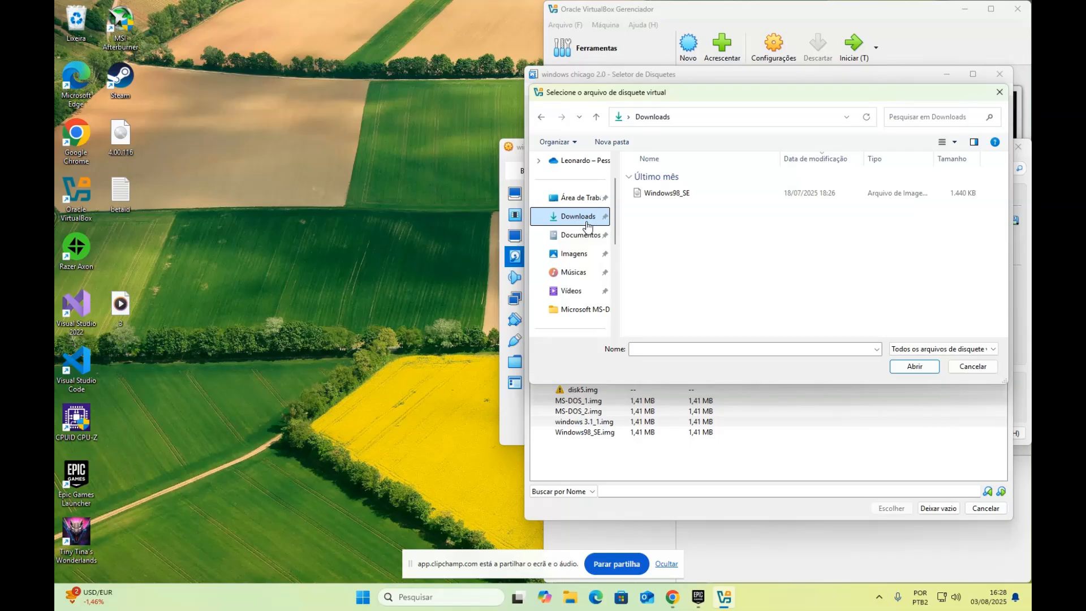
{"action": "left_click", "coordinate": [671, 194]}
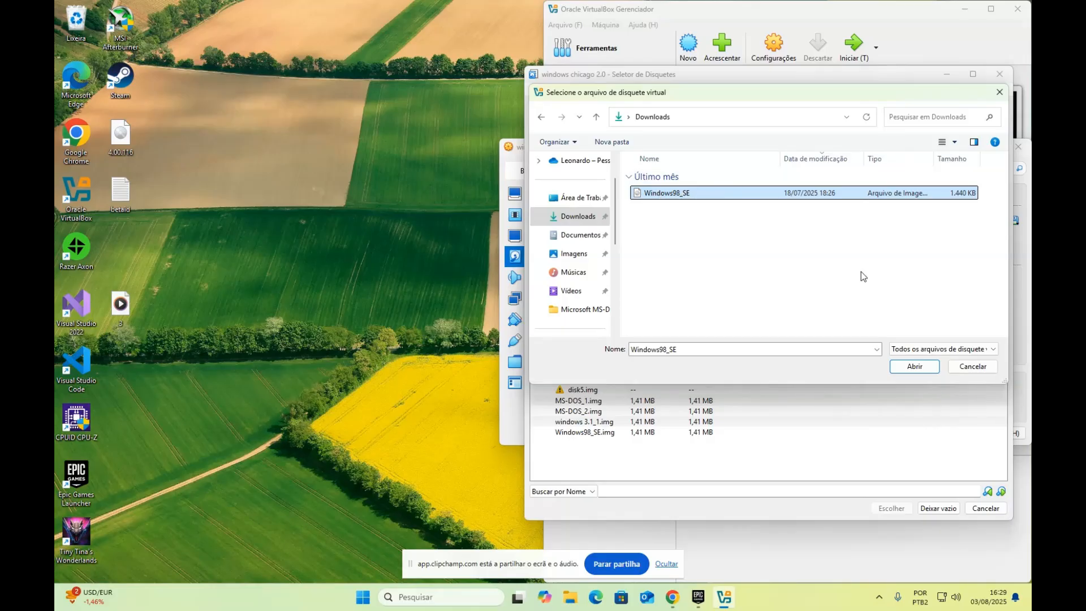
{"action": "left_click", "coordinate": [905, 365]}
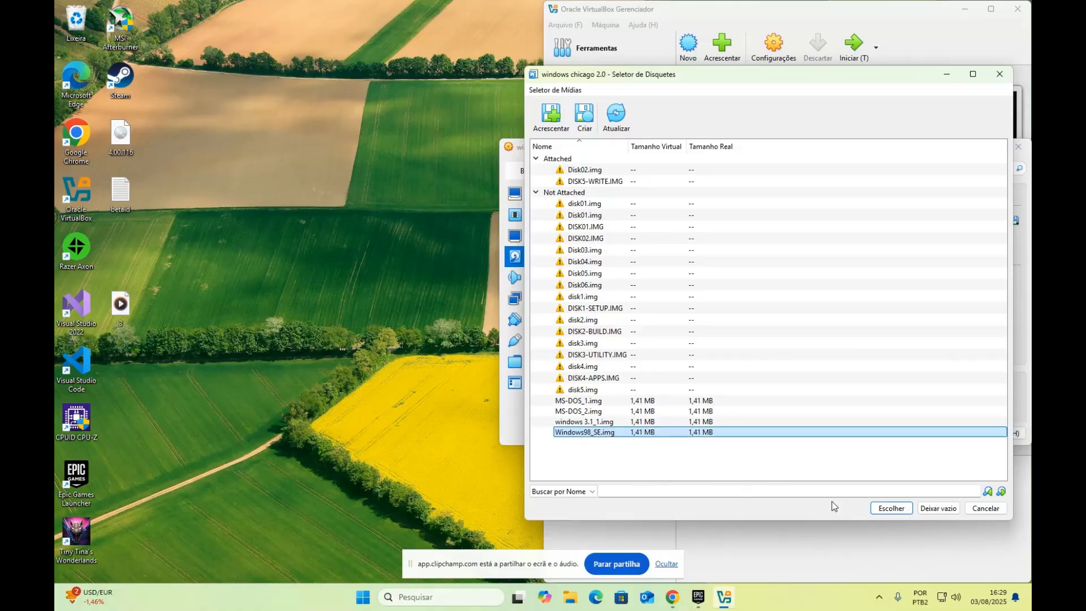
{"action": "left_click", "coordinate": [885, 508]}
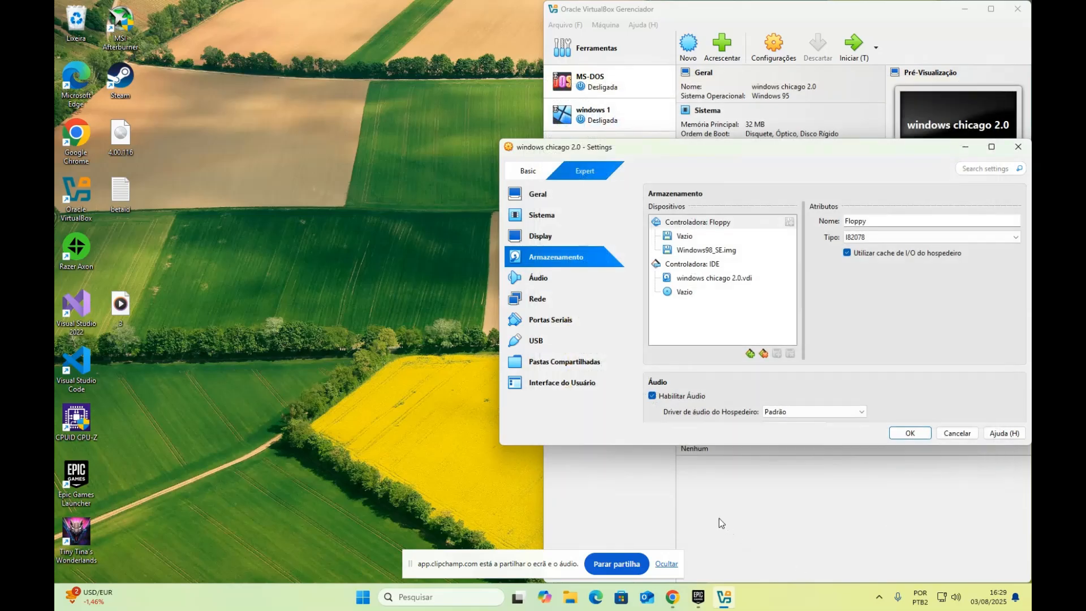
Remove the empty floppy drive attachment and check the virtual hard disk's details
{"action": "left_click", "coordinate": [695, 240]}
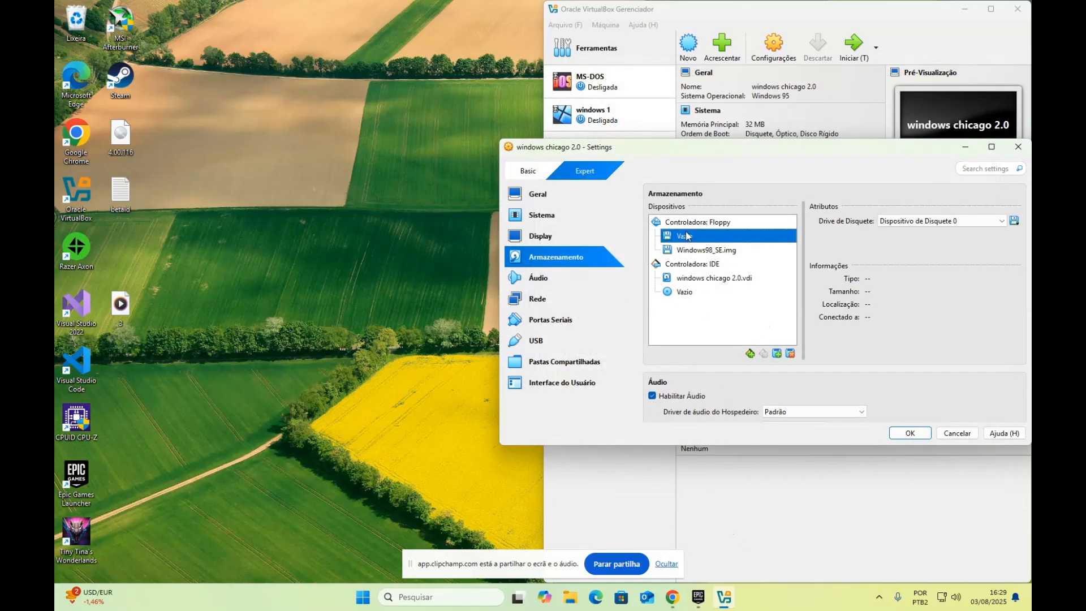
{"action": "left_click", "coordinate": [791, 354]}
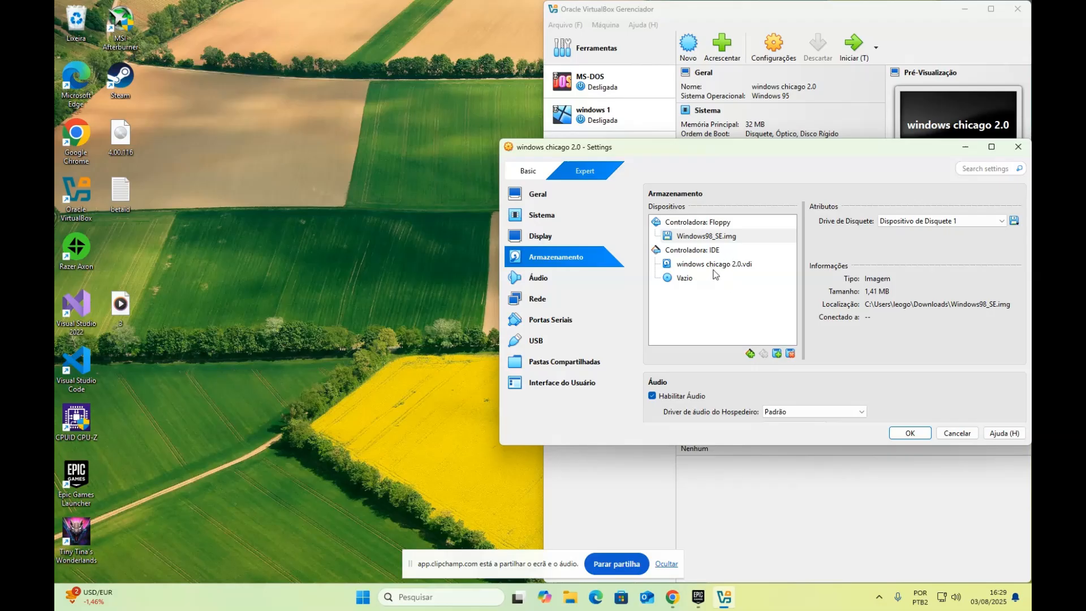
{"action": "left_click", "coordinate": [692, 269]}
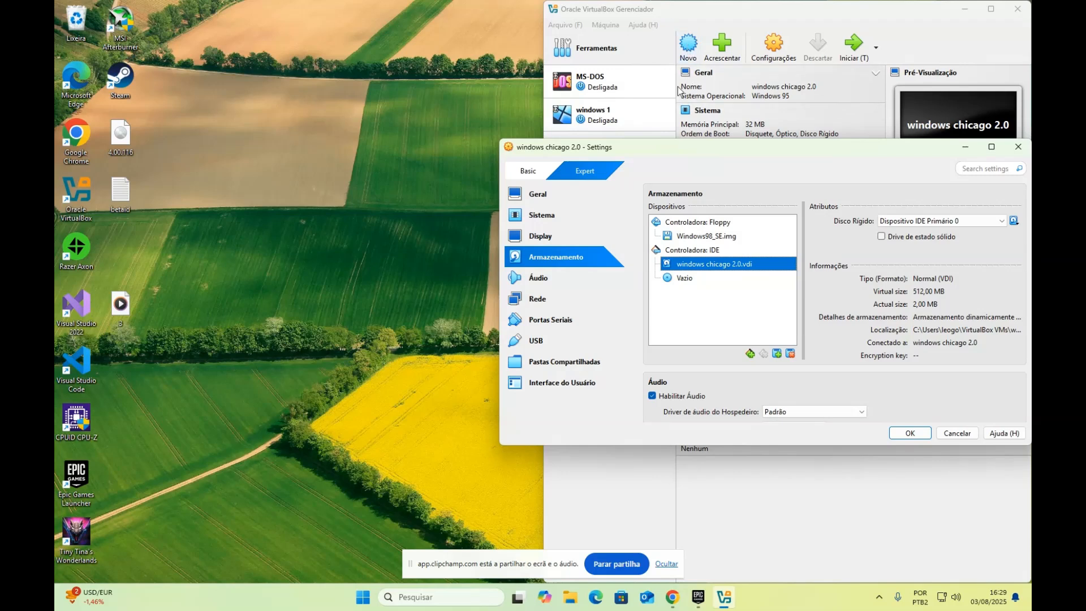
{"action": "left_click", "coordinate": [685, 279]}
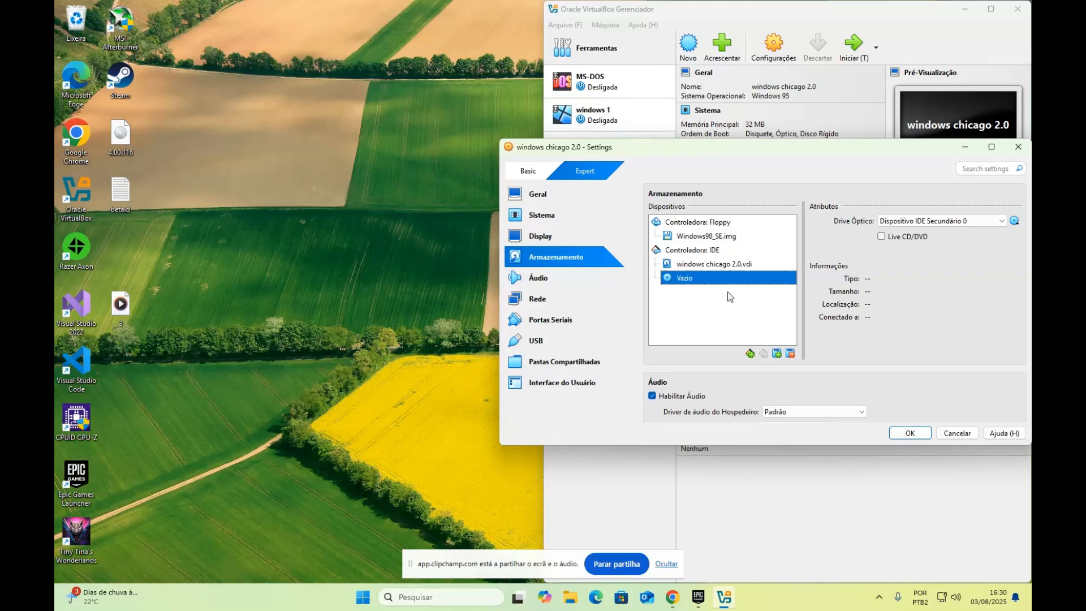
{"action": "left_click", "coordinate": [777, 353]}
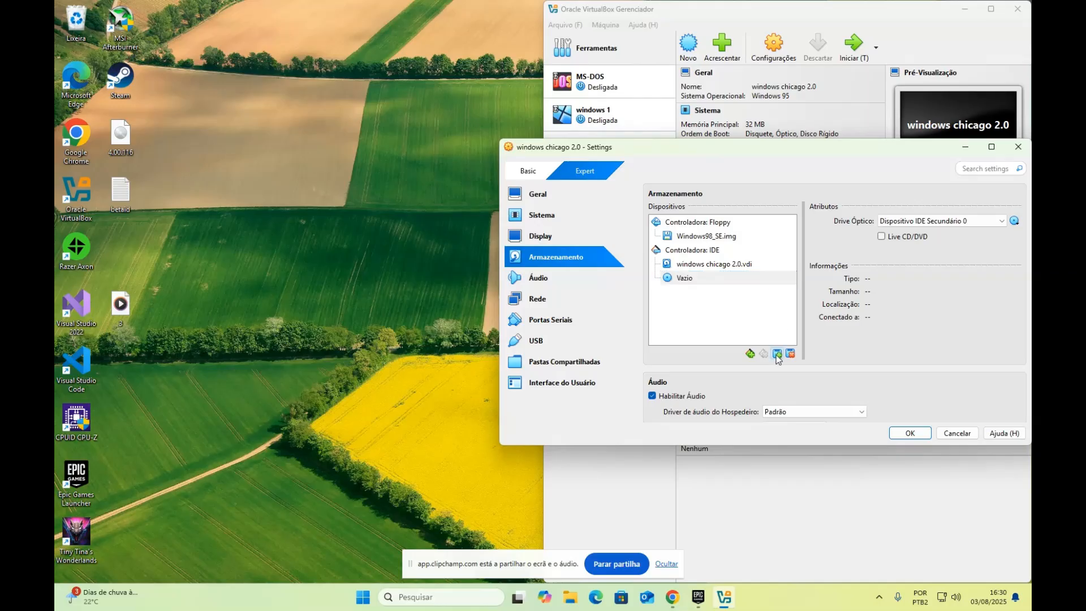
{"action": "left_click", "coordinate": [755, 324]}
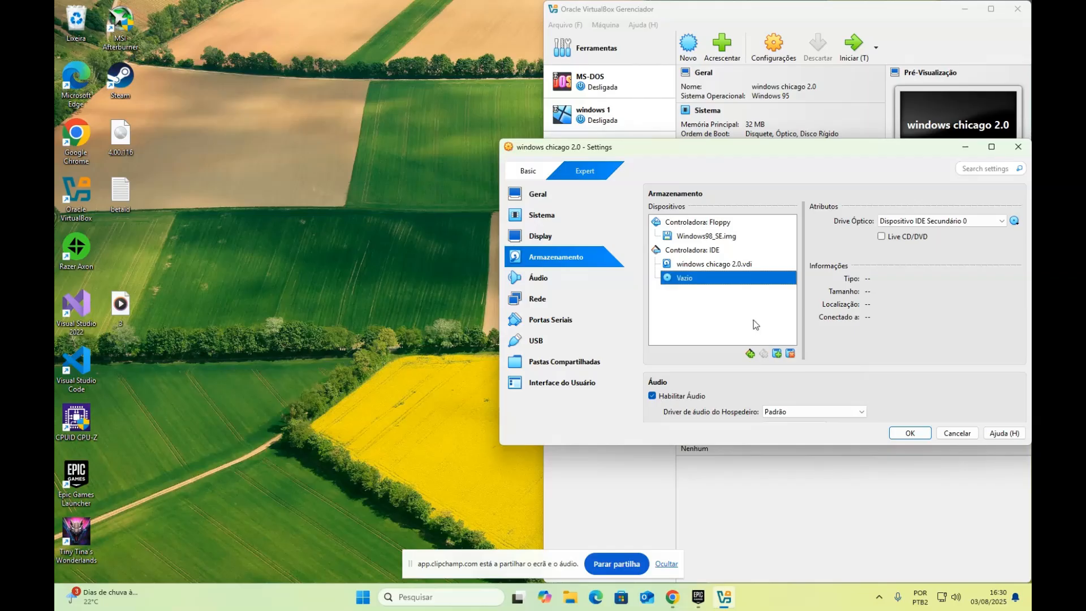
{"action": "left_click", "coordinate": [778, 353]}
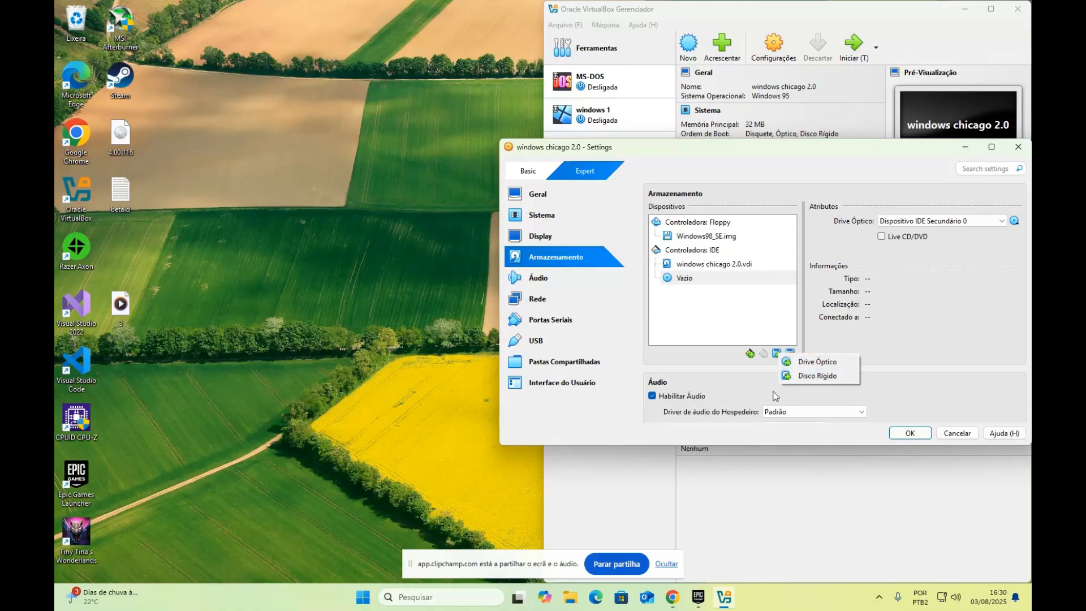
Add a new optical drive on the IDE controller loaded with 4.00.116.iso from the Desktop
{"action": "left_click", "coordinate": [829, 362]}
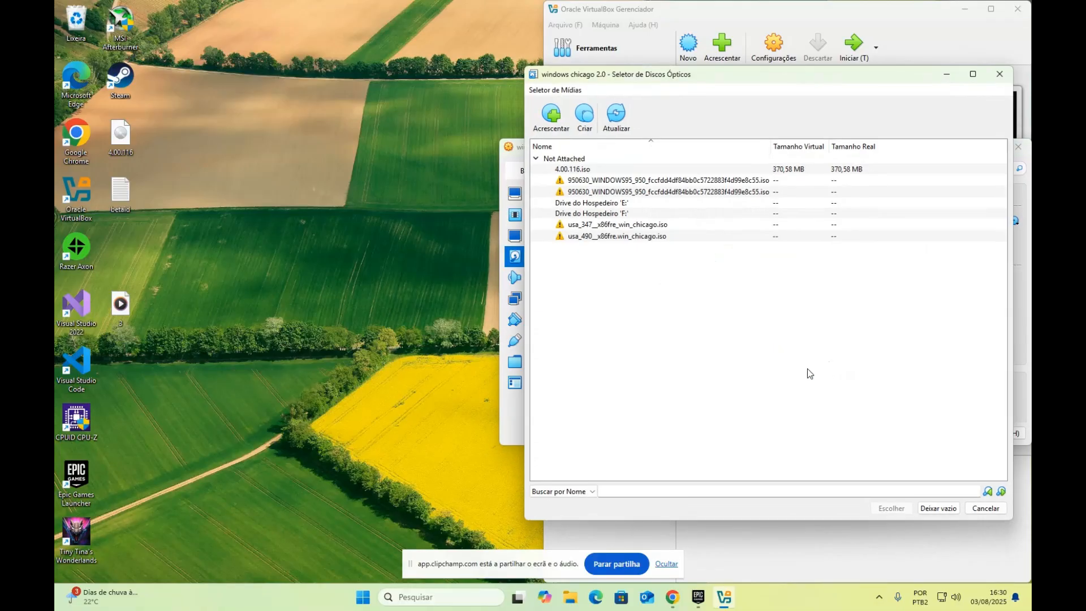
{"action": "left_click", "coordinate": [551, 116]}
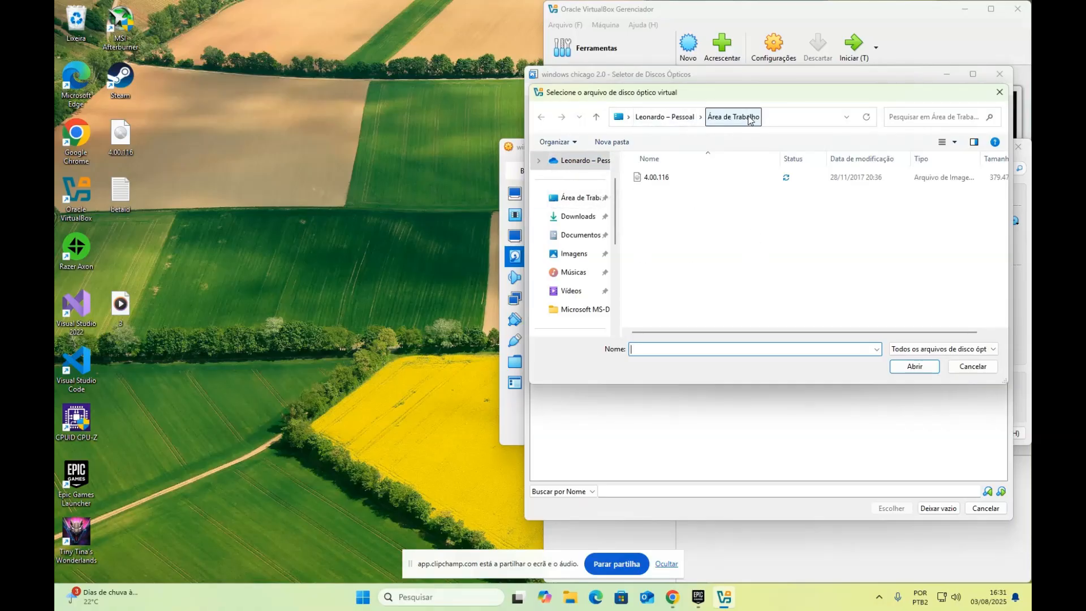
{"action": "left_click", "coordinate": [690, 177]}
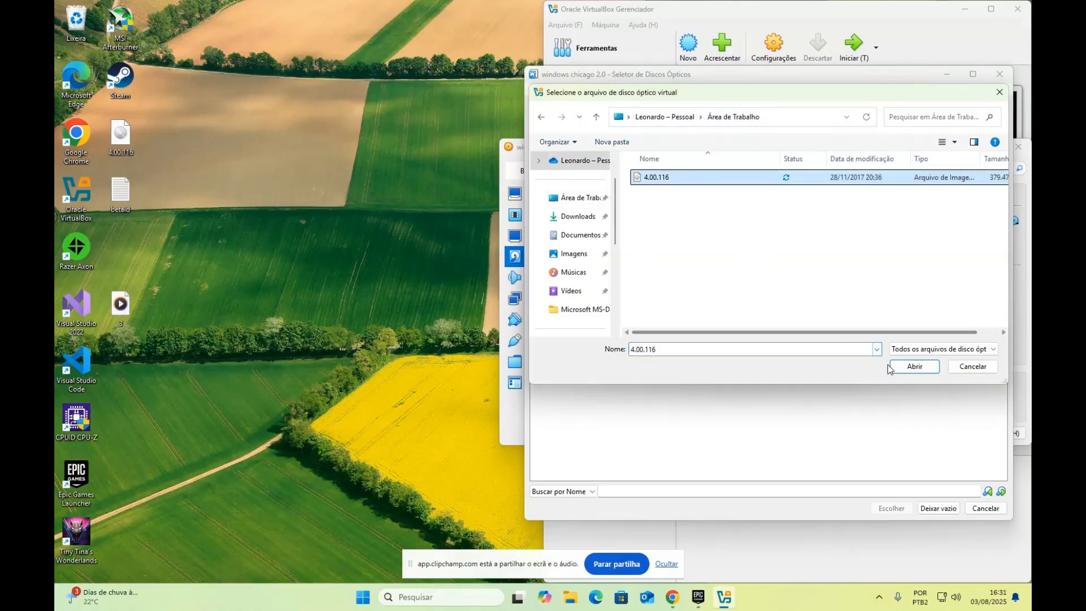
{"action": "left_click", "coordinate": [908, 367]}
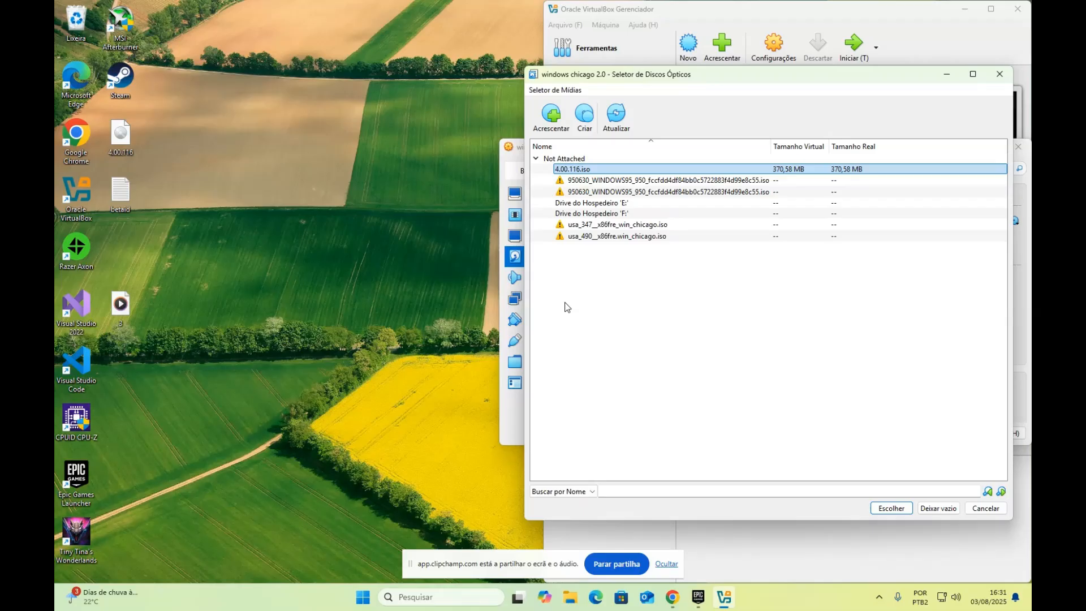
{"action": "left_click", "coordinate": [892, 508]}
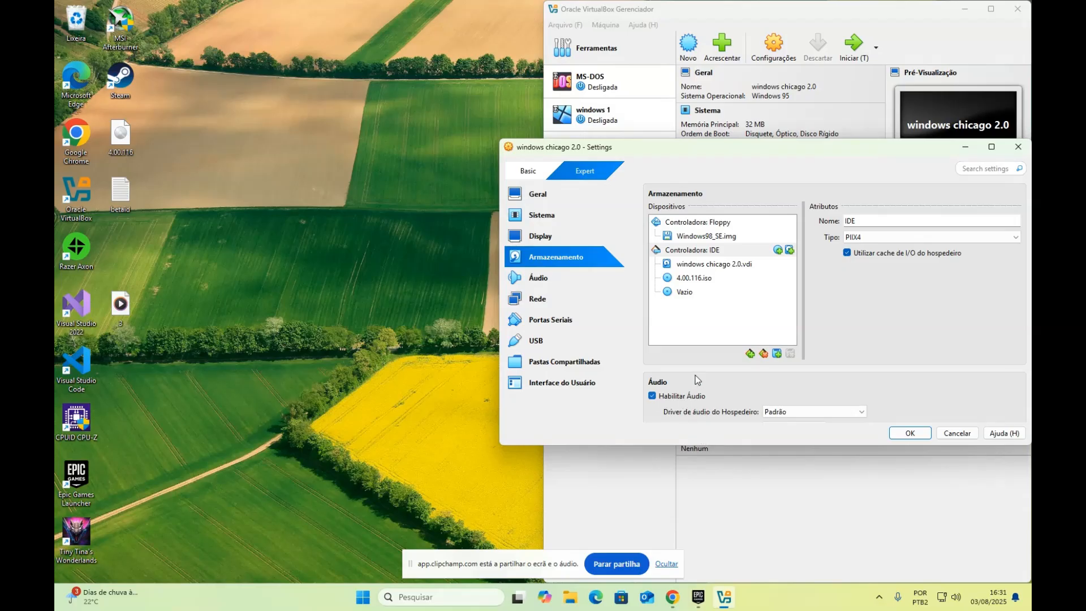
{"action": "left_click", "coordinate": [686, 292]}
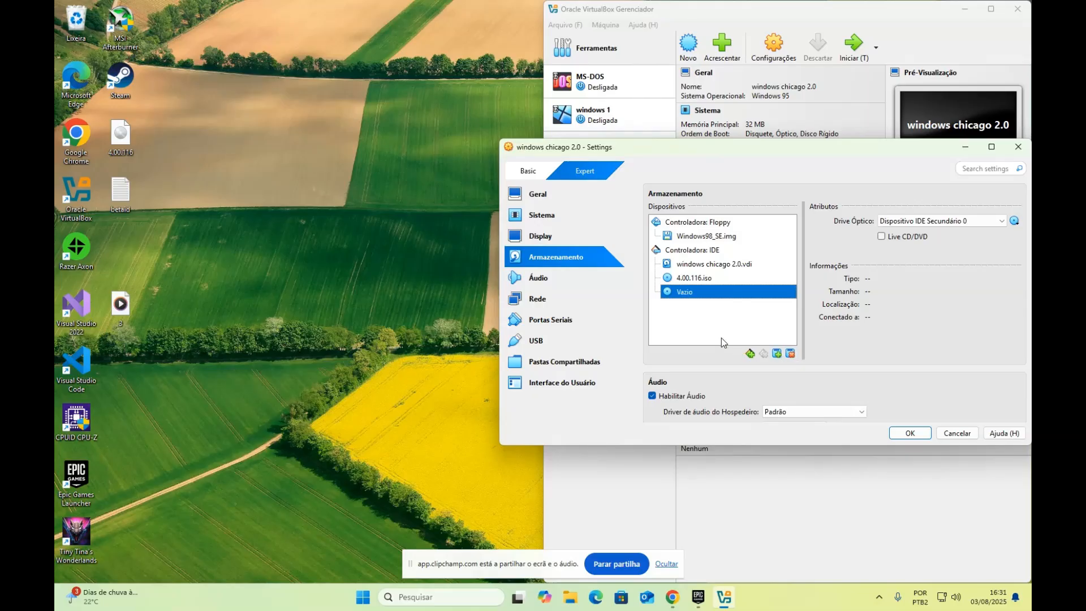
Remove the empty optical drive, review the remaining drives, and open the Sistema settings page
{"action": "left_click", "coordinate": [790, 354]}
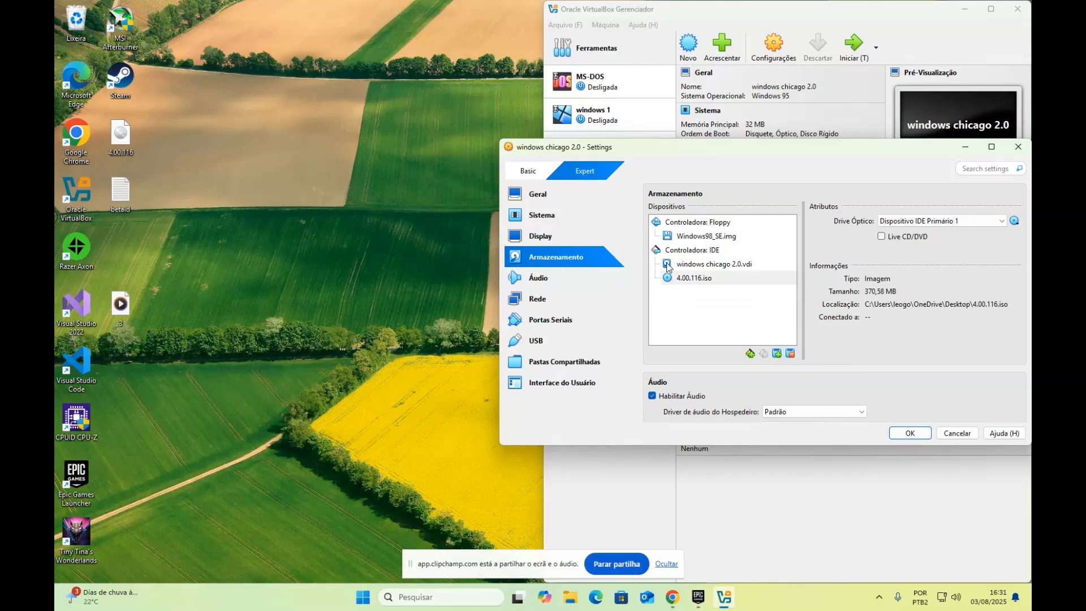
{"action": "left_click", "coordinate": [691, 281]}
{"action": "left_click", "coordinate": [706, 238]}
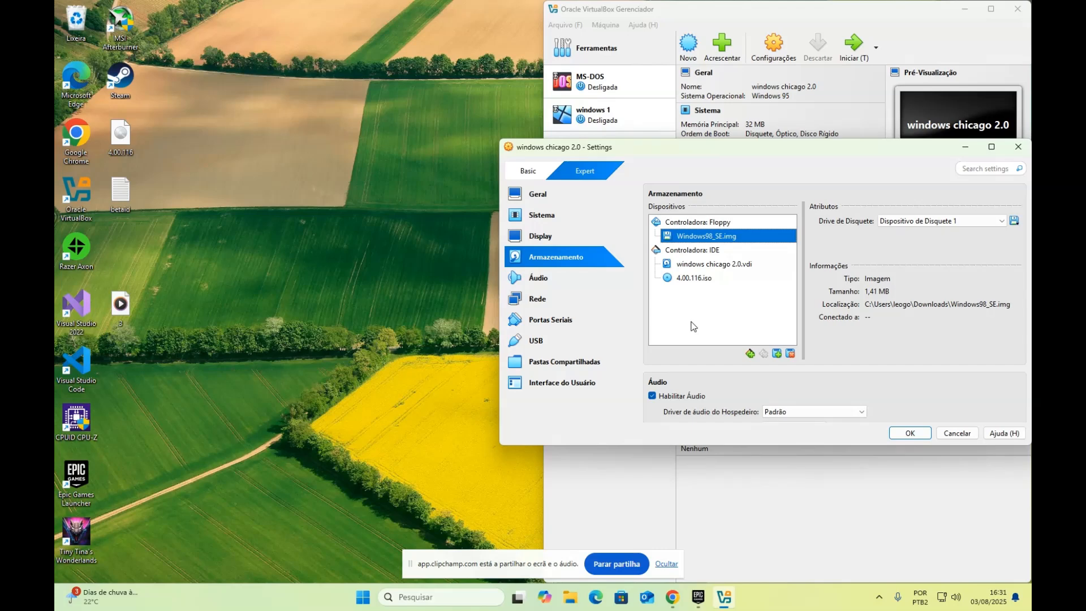
{"action": "left_click", "coordinate": [542, 216]}
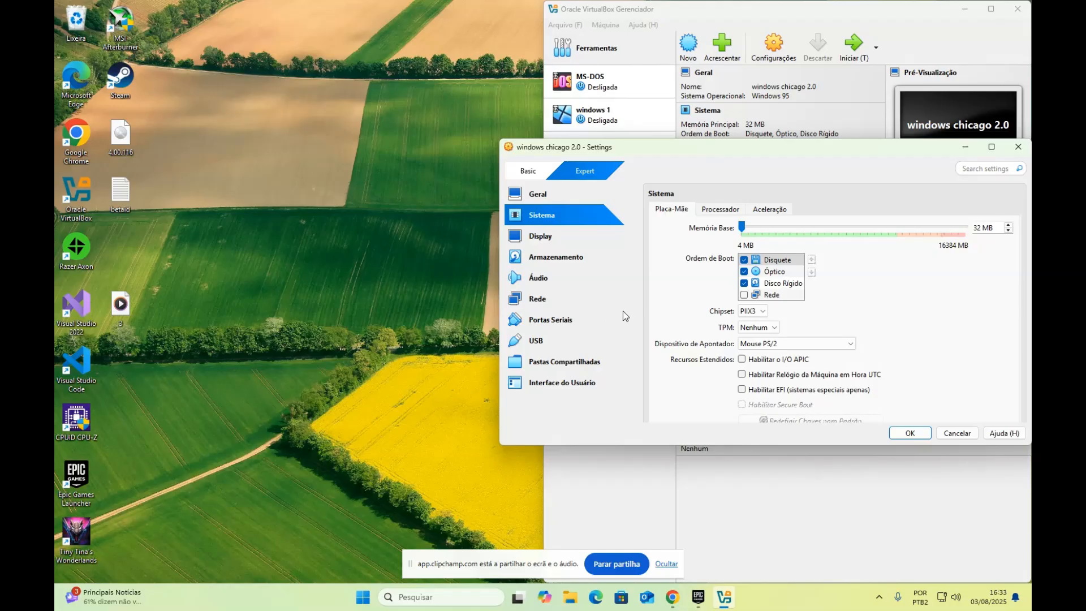
Keep the boot order Disquete, Óptico, Disco Rígido and save the settings with OK
{"action": "left_click", "coordinate": [774, 284]}
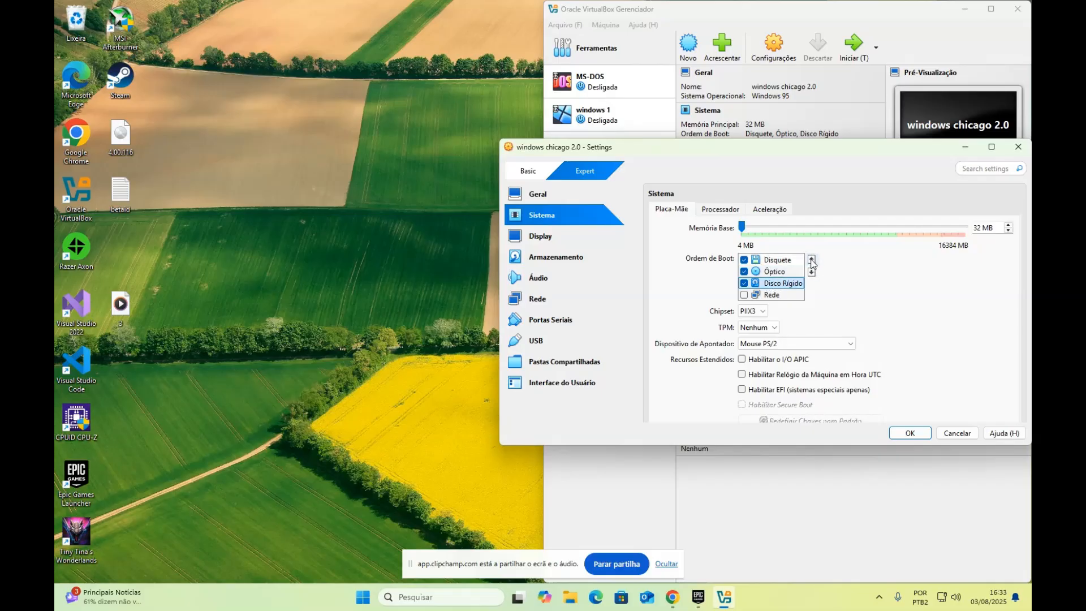
{"action": "left_click", "coordinate": [791, 261]}
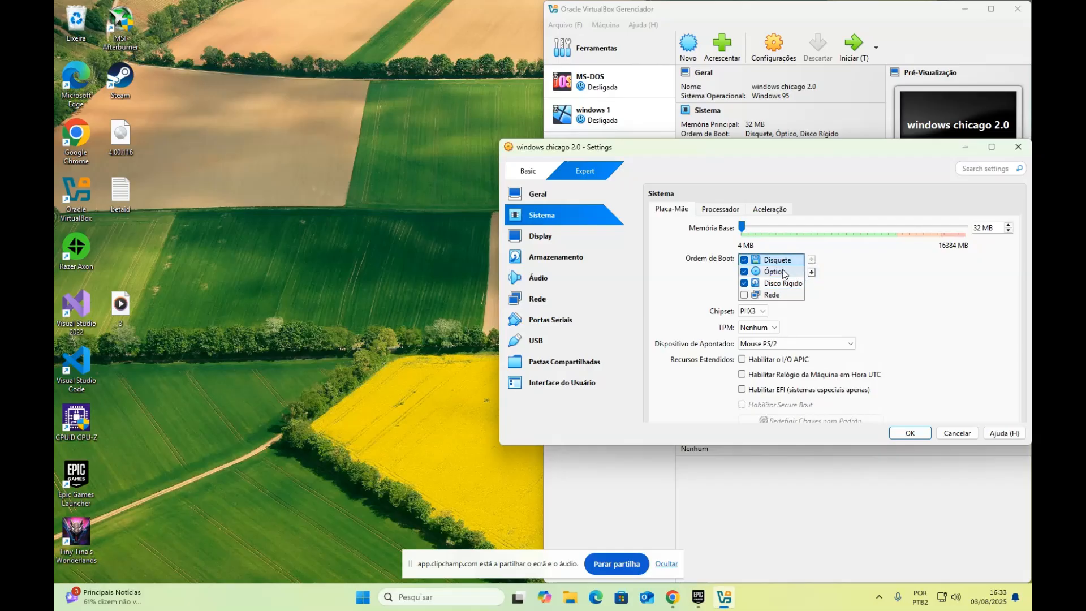
{"action": "left_click", "coordinate": [783, 273]}
{"action": "left_click", "coordinate": [764, 284]}
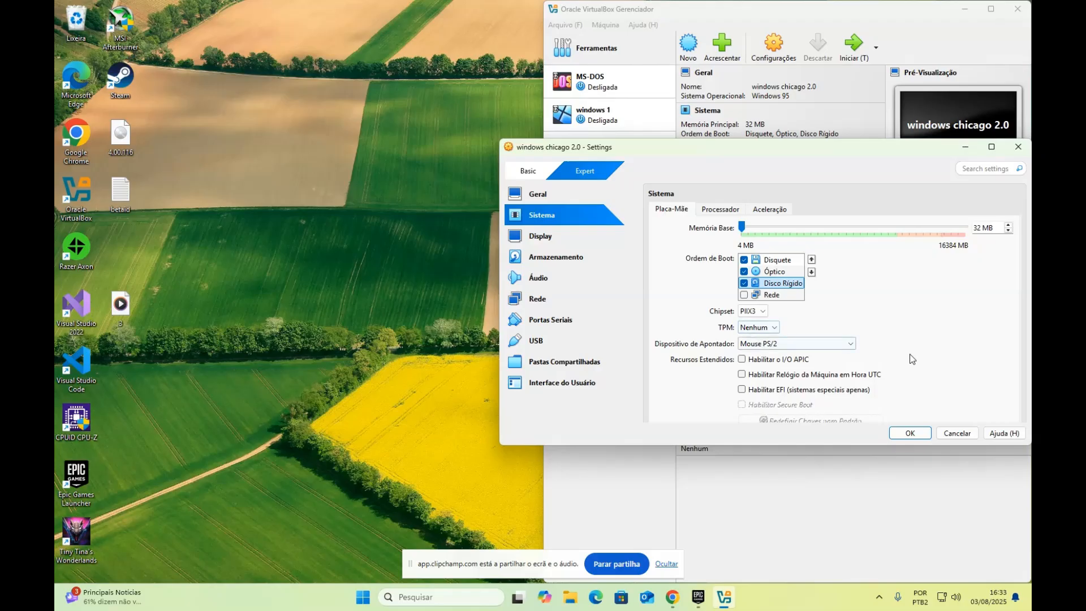
{"action": "left_click", "coordinate": [909, 433]}
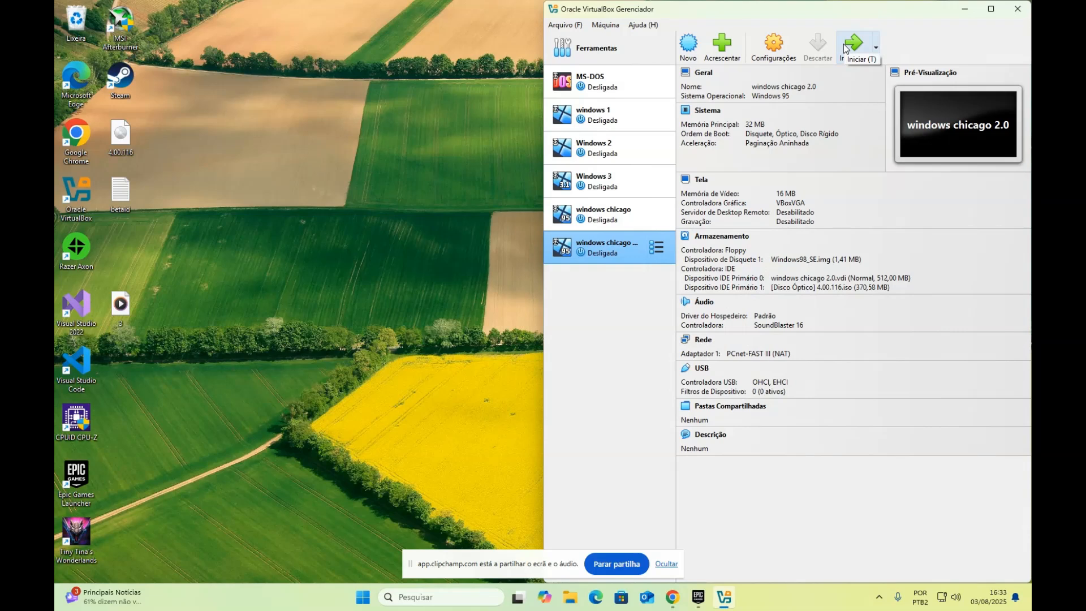
Start windows chicago 2.0 and minimize Chrome to bring the running VM window forward
{"action": "left_click", "coordinate": [843, 43]}
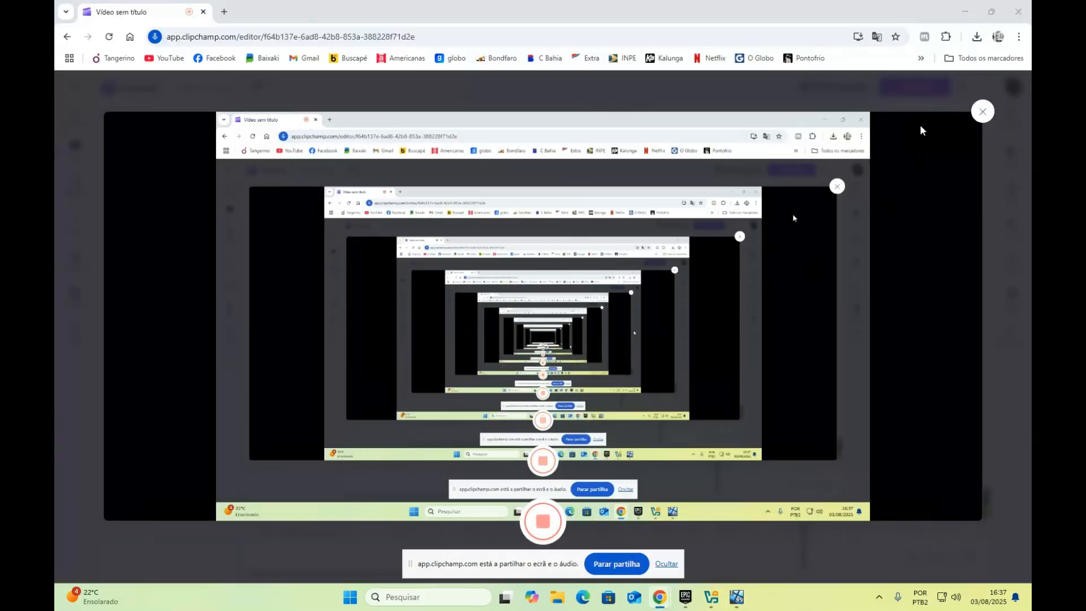
{"action": "left_click", "coordinate": [965, 7]}
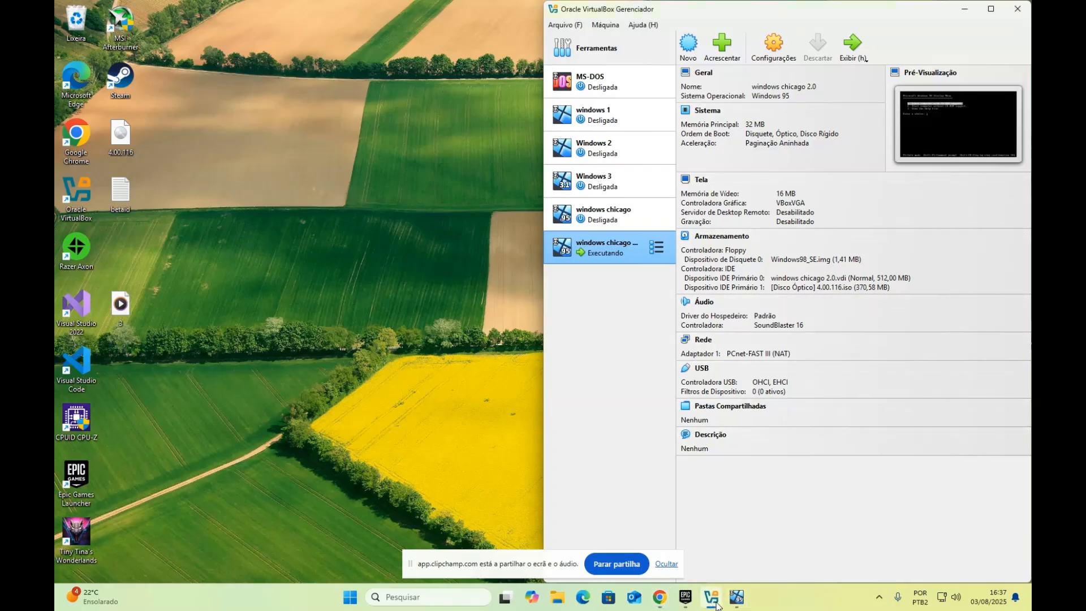
{"action": "left_click", "coordinate": [737, 598]}
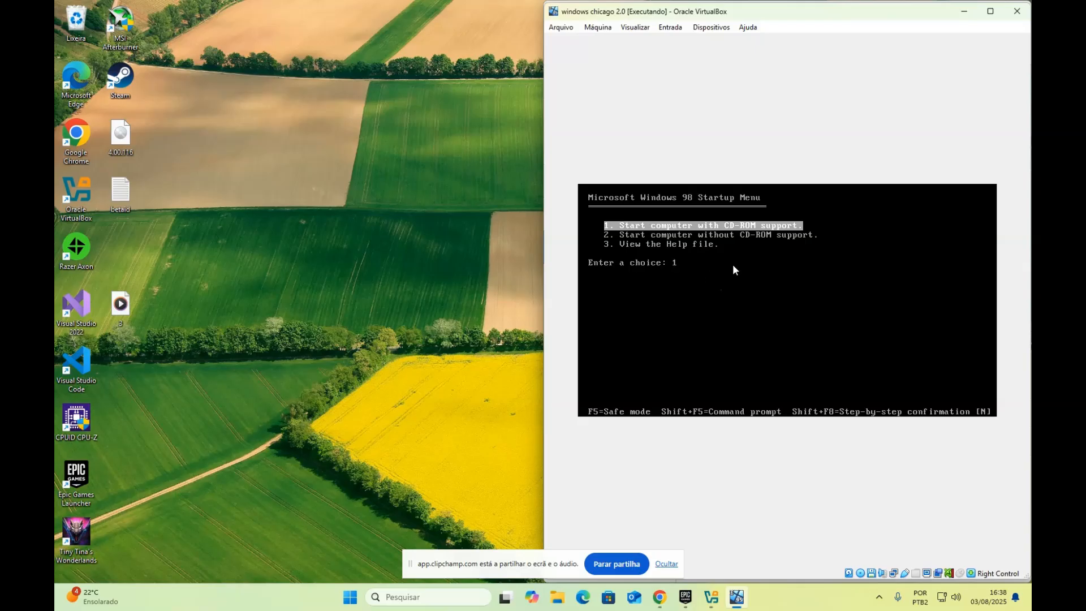
Return the Windows 98 Startup Menu choice to option 1, reposition the VM window, and bring up Gemini
{"action": "key", "text": "Down"}
{"action": "key", "text": "Up"}
{"action": "key", "text": "Down"}
{"action": "key", "text": "Down"}
{"action": "key", "text": "Up"}
{"action": "key", "text": "Up"}
{"action": "mouse_move", "coordinate": [848, 16]}
{"action": "left_mouse_down"}
{"action": "mouse_move", "coordinate": [567, 100]}
{"action": "mouse_move", "coordinate": [659, 53]}
{"action": "mouse_move", "coordinate": [660, 22]}
{"action": "mouse_move", "coordinate": [655, 29]}
{"action": "mouse_move", "coordinate": [848, 15]}
{"action": "left_mouse_up"}
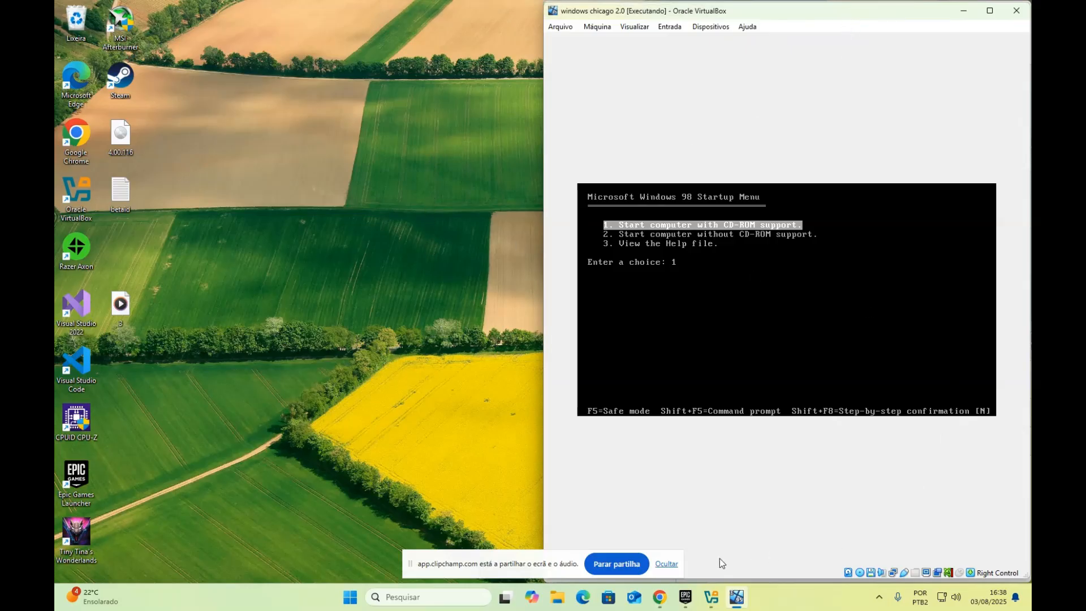
{"action": "mouse_move", "coordinate": [654, 608]}
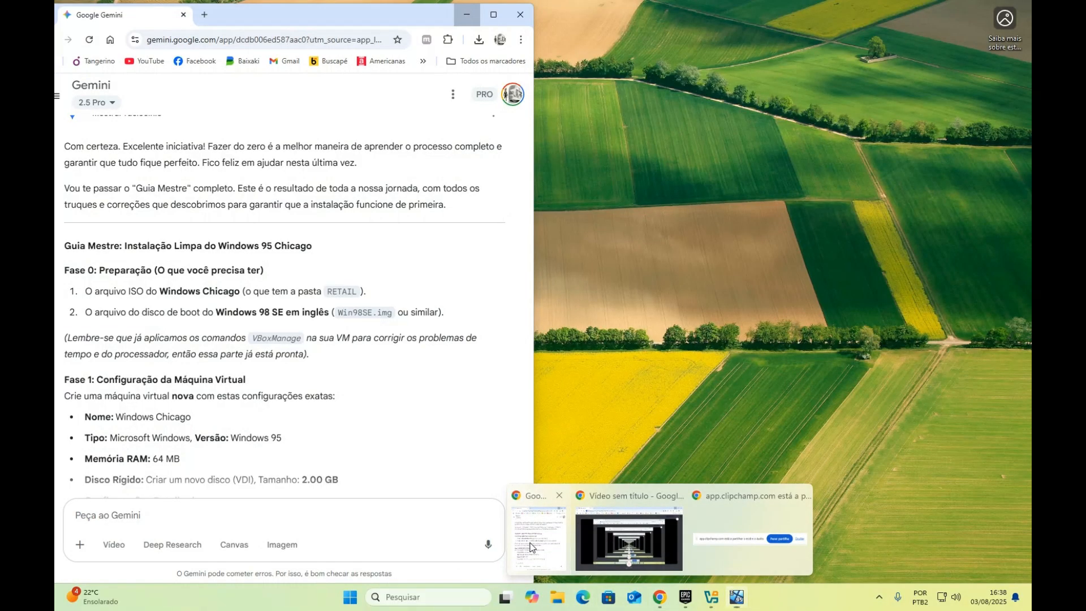
{"action": "left_click", "coordinate": [551, 537]}
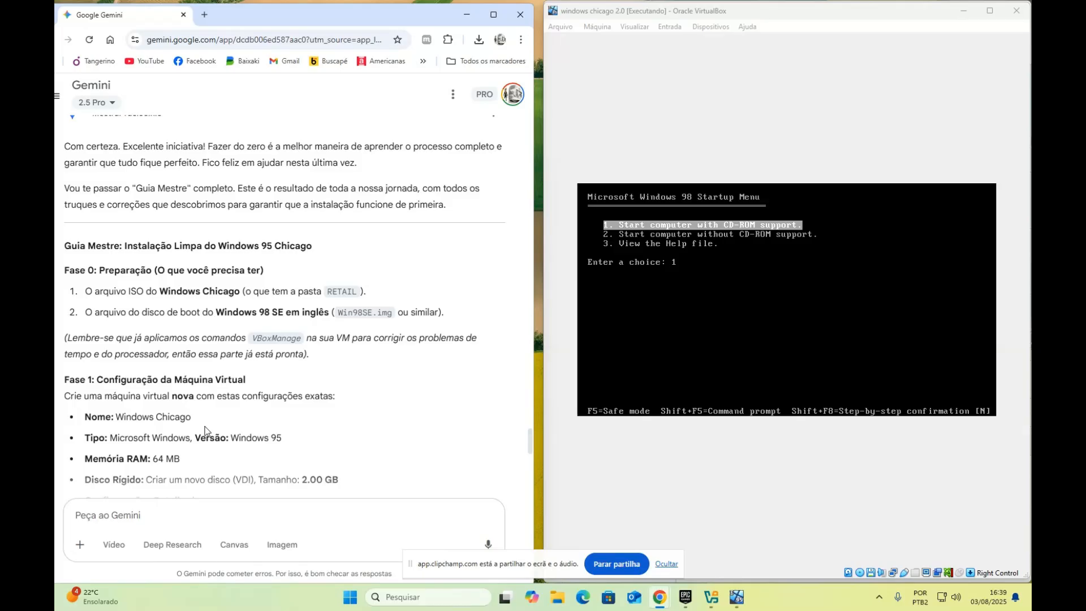
Scroll through Gemini's 'Guia Mestre: Instalação Limpa do Windows 95 Chicago' guide
{"action": "scroll", "coordinate": [206, 430], "scroll_direction": "up", "scroll_amount": 6}
{"action": "scroll", "coordinate": [206, 429], "scroll_direction": "down", "scroll_amount": 3}
{"action": "scroll", "coordinate": [205, 431], "scroll_direction": "down", "scroll_amount": 5}
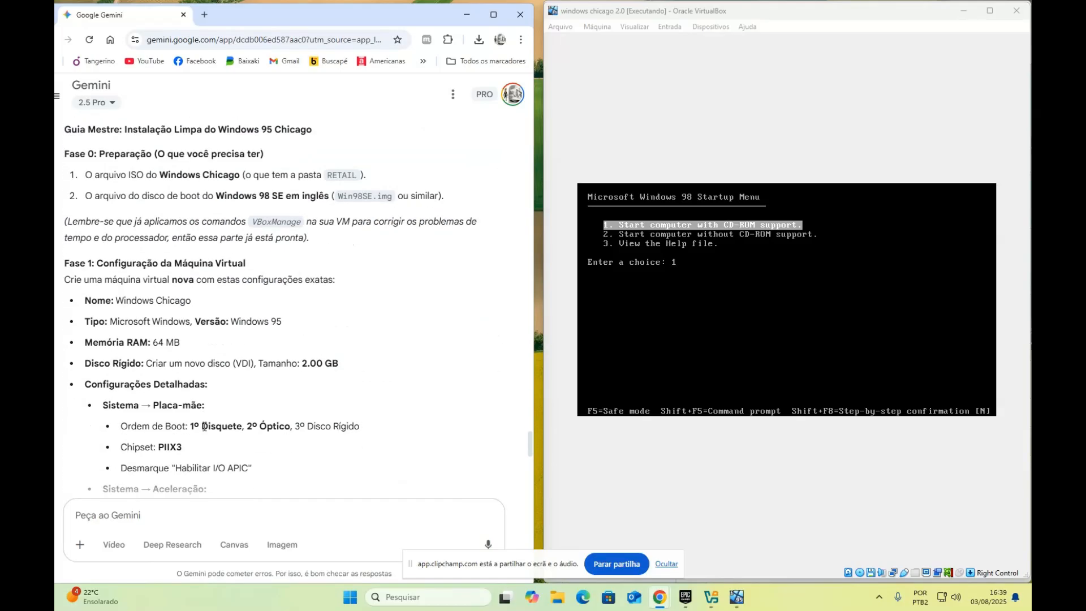
{"action": "scroll", "coordinate": [205, 431], "scroll_direction": "up", "scroll_amount": 3}
{"action": "scroll", "coordinate": [205, 431], "scroll_direction": "down", "scroll_amount": 1}
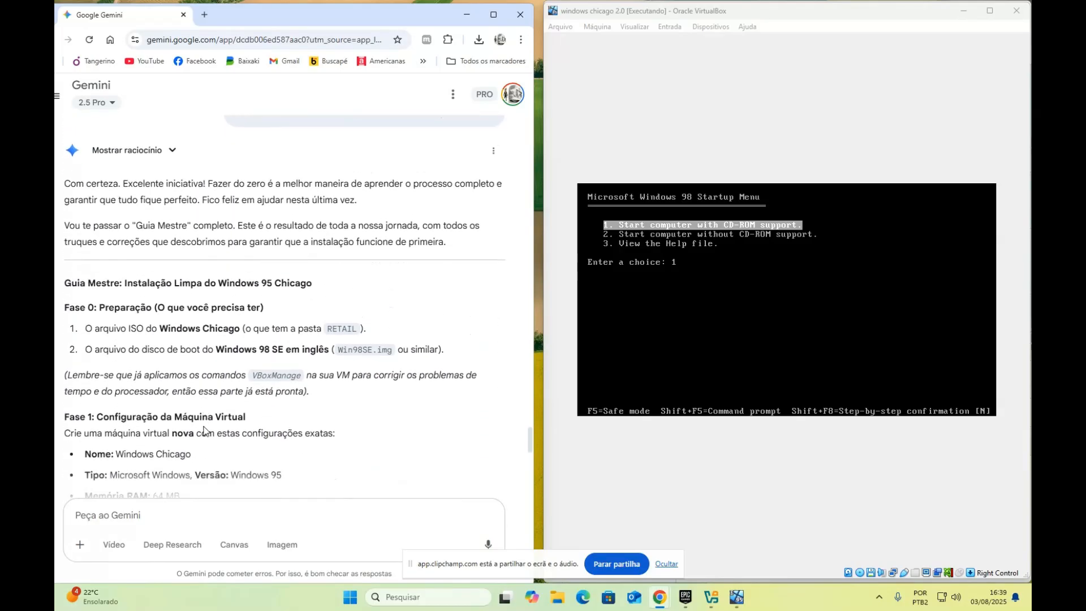
{"action": "scroll", "coordinate": [206, 431], "scroll_direction": "down", "scroll_amount": 1}
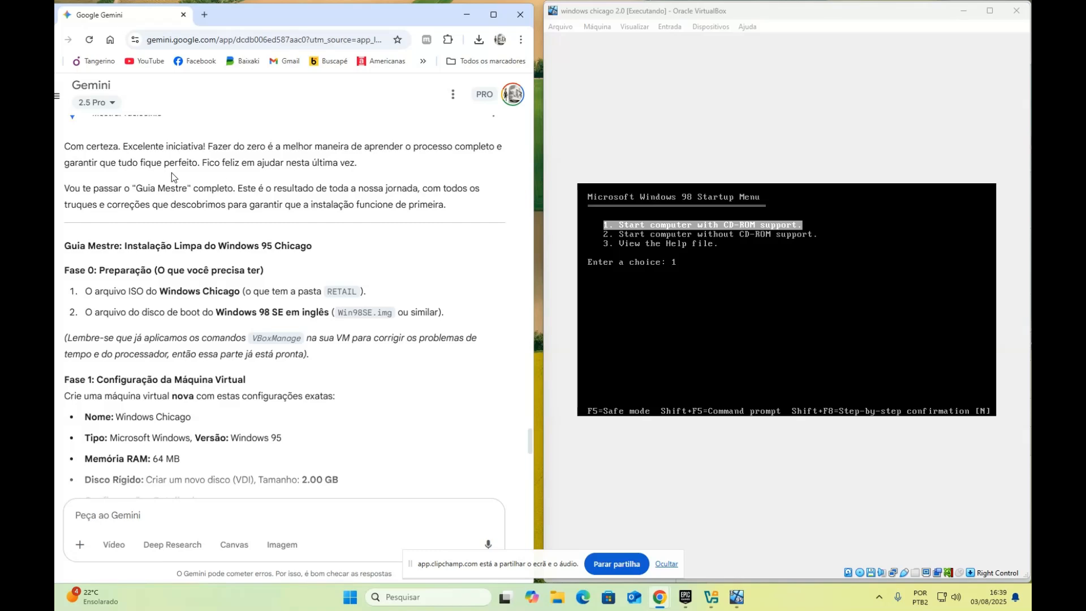
{"action": "scroll", "coordinate": [335, 187], "scroll_direction": "down", "scroll_amount": 1}
{"action": "scroll", "coordinate": [335, 187], "scroll_direction": "up", "scroll_amount": 1}
{"action": "scroll", "coordinate": [335, 188], "scroll_direction": "down", "scroll_amount": 1}
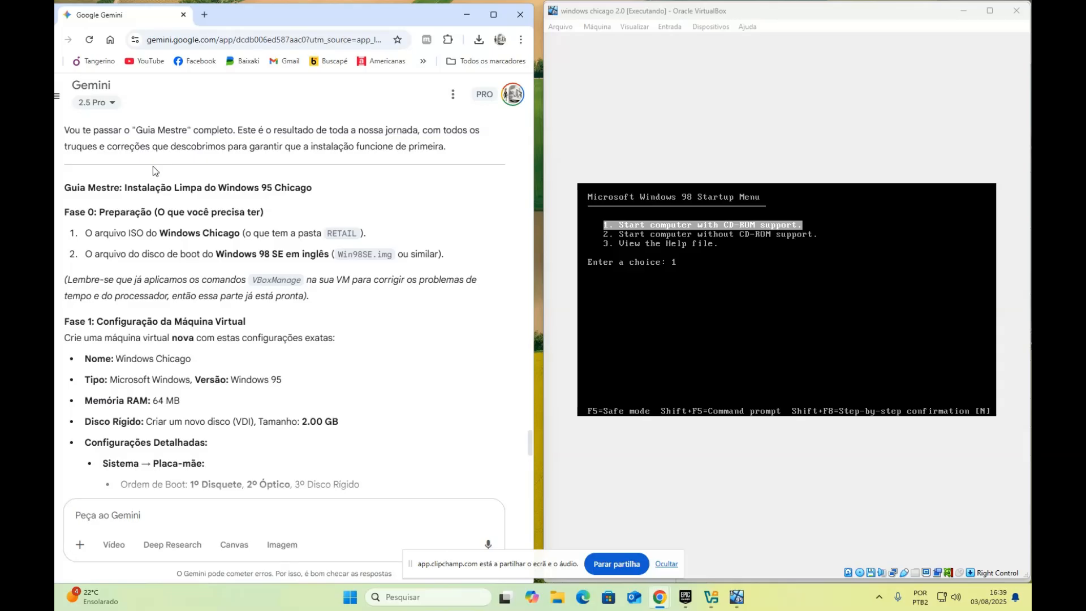
{"action": "scroll", "coordinate": [153, 169], "scroll_direction": "down", "scroll_amount": 1}
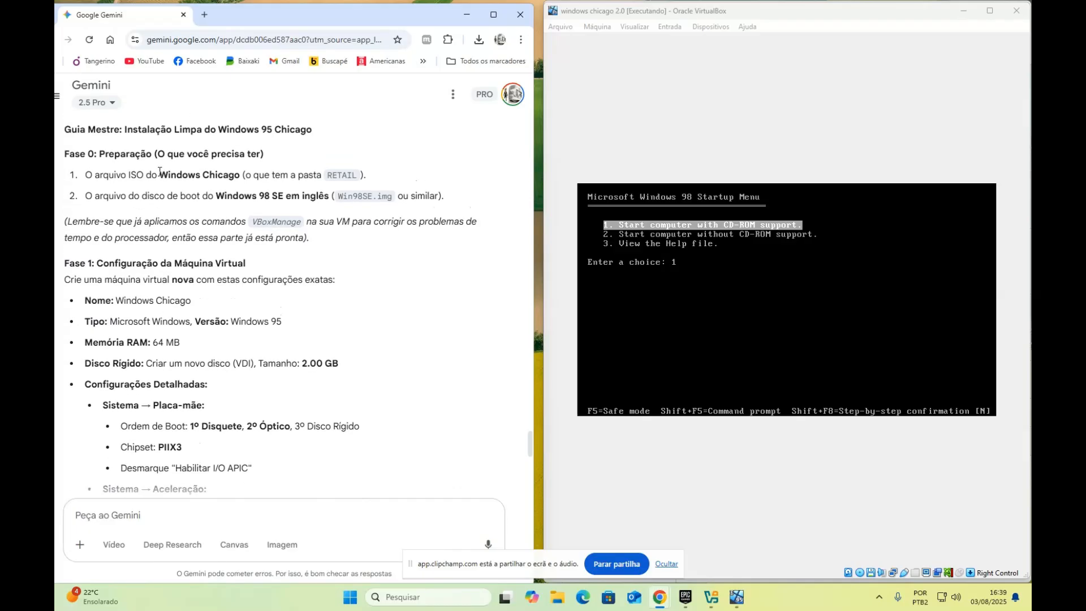
Boot the VM with Startup Menu option 1 (CD-ROM support) to the A:\> prompt
{"action": "left_click", "coordinate": [799, 16]}
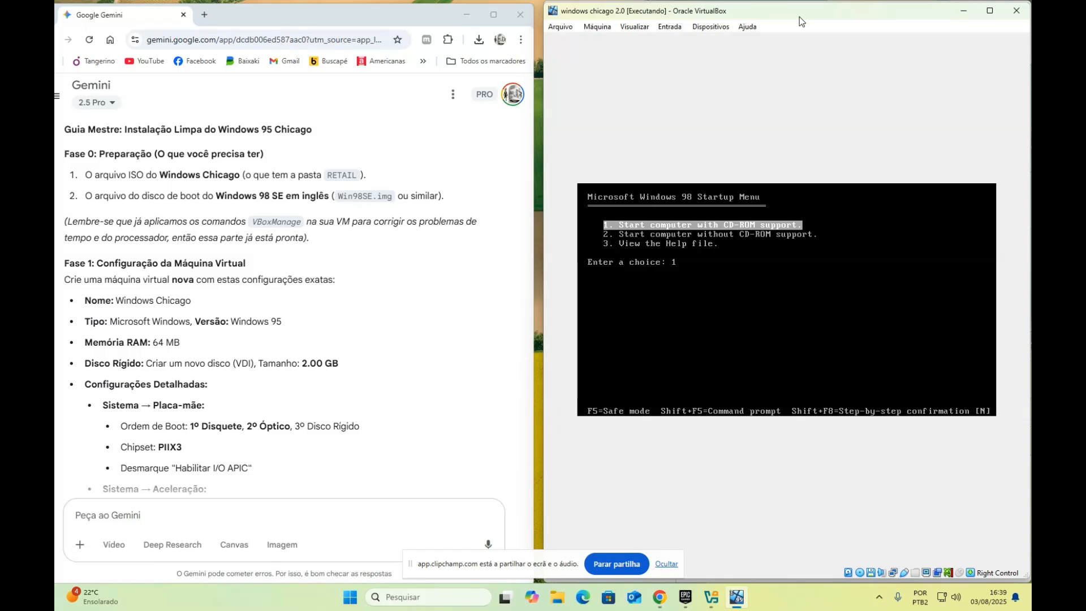
{"action": "key", "text": "Return"}
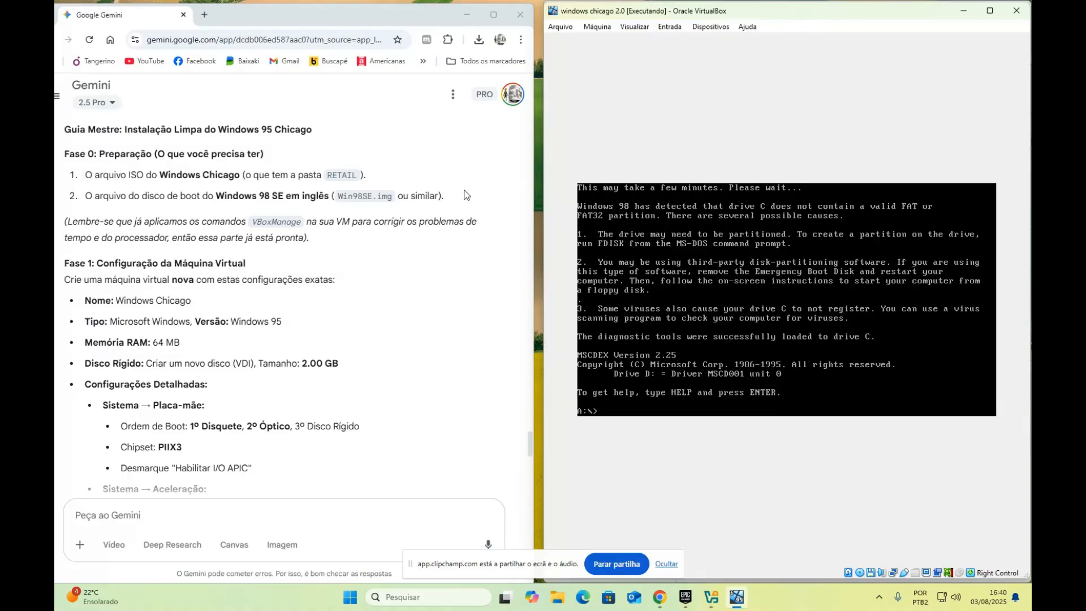
{"action": "scroll", "coordinate": [418, 202], "scroll_direction": "down", "scroll_amount": 2}
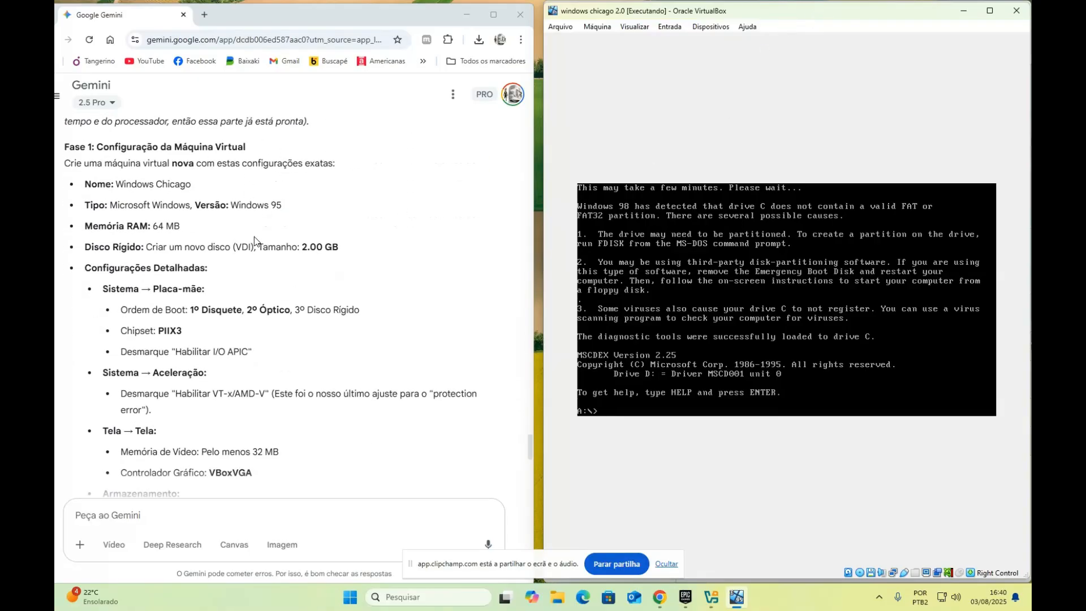
Read Gemini's Fase 2 date and fdisk instructions, then start a date command in the VM
{"action": "scroll", "coordinate": [254, 237], "scroll_direction": "down", "scroll_amount": 2}
{"action": "scroll", "coordinate": [256, 239], "scroll_direction": "down", "scroll_amount": 2}
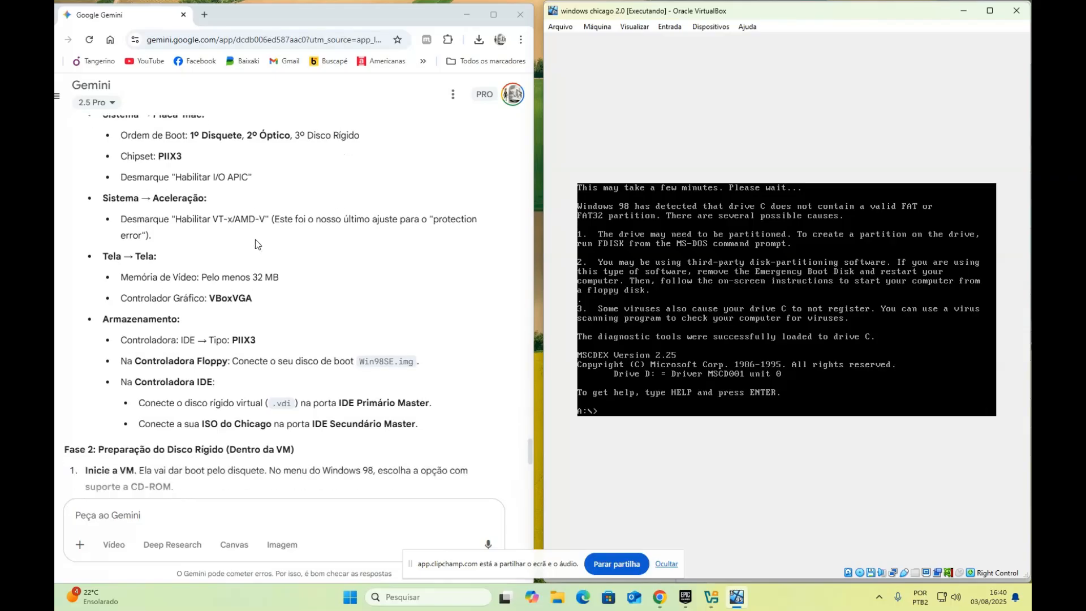
{"action": "scroll", "coordinate": [256, 240], "scroll_direction": "up", "scroll_amount": 5}
{"action": "scroll", "coordinate": [133, 136], "scroll_direction": "down", "scroll_amount": 2}
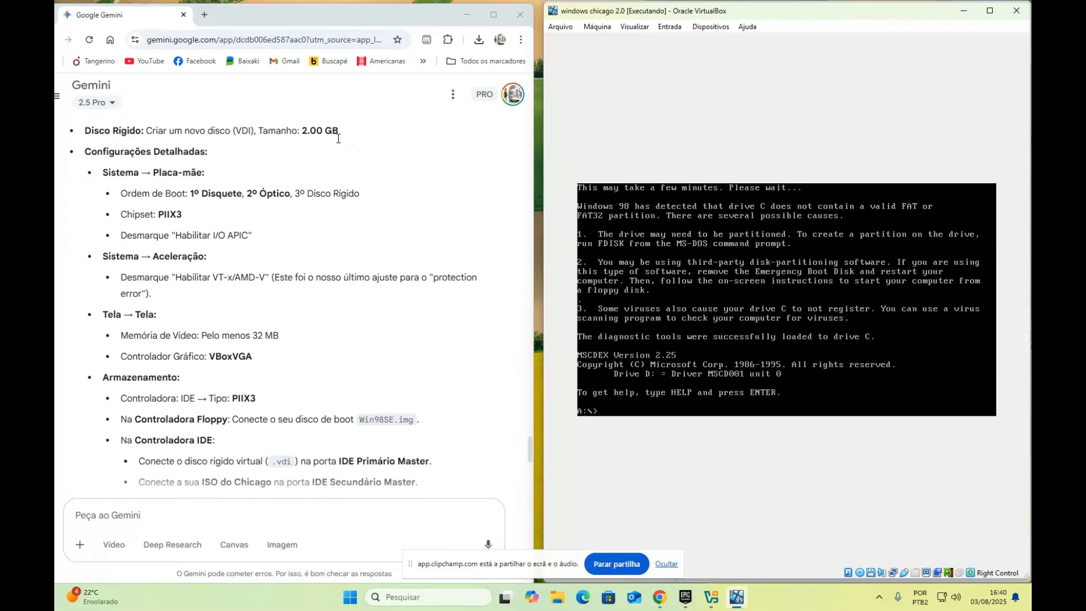
{"action": "scroll", "coordinate": [365, 257], "scroll_direction": "down", "scroll_amount": 2}
{"action": "scroll", "coordinate": [365, 258], "scroll_direction": "up", "scroll_amount": 7}
{"action": "scroll", "coordinate": [366, 258], "scroll_direction": "down", "scroll_amount": 5}
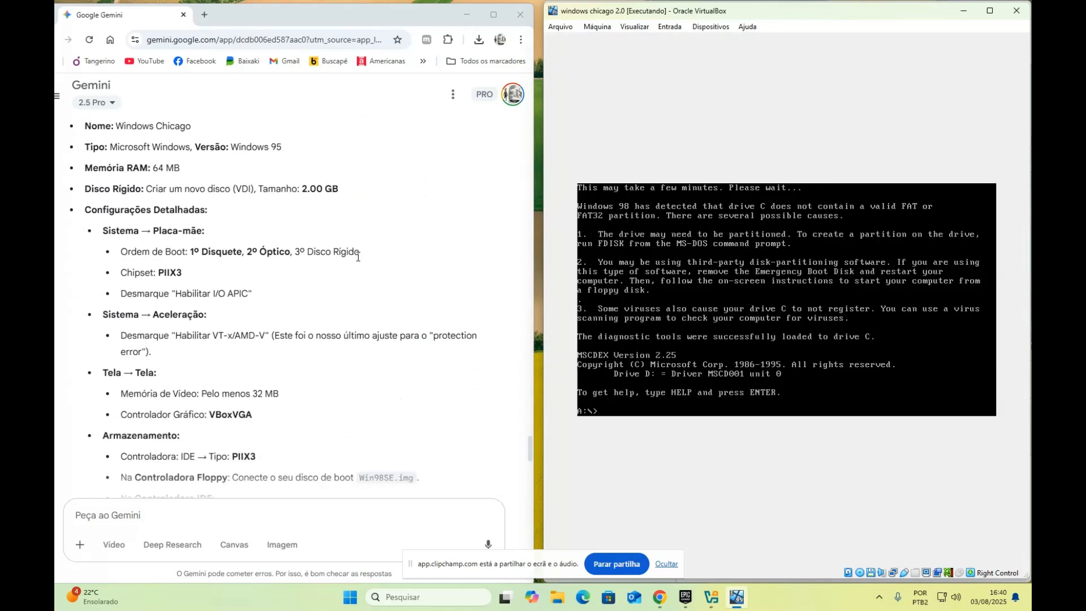
{"action": "scroll", "coordinate": [353, 263], "scroll_direction": "down", "scroll_amount": 1}
{"action": "scroll", "coordinate": [353, 263], "scroll_direction": "up", "scroll_amount": 1}
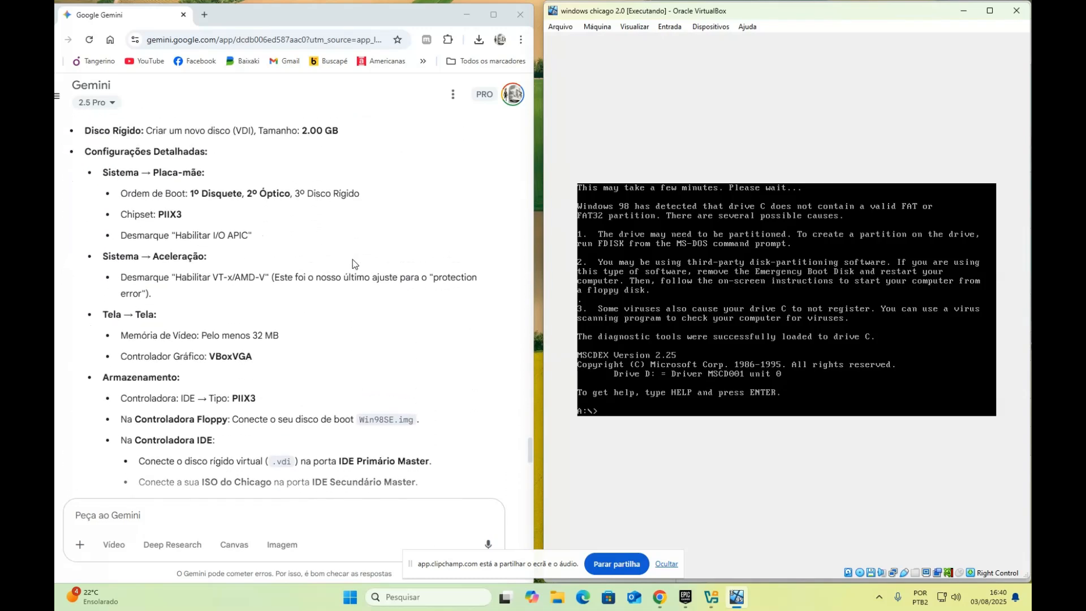
{"action": "scroll", "coordinate": [352, 261], "scroll_direction": "up", "scroll_amount": 1}
{"action": "scroll", "coordinate": [352, 261], "scroll_direction": "down", "scroll_amount": 2}
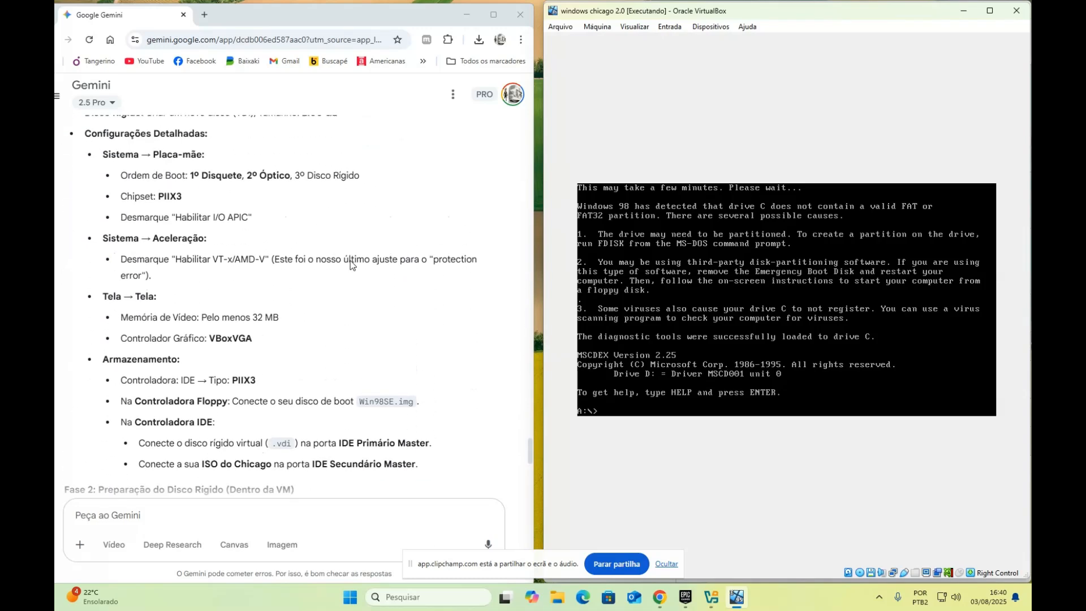
{"action": "scroll", "coordinate": [350, 262], "scroll_direction": "up", "scroll_amount": 1}
{"action": "scroll", "coordinate": [349, 265], "scroll_direction": "down", "scroll_amount": 2}
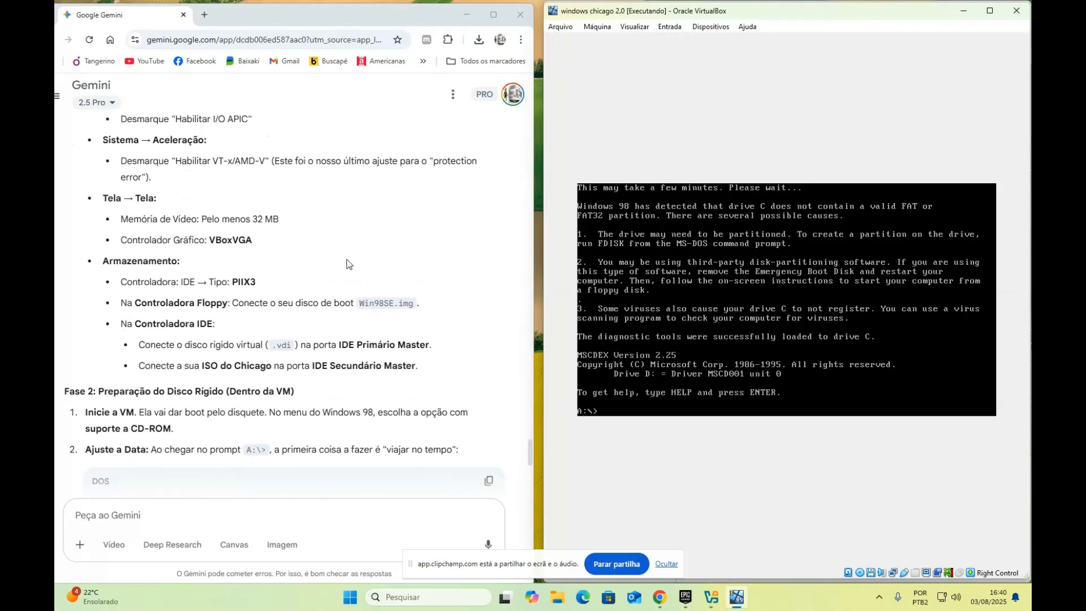
{"action": "scroll", "coordinate": [316, 243], "scroll_direction": "down", "scroll_amount": 1}
{"action": "scroll", "coordinate": [217, 218], "scroll_direction": "down", "scroll_amount": 3}
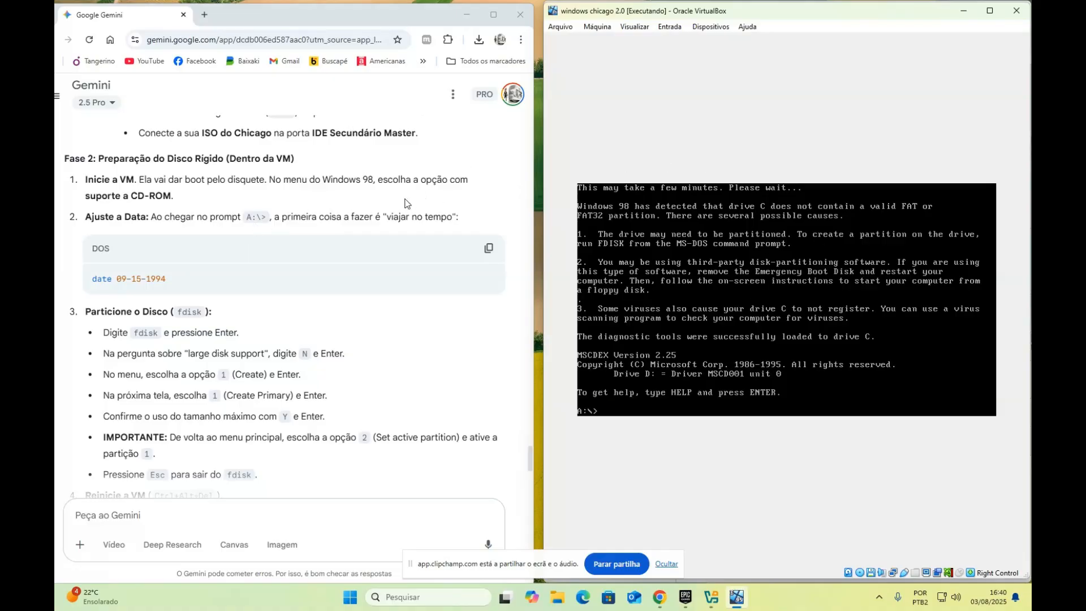
{"action": "type", "text": "date"}
Set the DOS date to 09-15-1994 and verify it shows Thu 09-15-1994
{"action": "type", "text": "09-15-1994"}
{"action": "key", "text": "Return"}
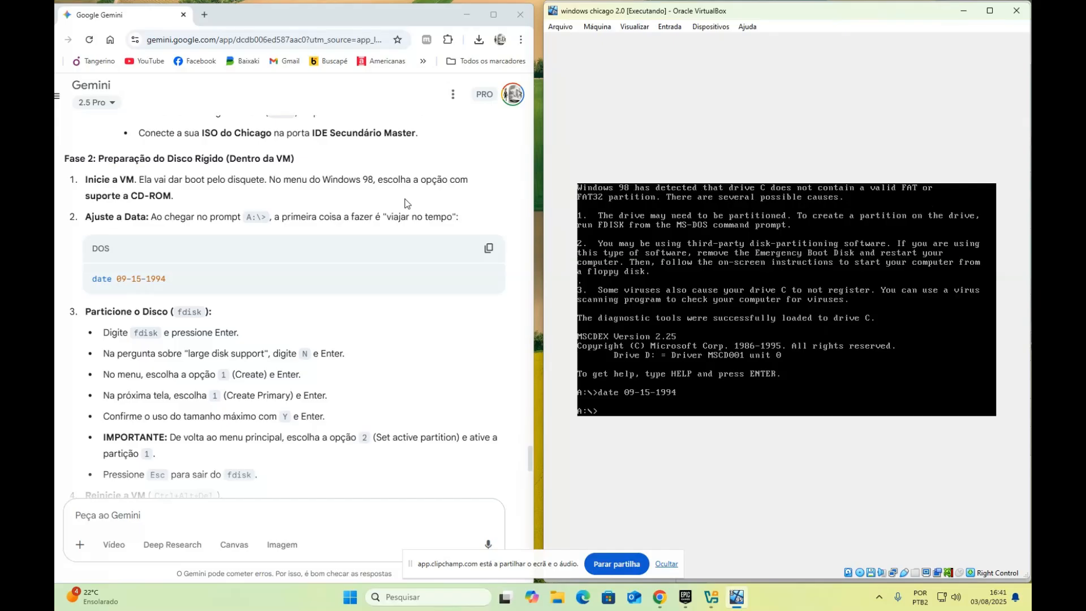
{"action": "type", "text": "date"}
{"action": "key", "text": "Return"}
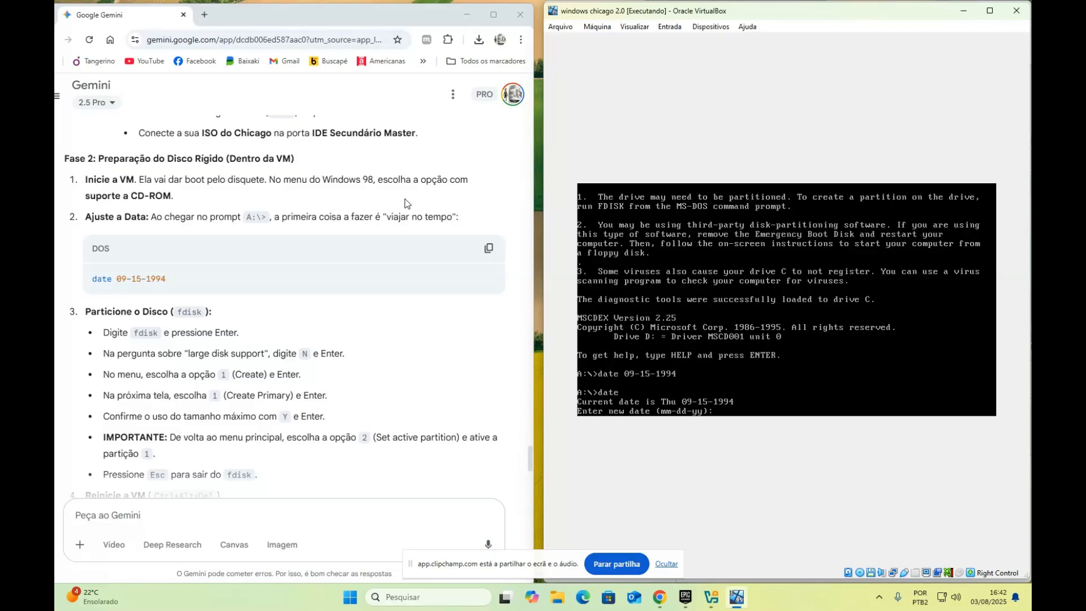
{"action": "key", "text": "Return"}
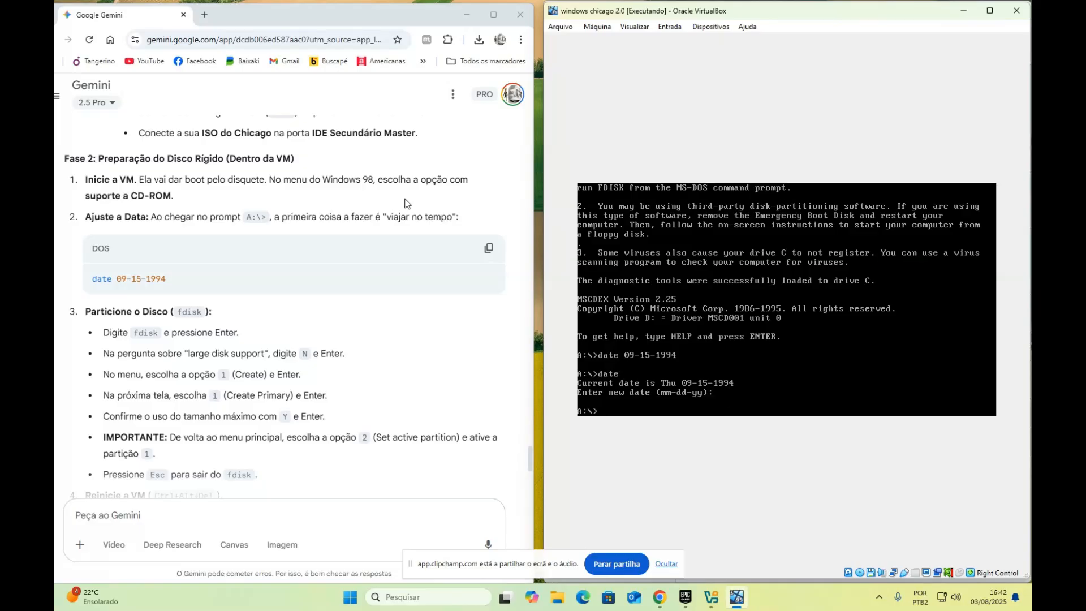
{"action": "scroll", "coordinate": [376, 212], "scroll_direction": "down", "scroll_amount": 2}
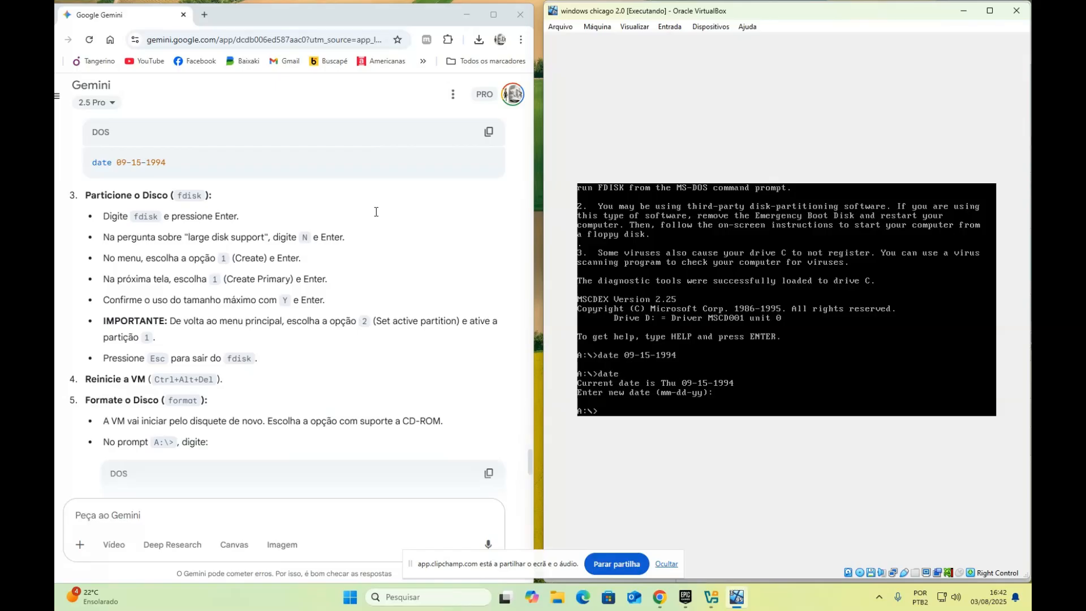
Use fdisk with large disk support to create a maximum-size, active primary DOS partition
{"action": "type", "text": "fdisk"}
{"action": "key", "text": "Return"}
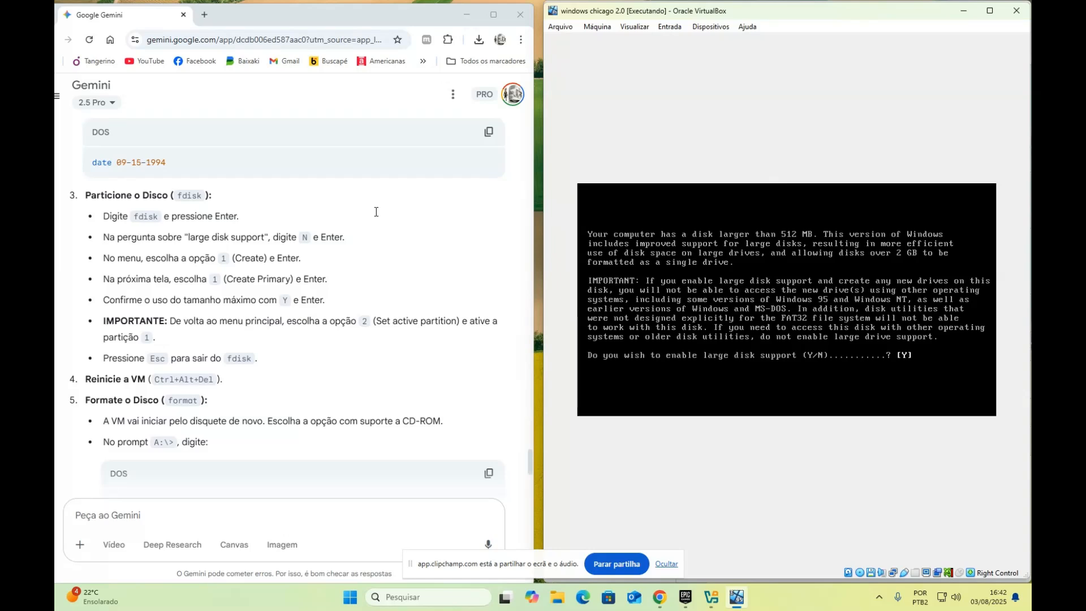
{"action": "key", "text": "Return"}
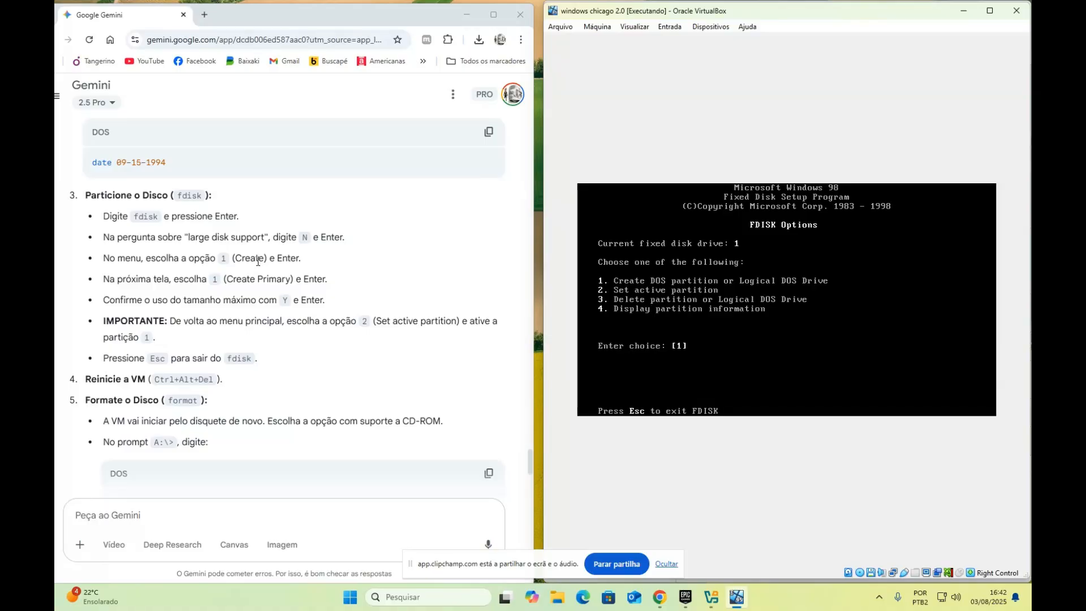
{"action": "key", "text": "Return"}
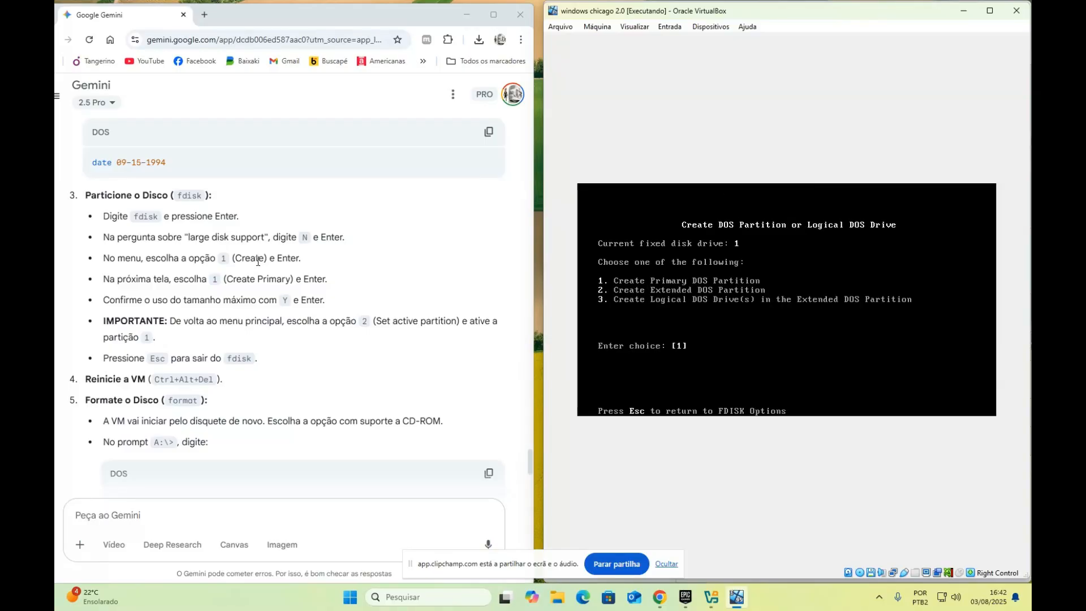
{"action": "key", "text": "Return"}
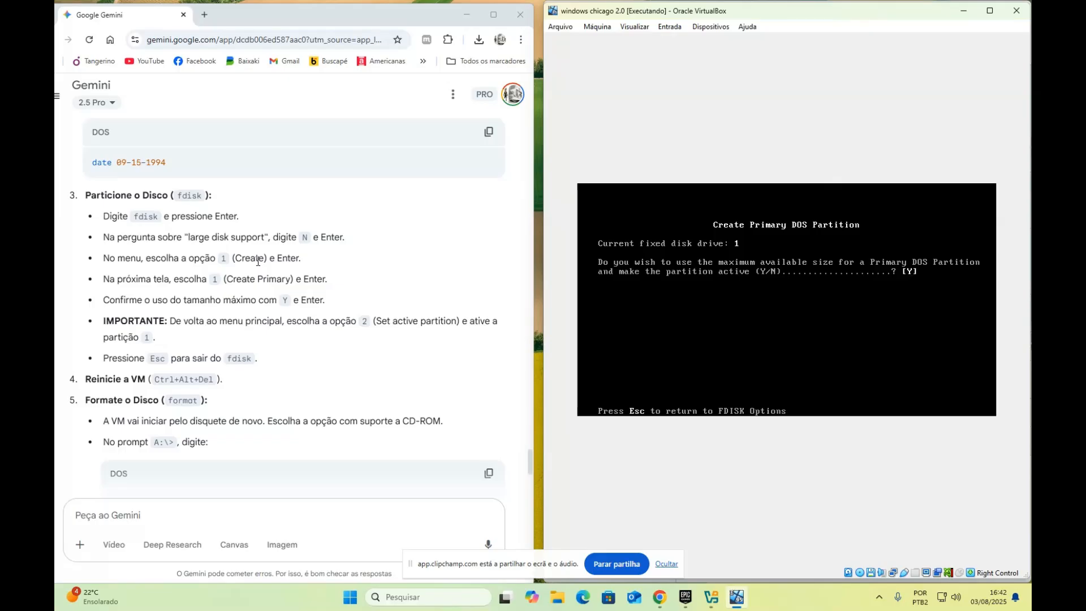
{"action": "key", "text": "Return"}
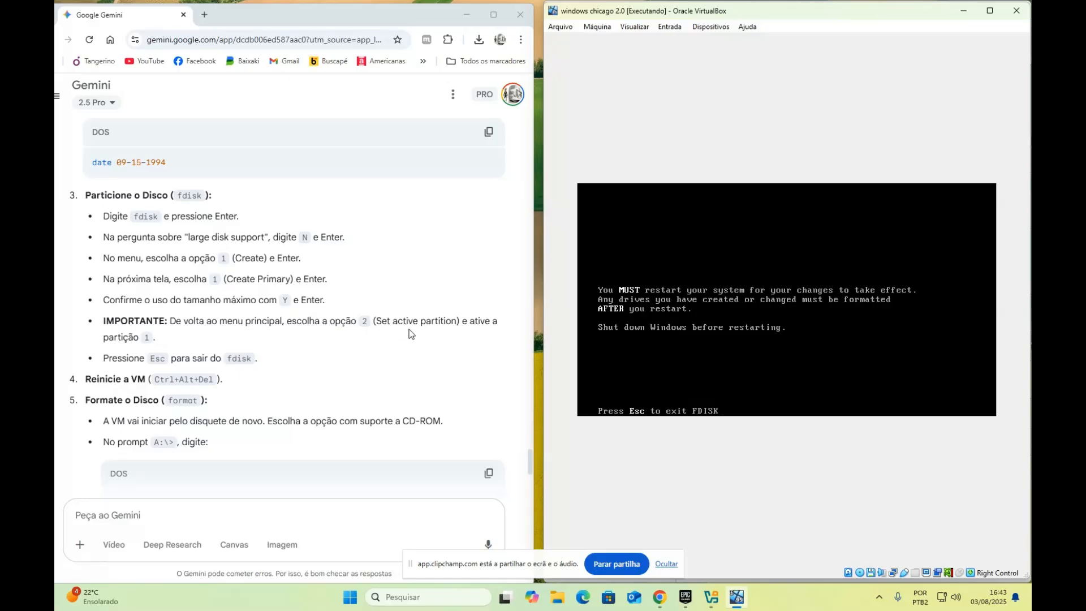
{"action": "key", "text": "Escape"}
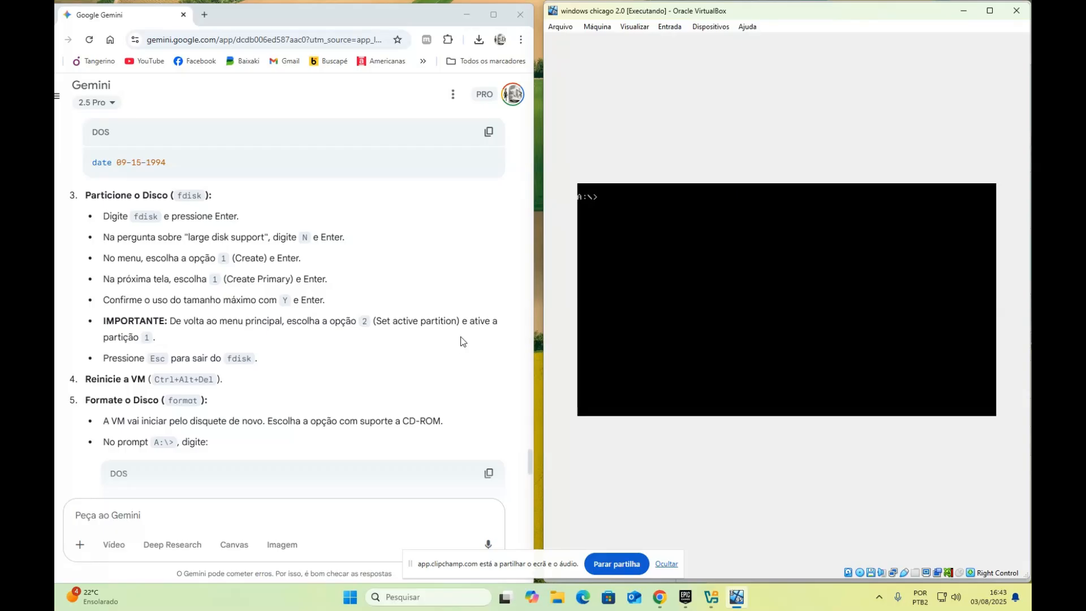
Restart the VM via Máquina > Reiniciar and make the VirtualBox window taller
{"action": "left_click", "coordinate": [598, 27]}
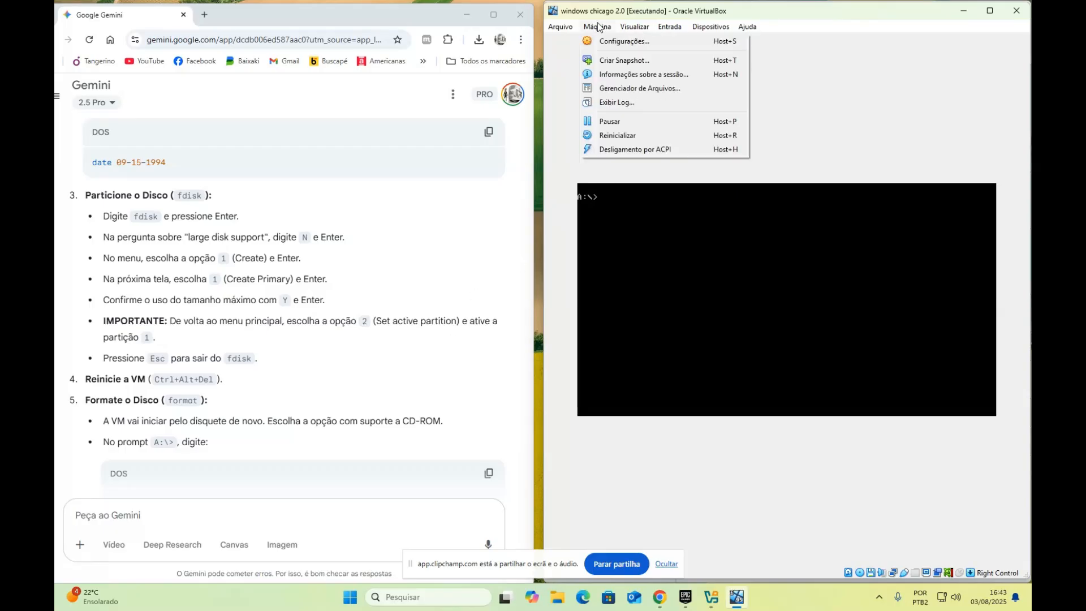
{"action": "left_click", "coordinate": [633, 136]}
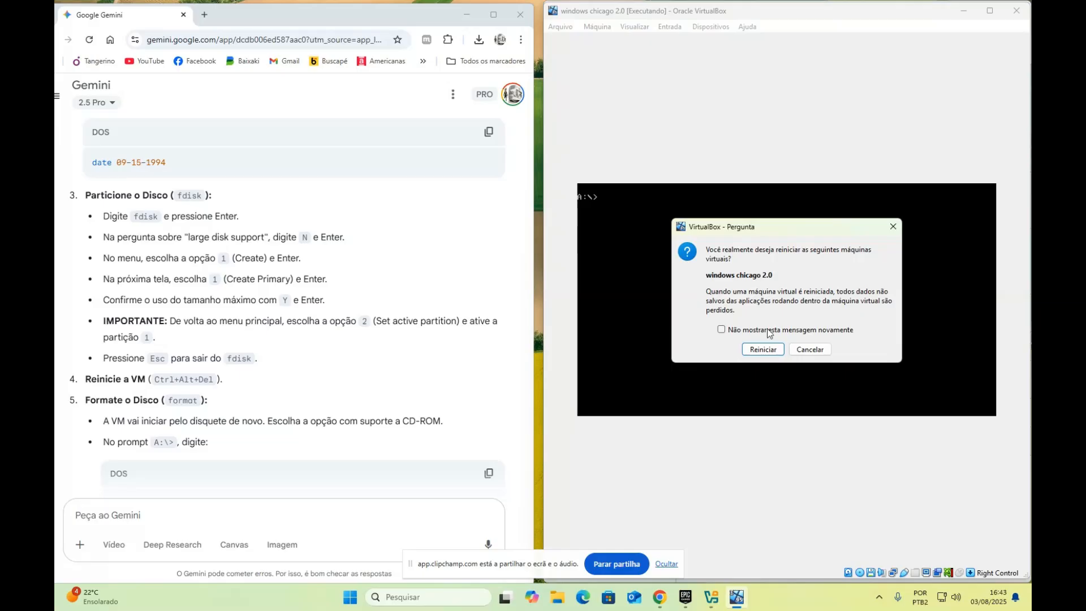
{"action": "left_click", "coordinate": [763, 350]}
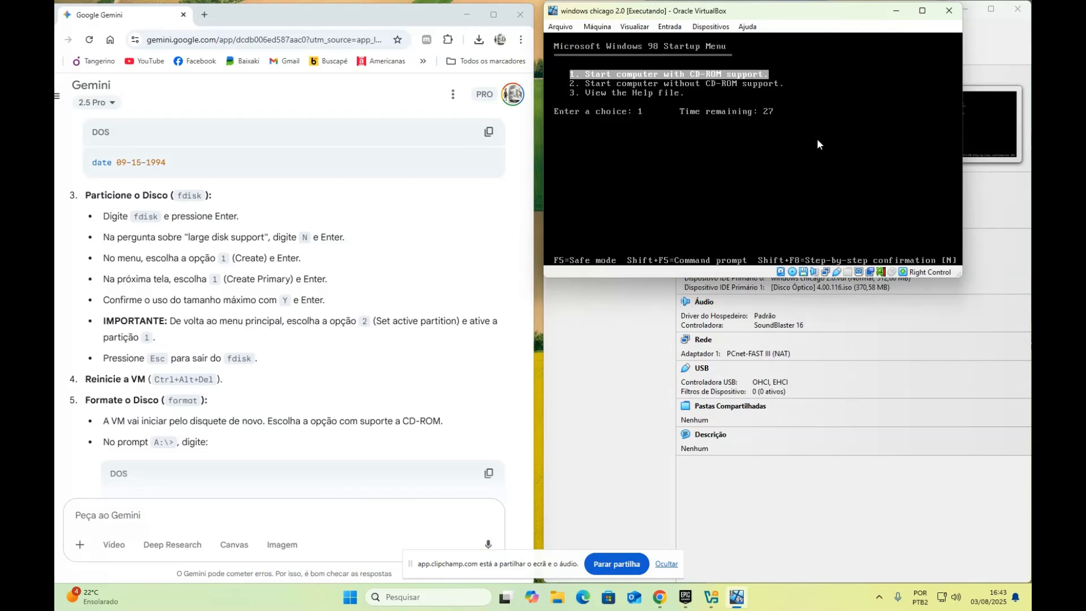
{"action": "left_click_drag", "start_coordinate": [961, 276], "coordinate": [1029, 581]}
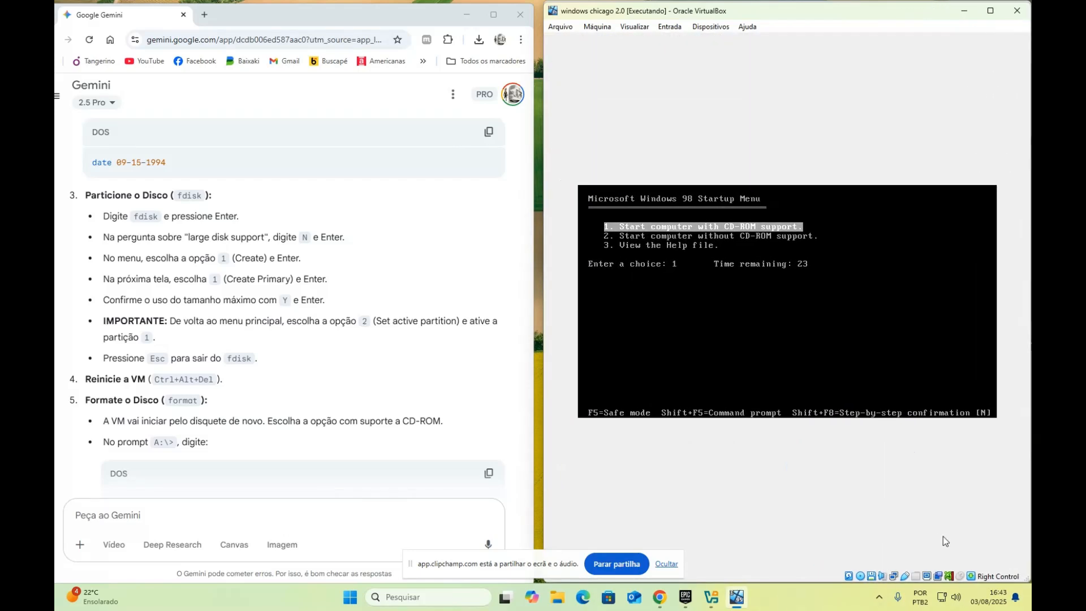
Boot Startup Menu option 1 with CD-ROM support, bringing the CD up as drive E:
{"action": "key", "text": "1"}
{"action": "left_click", "coordinate": [612, 28]}
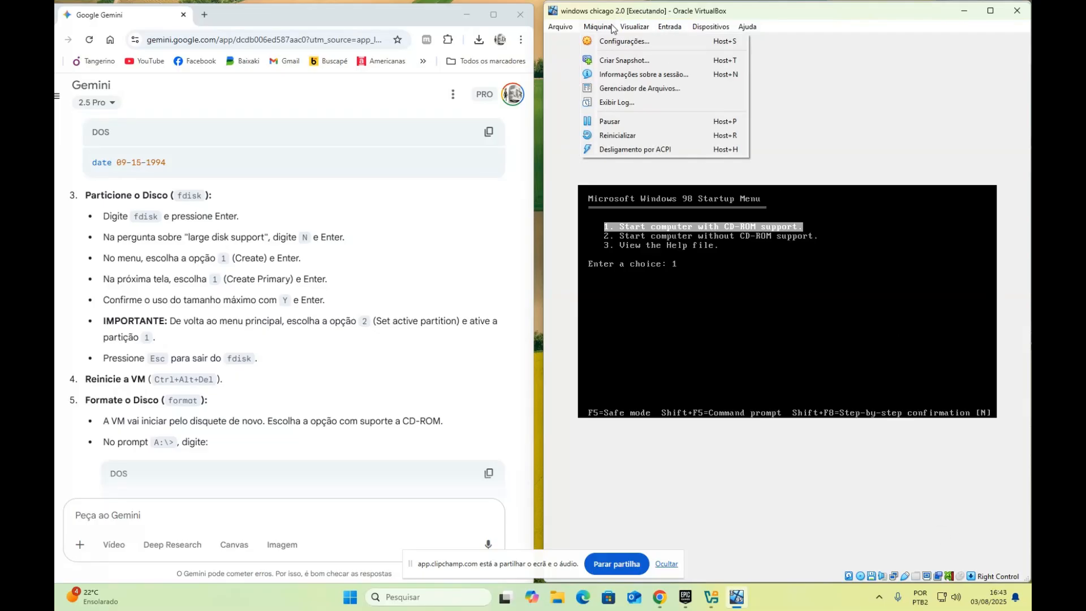
{"action": "left_click", "coordinate": [612, 27]}
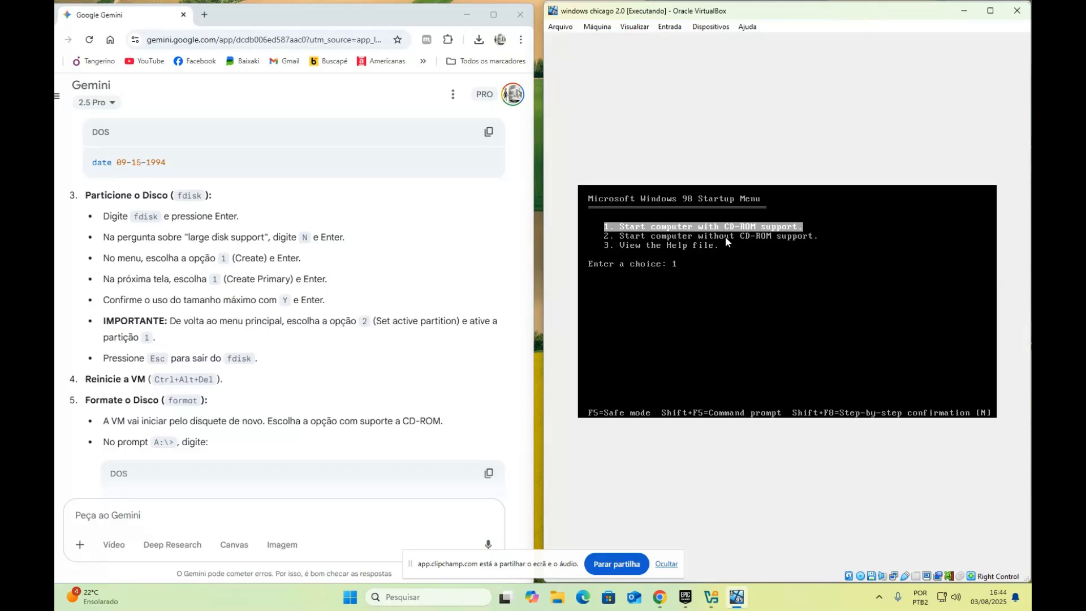
{"action": "key", "text": "Return"}
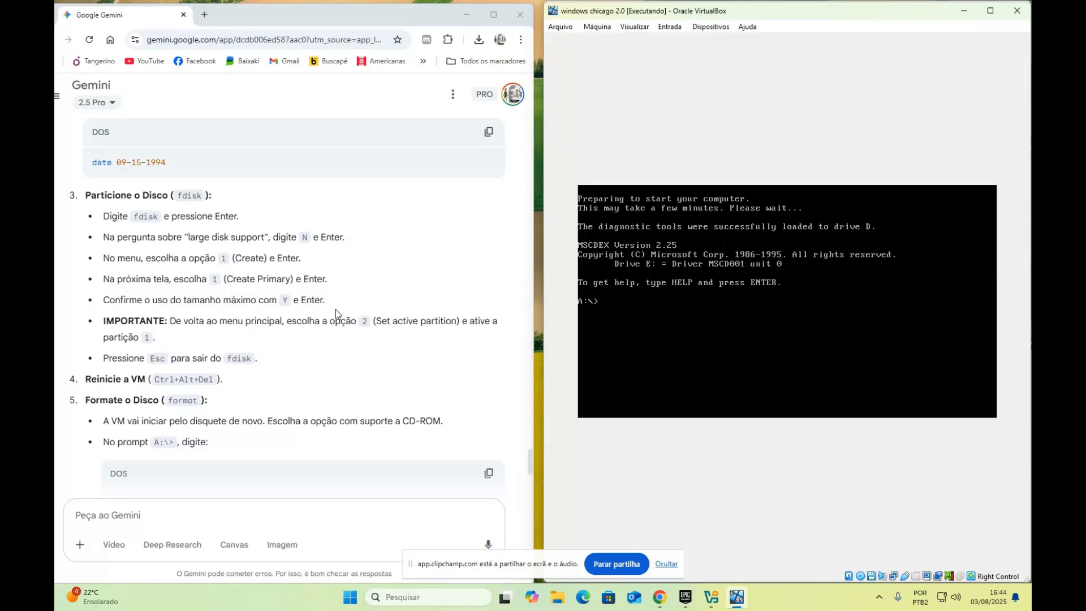
{"action": "type", "text": "format"}
Run format c: and confirm Y to format drive C
{"action": "key", "text": "Return"}
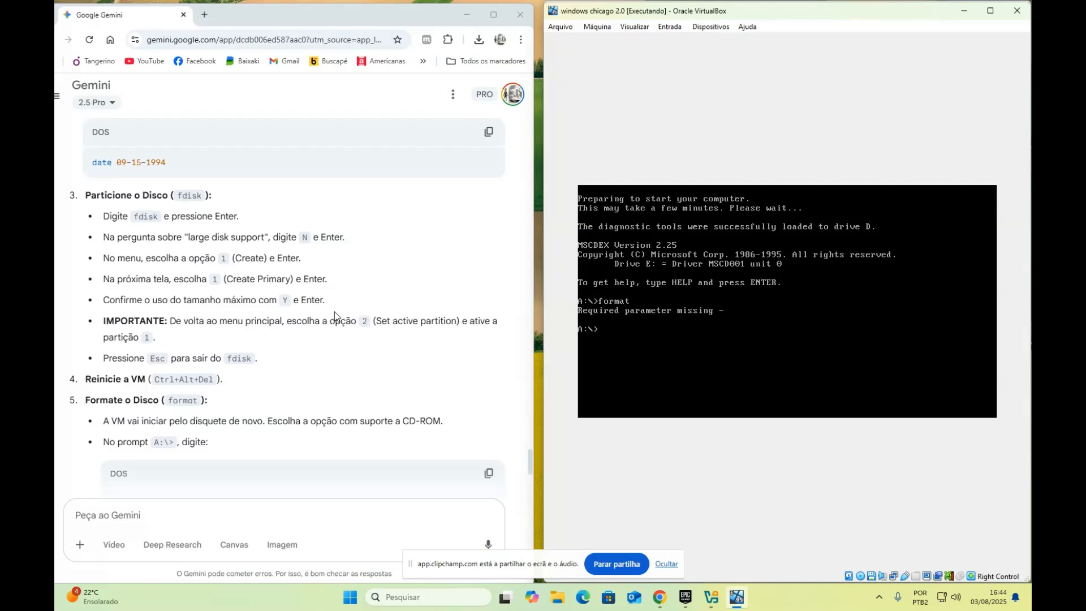
{"action": "scroll", "coordinate": [334, 311], "scroll_direction": "down", "scroll_amount": 1}
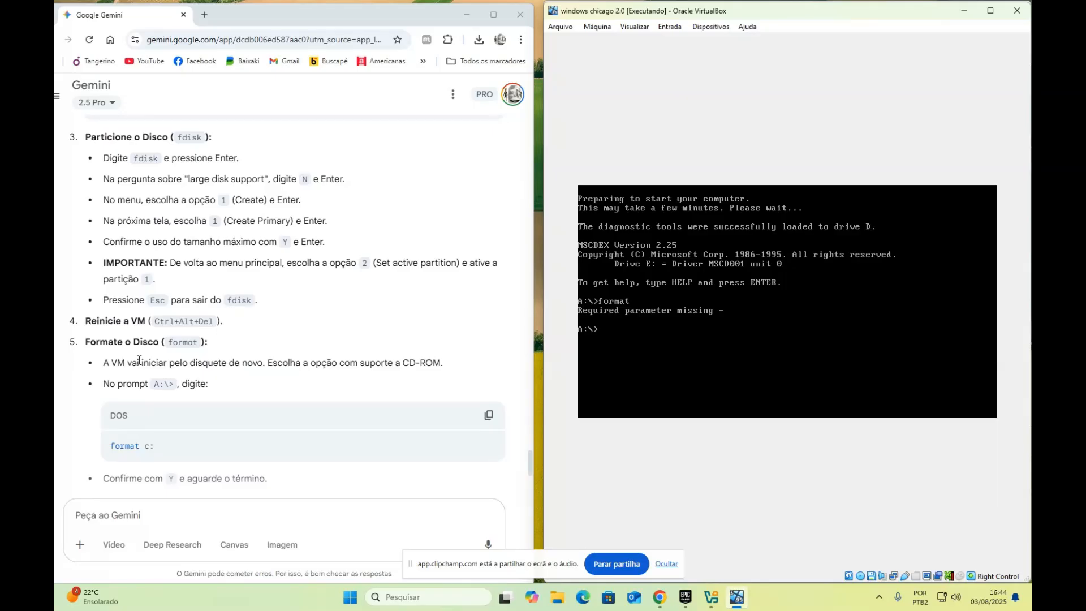
{"action": "type", "text": "ormat c:"}
{"action": "key", "text": "Return"}
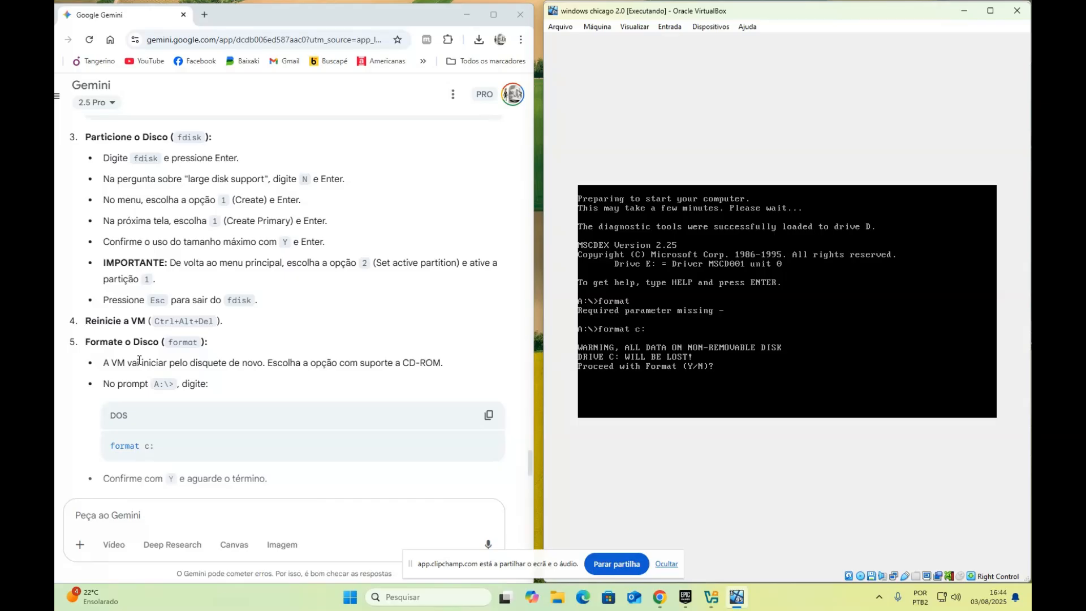
{"action": "type", "text": "y"}
{"action": "key", "text": "Return"}
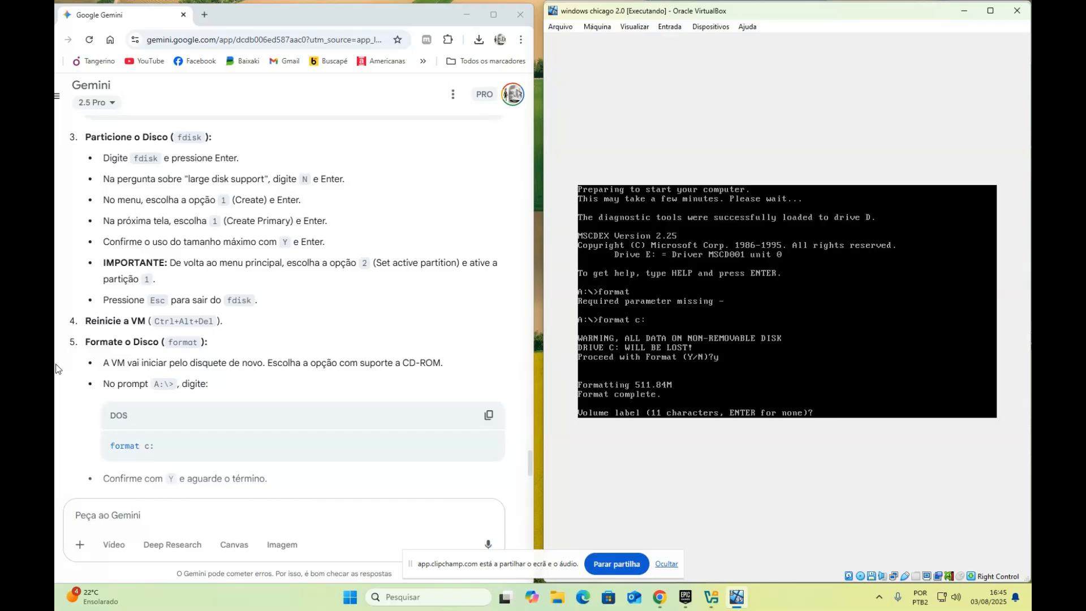
Label drive C 'Win95', leaving 536,428,544 bytes available
{"action": "scroll", "coordinate": [351, 389], "scroll_direction": "down", "scroll_amount": 2}
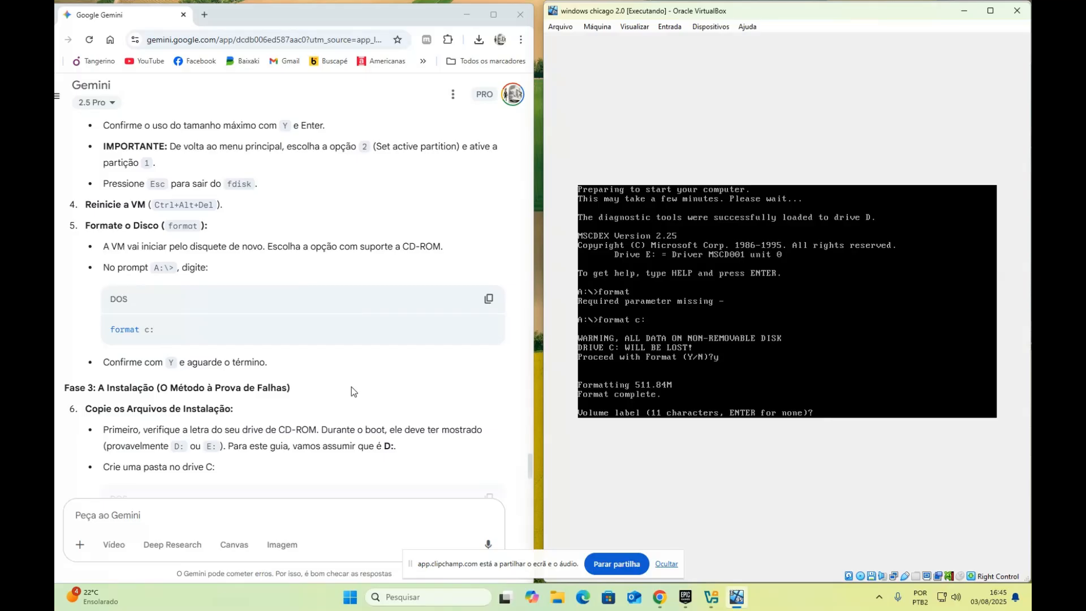
{"action": "type", "text": "Win95"}
{"action": "key", "text": "Return"}
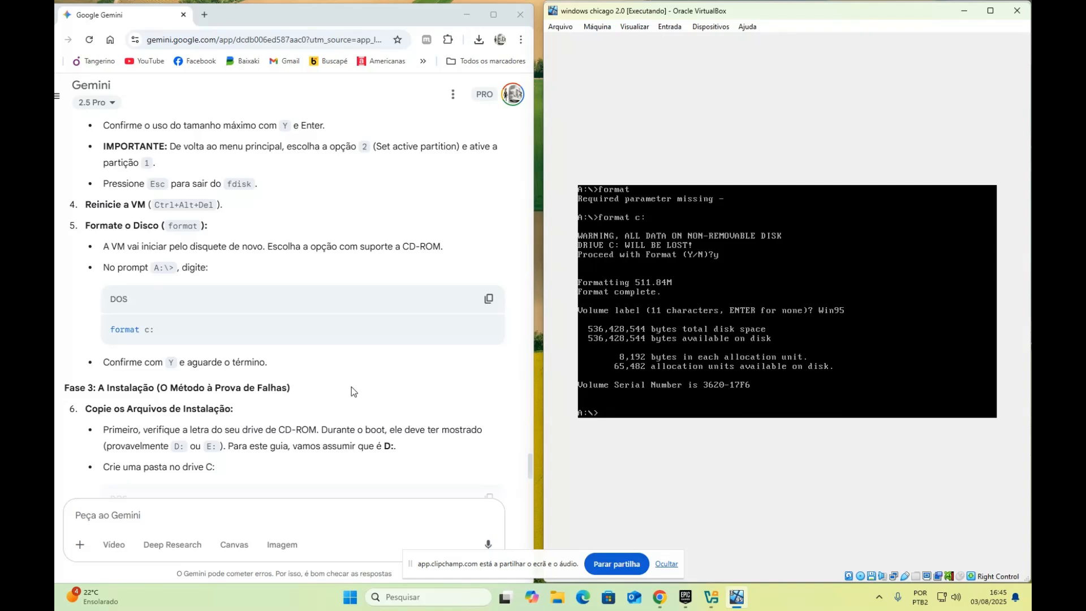
Create the c:\install folder with md c:\install
{"action": "scroll", "coordinate": [351, 387], "scroll_direction": "down", "scroll_amount": 2}
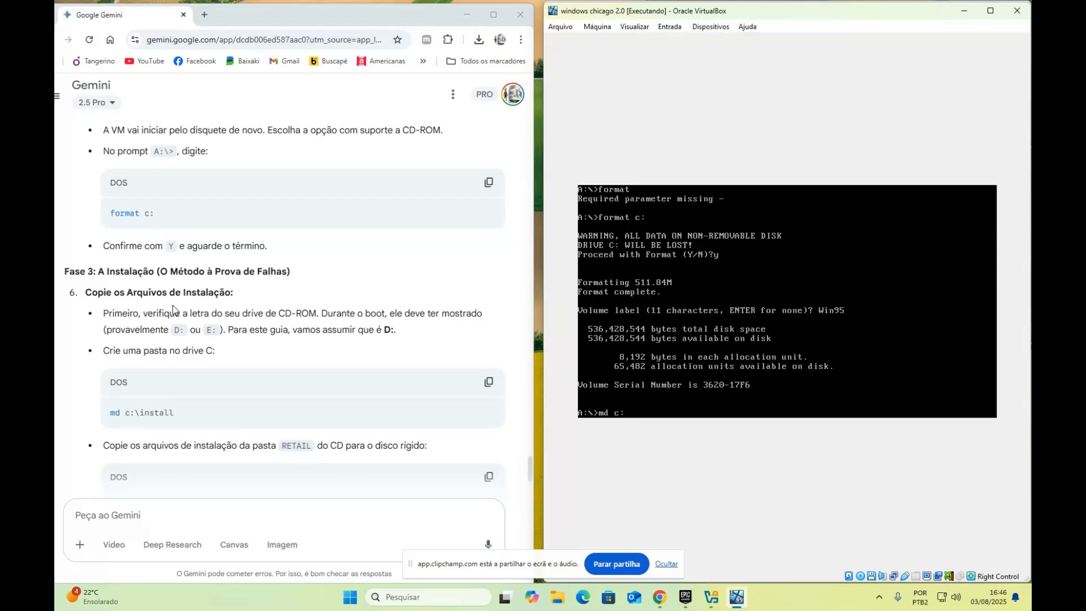
{"action": "type", "text": "\\install"}
{"action": "key", "text": "Return"}
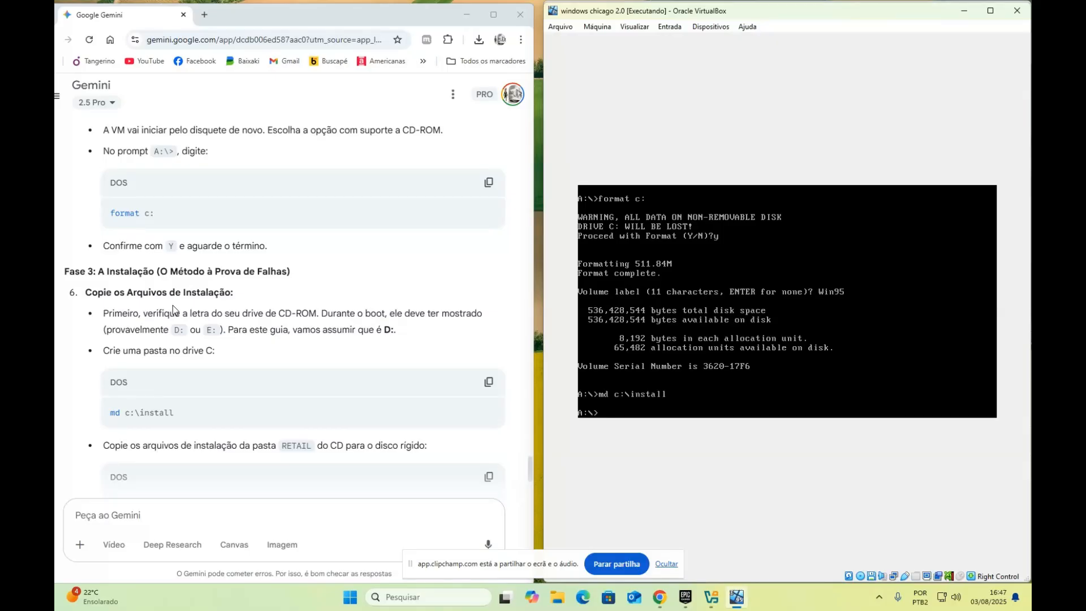
{"action": "scroll", "coordinate": [246, 454], "scroll_direction": "down", "scroll_amount": 1}
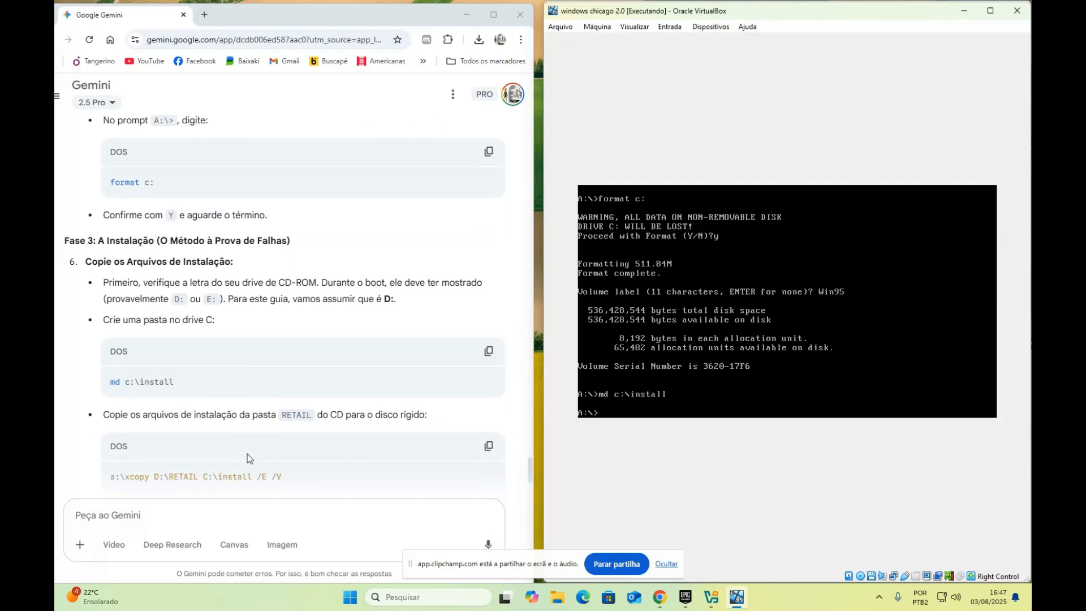
{"action": "scroll", "coordinate": [246, 453], "scroll_direction": "down", "scroll_amount": 3}
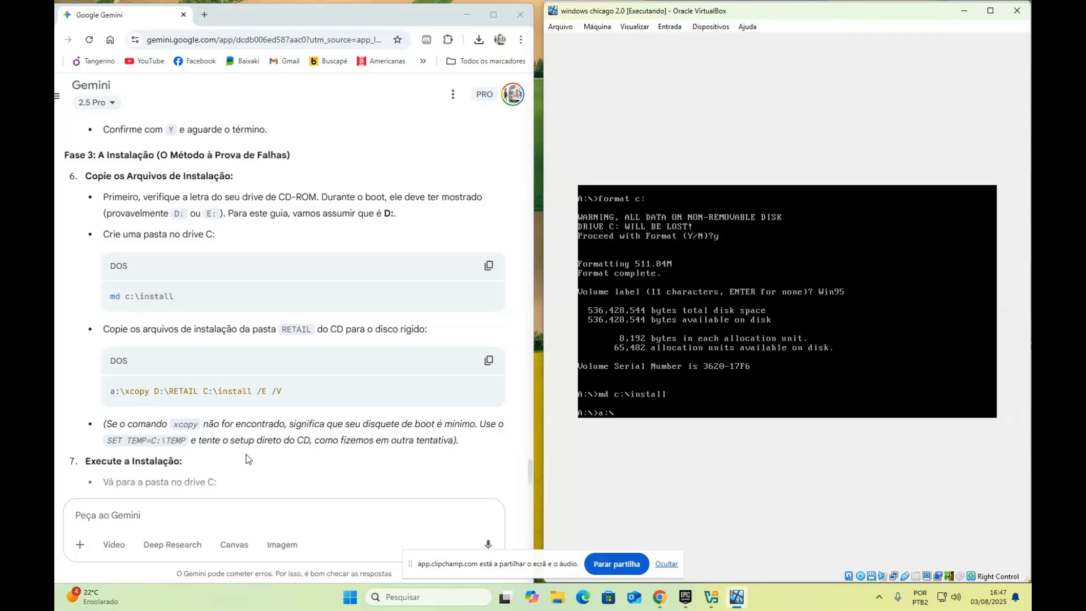
{"action": "type", "text": "xcopy d?"}
Run xcopy d:\retail c:\install /e /v twice; both return 'Bad command or file name'
{"action": "key", "text": "BackSpace"}
{"action": "type", "text": "tail c?"}
{"action": "key", "text": "BackSpace"}
{"action": "type", "text": ":\\install /e /v"}
{"action": "key", "text": "Return"}
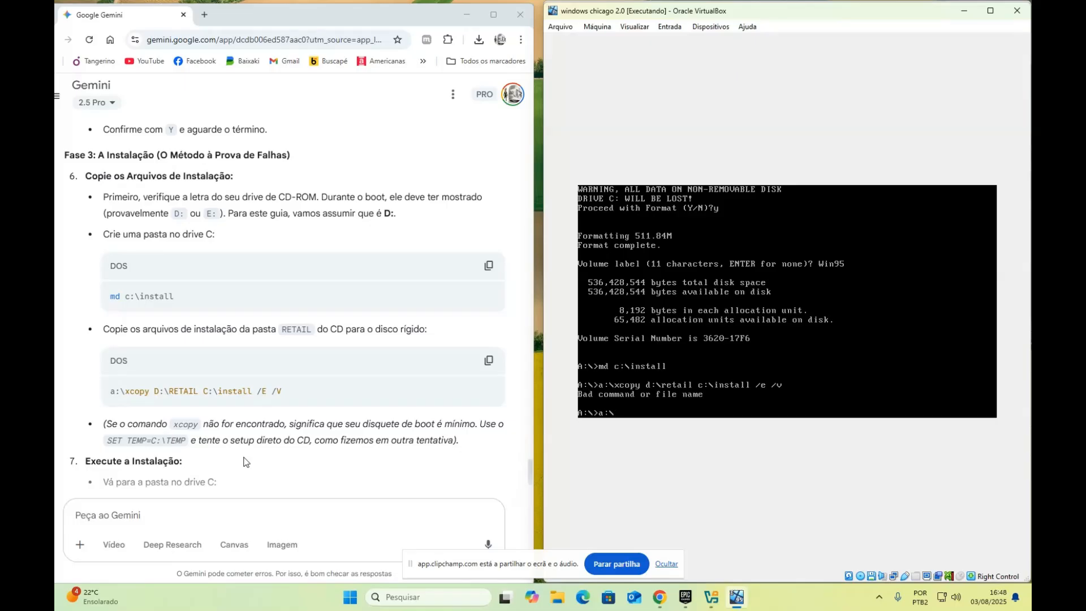
{"action": "type", "text": "xcopy d:\\retail"}
{"action": "type", "text": "c:\\install /e /v"}
{"action": "key", "text": "Return"}
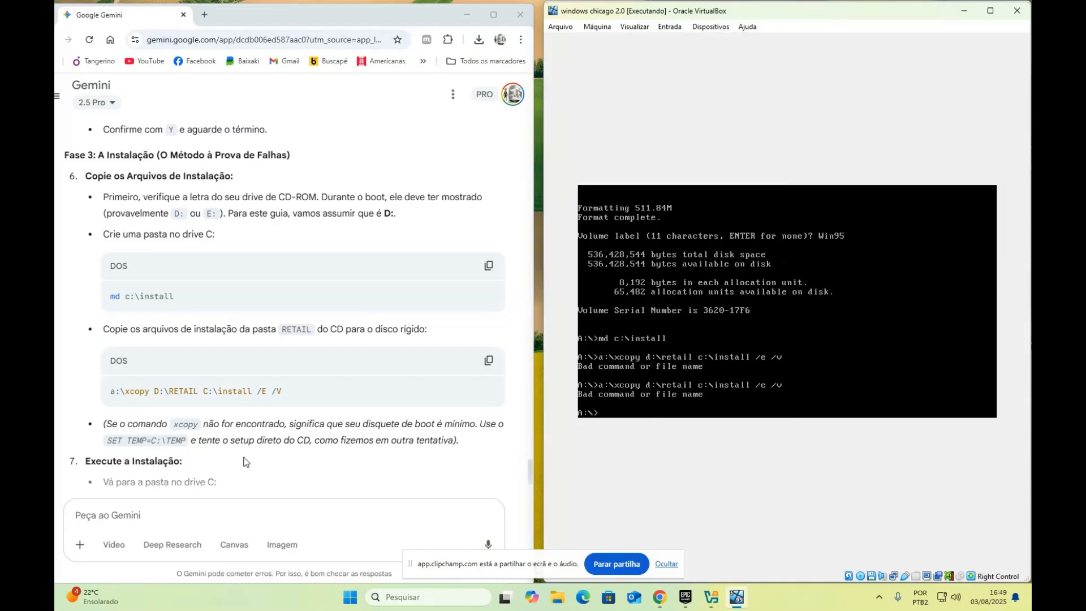
Enter the command ser temp=c:\temp at the DOS prompt
{"action": "type", "text": "ser te"}
{"action": "type", "text": "mp=c?"}
{"action": "key", "text": "BackSpace"}
{"action": "type", "text": ":\\temp"}
Run the misspelled 'ser temp=c:\temp' command, which DOS rejects
{"action": "key", "text": "Return"}
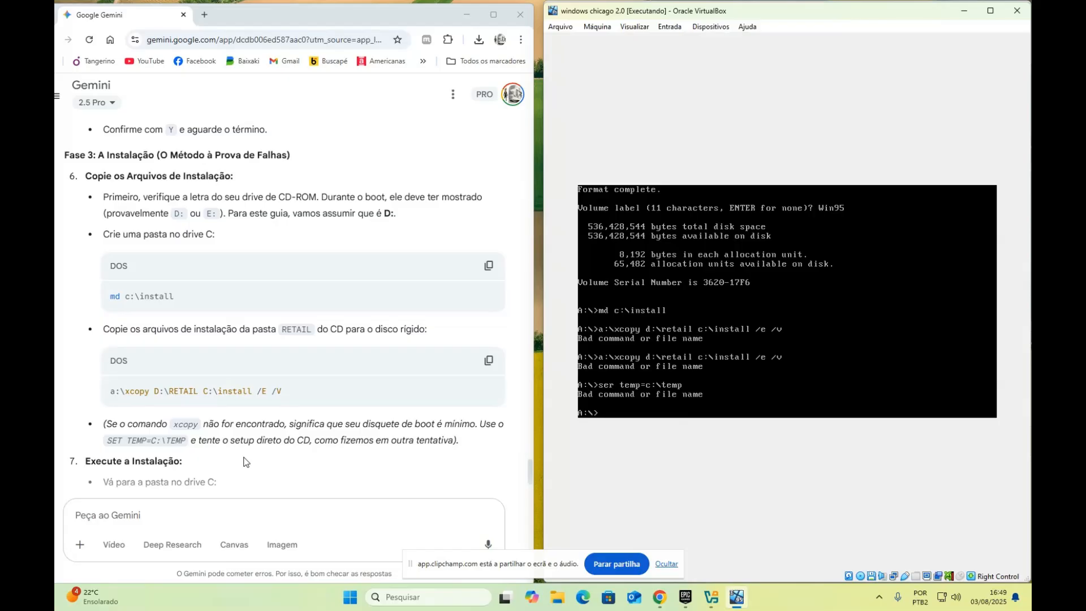
{"action": "scroll", "coordinate": [243, 462], "scroll_direction": "down", "scroll_amount": 2}
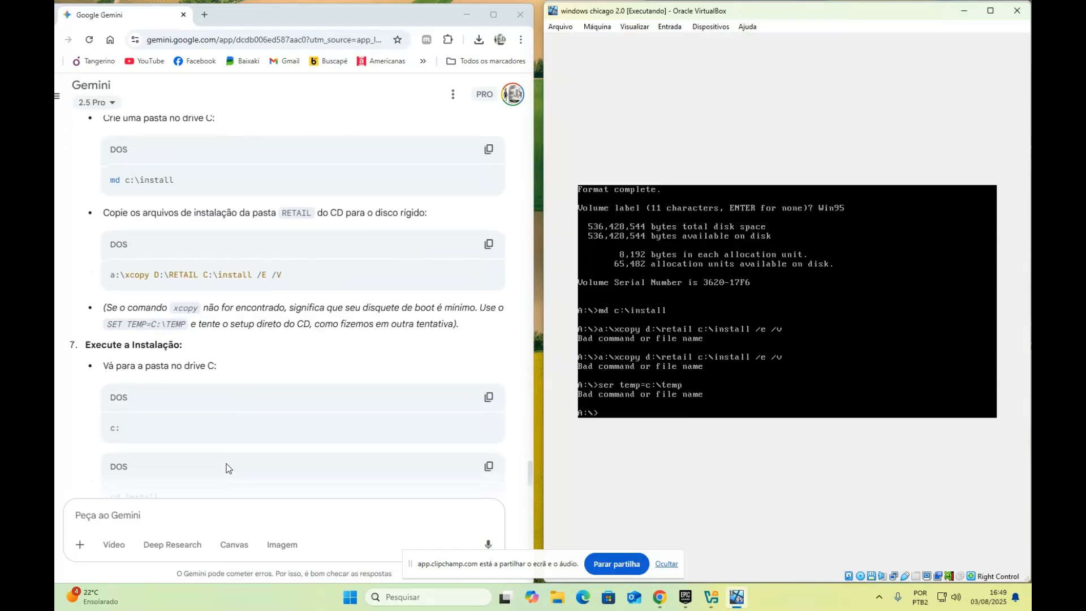
{"action": "scroll", "coordinate": [227, 468], "scroll_direction": "up", "scroll_amount": 2}
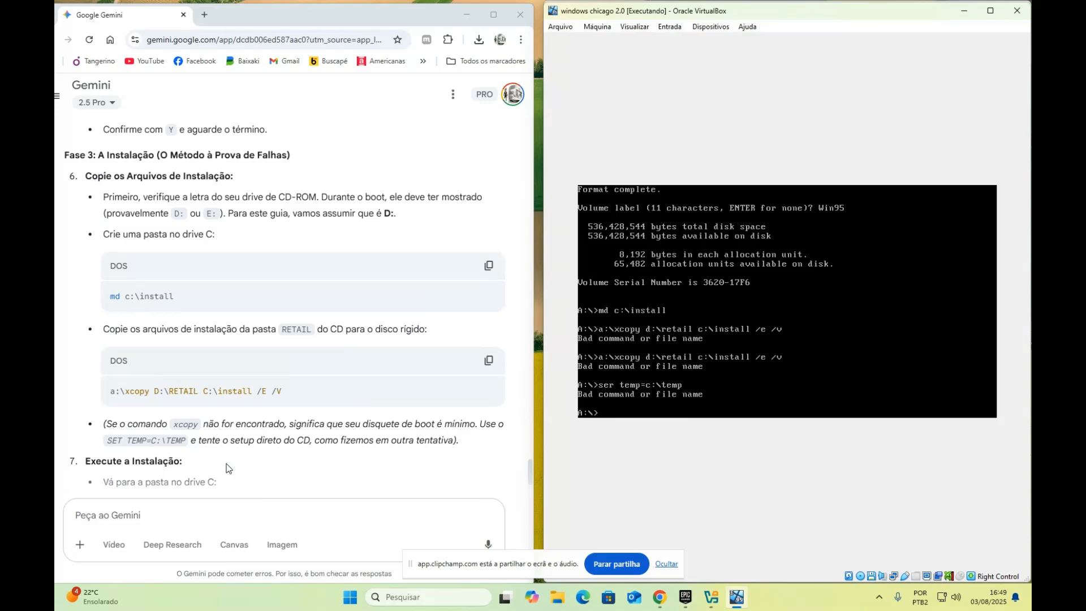
Run the corrected 'set temp=c:\temp' command at the DOS prompt, which completes without error
{"action": "type", "text": "e"}
{"action": "type", "text": "t temp=c"}
{"action": "type", "text": ":\\tem"}
{"action": "type", "text": "p"}
{"action": "key", "text": "Return"}
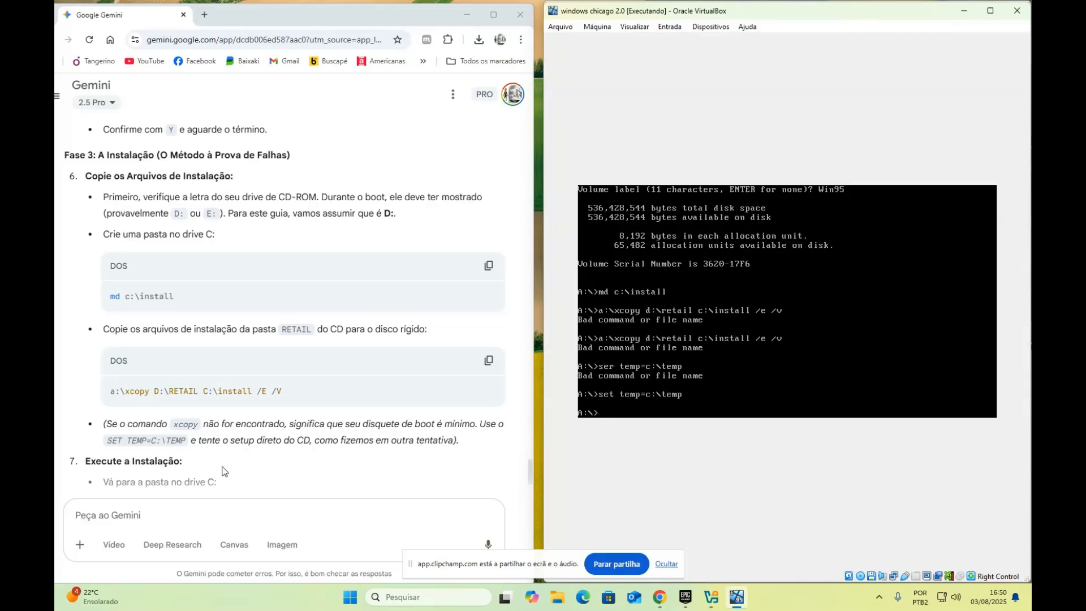
{"action": "scroll", "coordinate": [220, 471], "scroll_direction": "down", "scroll_amount": 1}
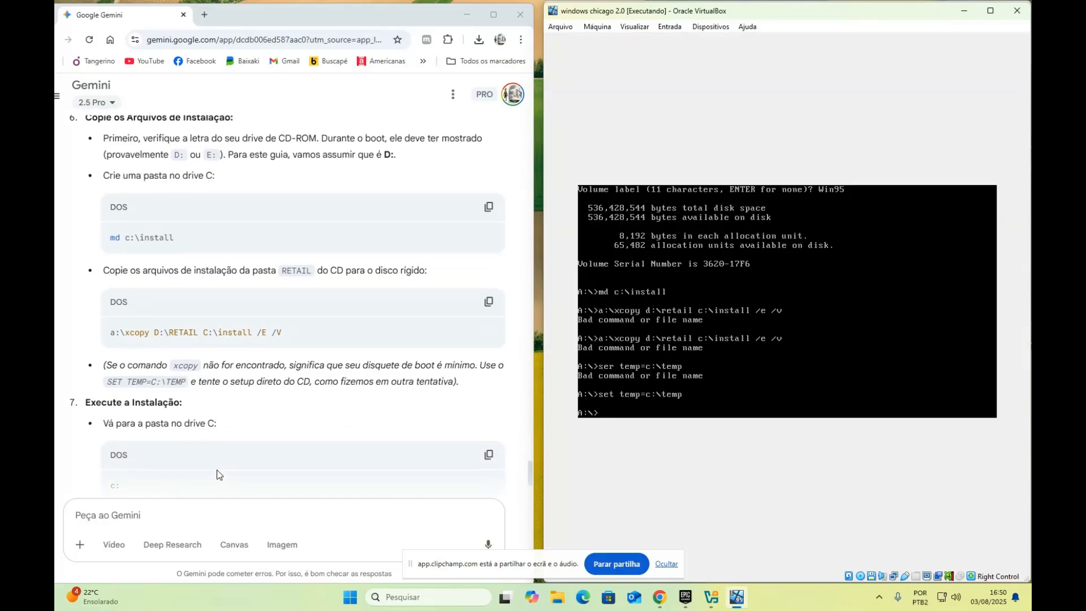
{"action": "scroll", "coordinate": [217, 474], "scroll_direction": "down", "scroll_amount": 1}
{"action": "scroll", "coordinate": [217, 475], "scroll_direction": "up", "scroll_amount": 1}
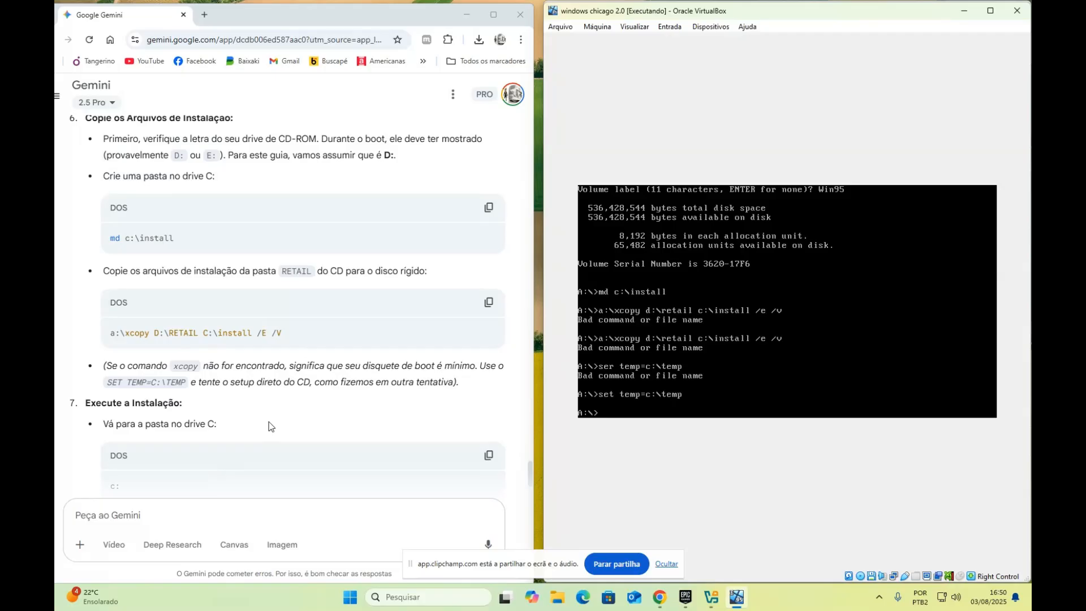
Paste a snip of the VM's DOS console into Gemini and ask 'e agora ?'
{"action": "left_click", "coordinate": [380, 22]}
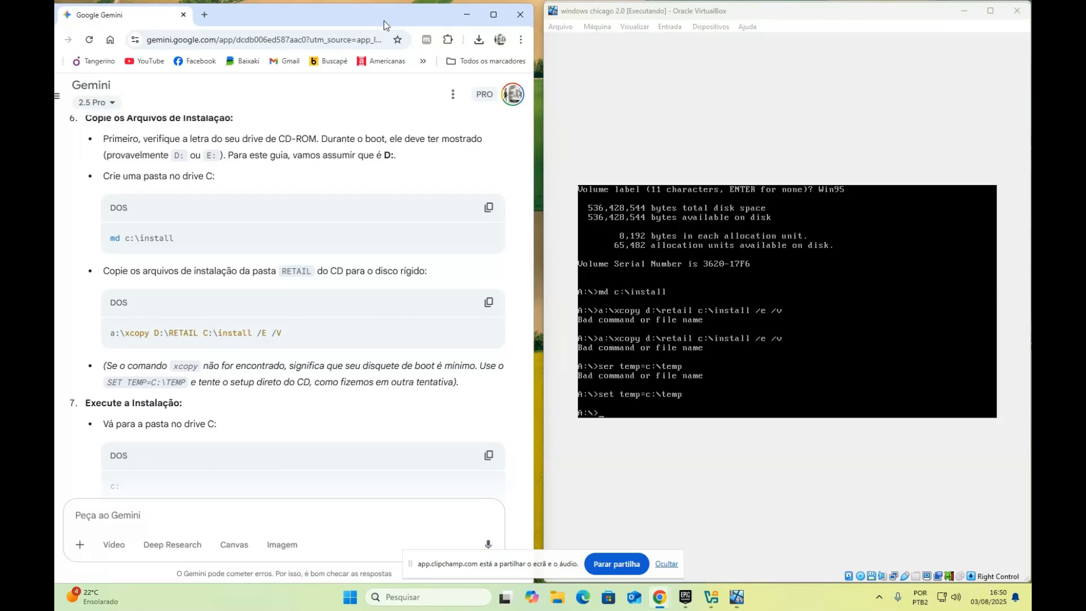
{"action": "key", "text": "super+shift+s"}
{"action": "left_click_drag", "start_coordinate": [570, 163], "coordinate": [1003, 448]}
{"action": "key", "text": "ctrl+v"}
{"action": "type", "text": "e agora "}
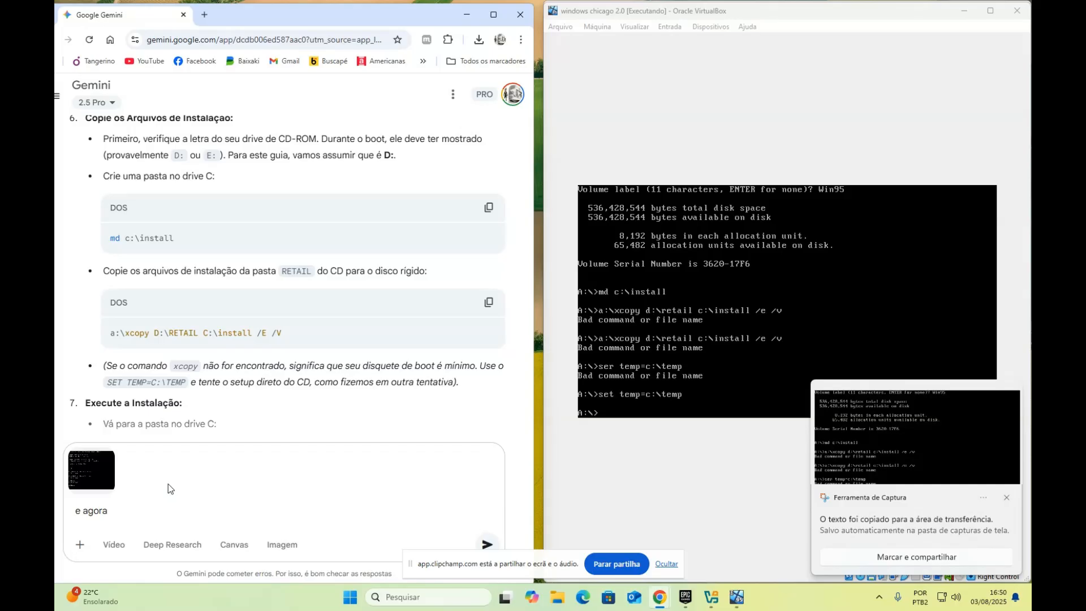
{"action": "type", "text": "?"}
{"action": "key", "text": "Return"}
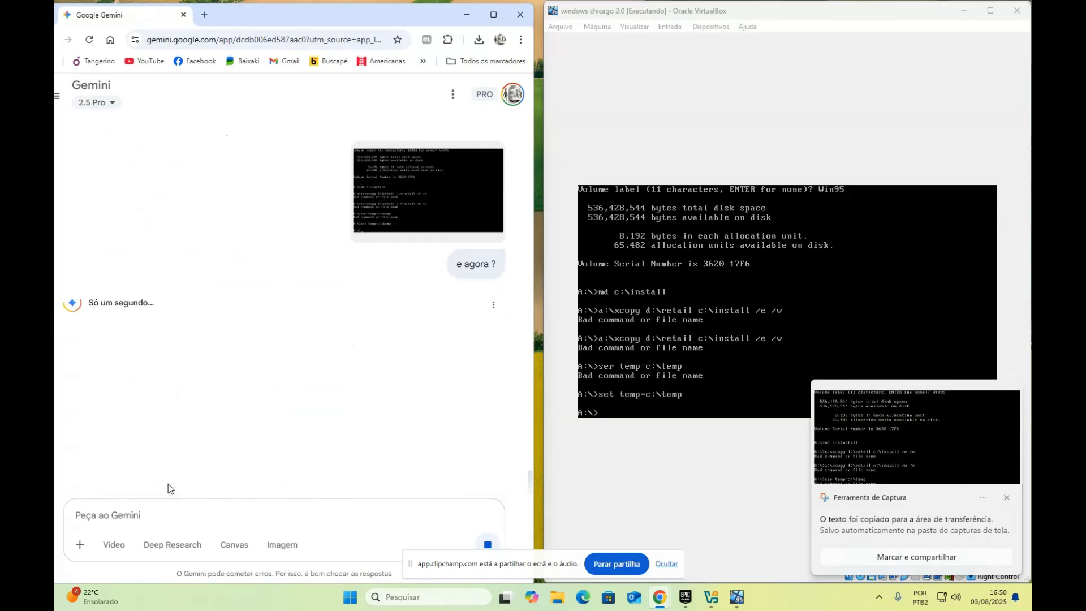
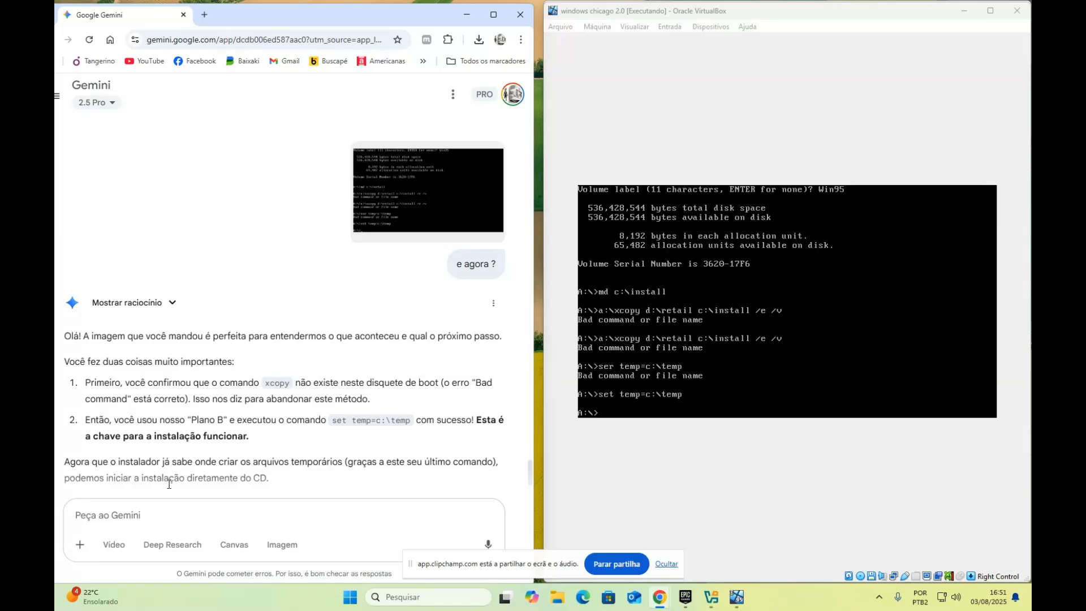
Scroll Gemini's reply to the final steps (drive E:, list folders, cd RETAIL) and refocus the VM display
{"action": "scroll", "coordinate": [260, 395], "scroll_direction": "down", "scroll_amount": 1}
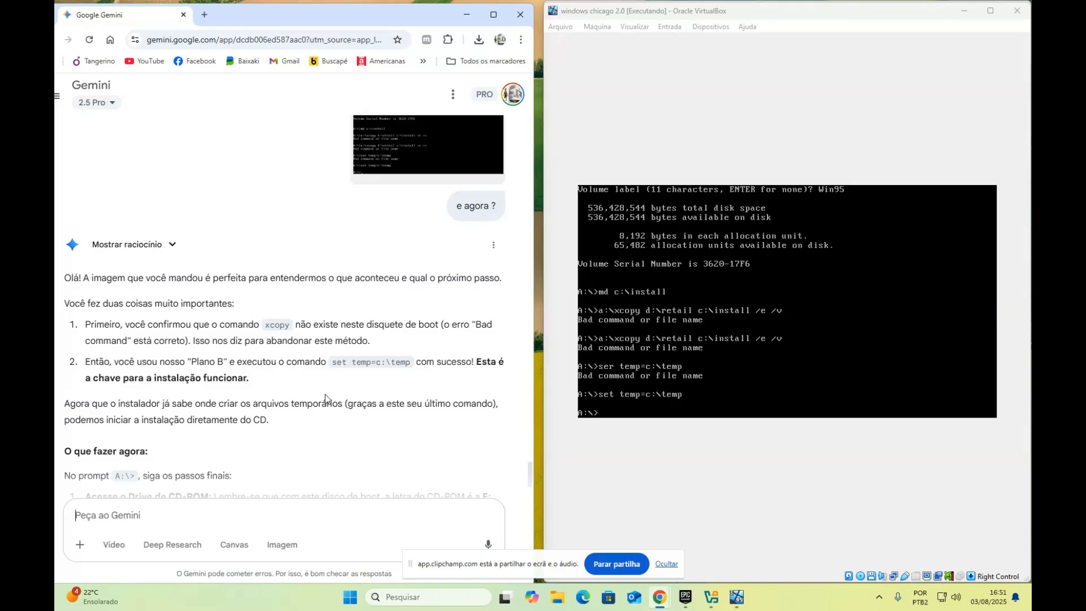
{"action": "scroll", "coordinate": [148, 394], "scroll_direction": "down", "scroll_amount": 1}
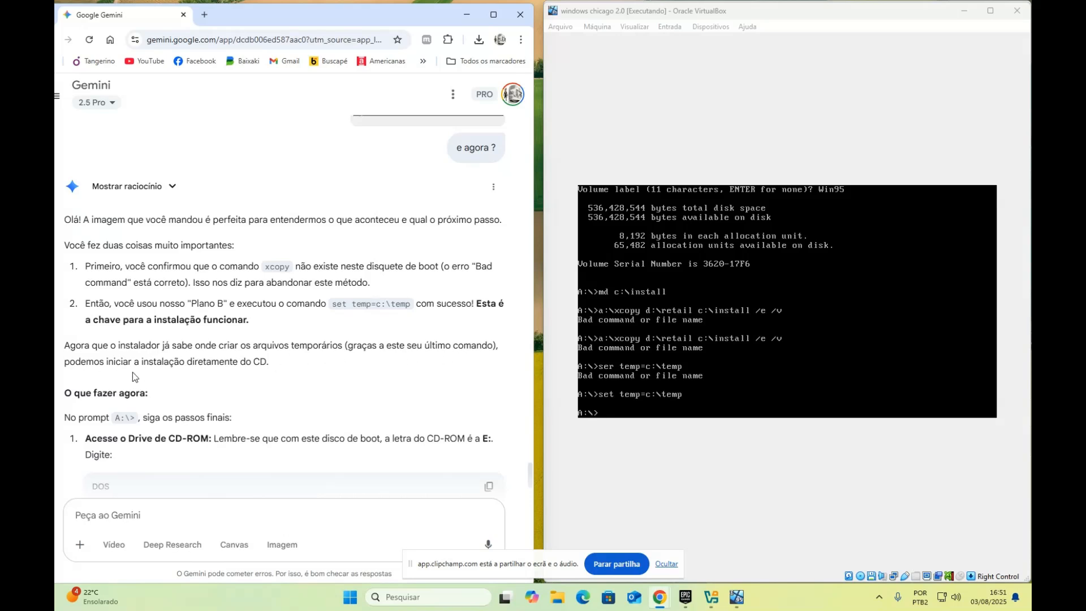
{"action": "scroll", "coordinate": [275, 376], "scroll_direction": "down", "scroll_amount": 1}
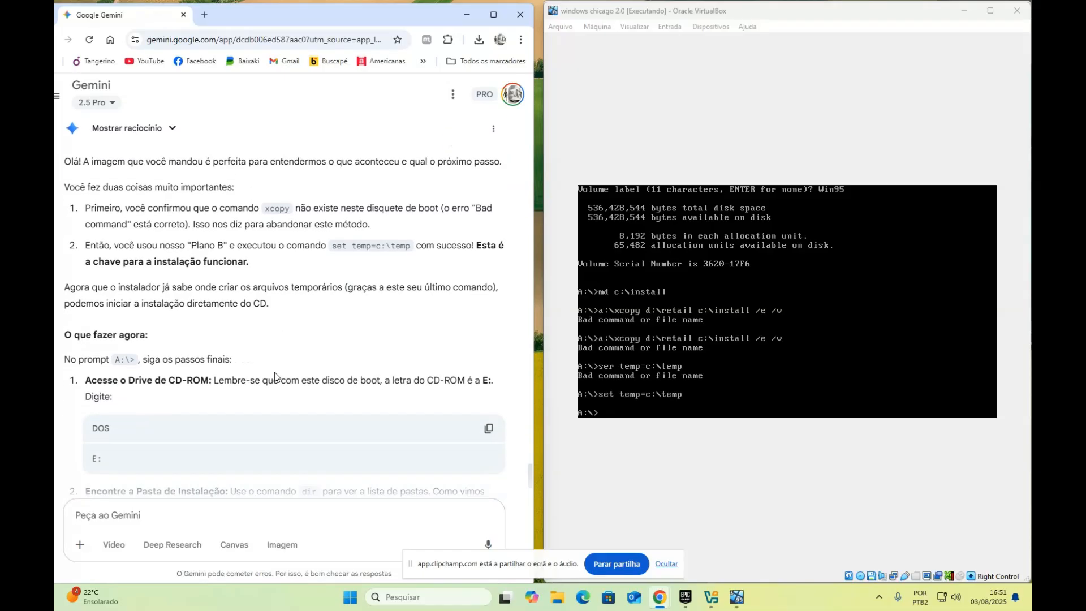
{"action": "scroll", "coordinate": [275, 376], "scroll_direction": "down", "scroll_amount": 1}
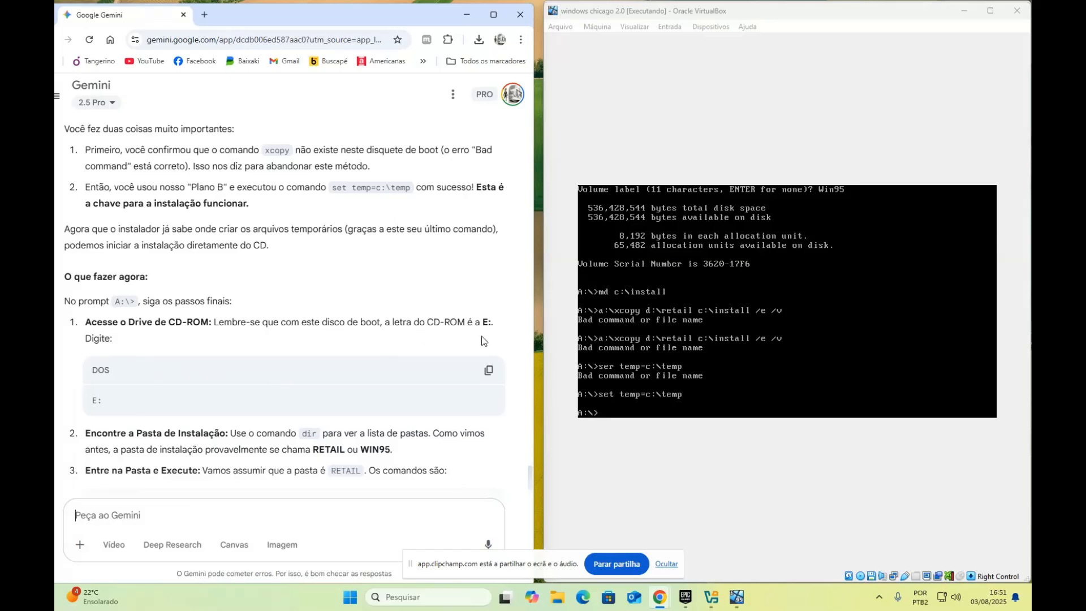
{"action": "scroll", "coordinate": [387, 344], "scroll_direction": "down", "scroll_amount": 1}
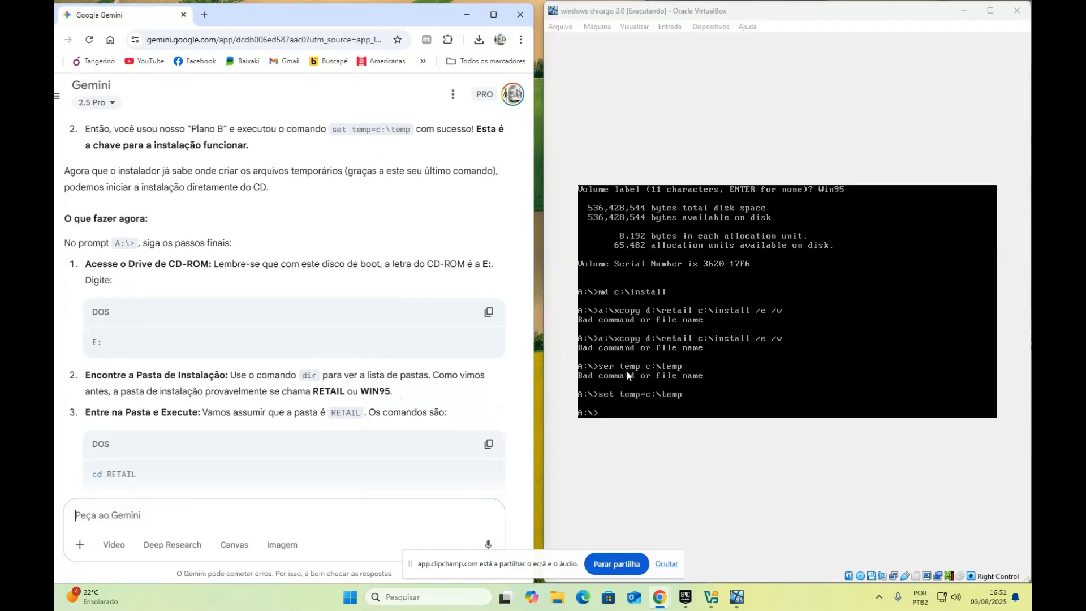
{"action": "left_click", "coordinate": [602, 420]}
{"action": "left_click", "coordinate": [803, 374]}
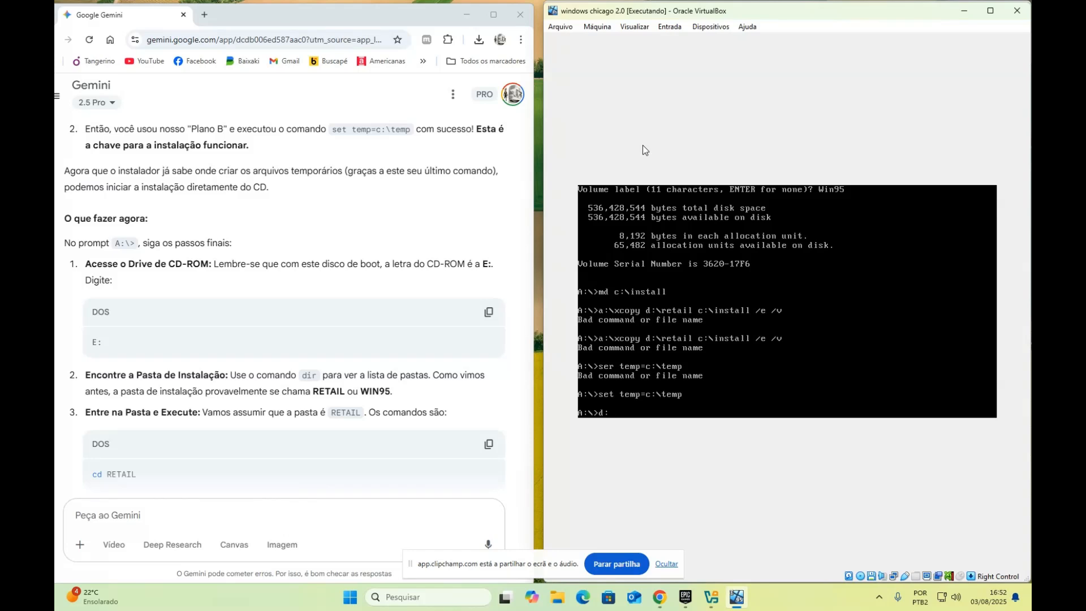
Switch the DOS prompt to D: and list it, then to E: to list the BETA1_RC CD folders
{"action": "key", "text": "Return"}
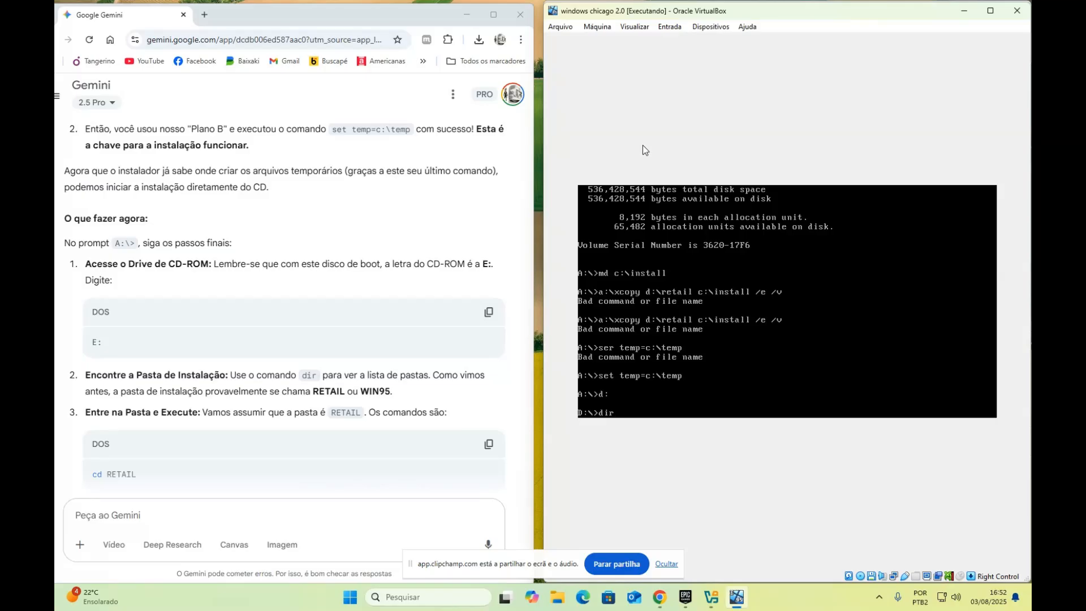
{"action": "key", "text": "Return"}
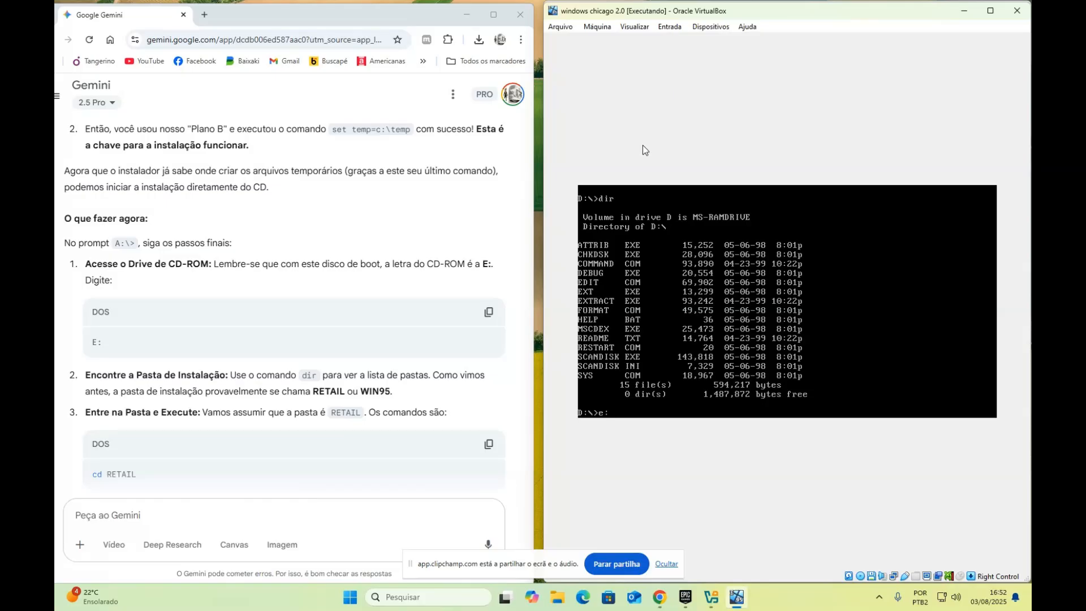
{"action": "key", "text": "Return"}
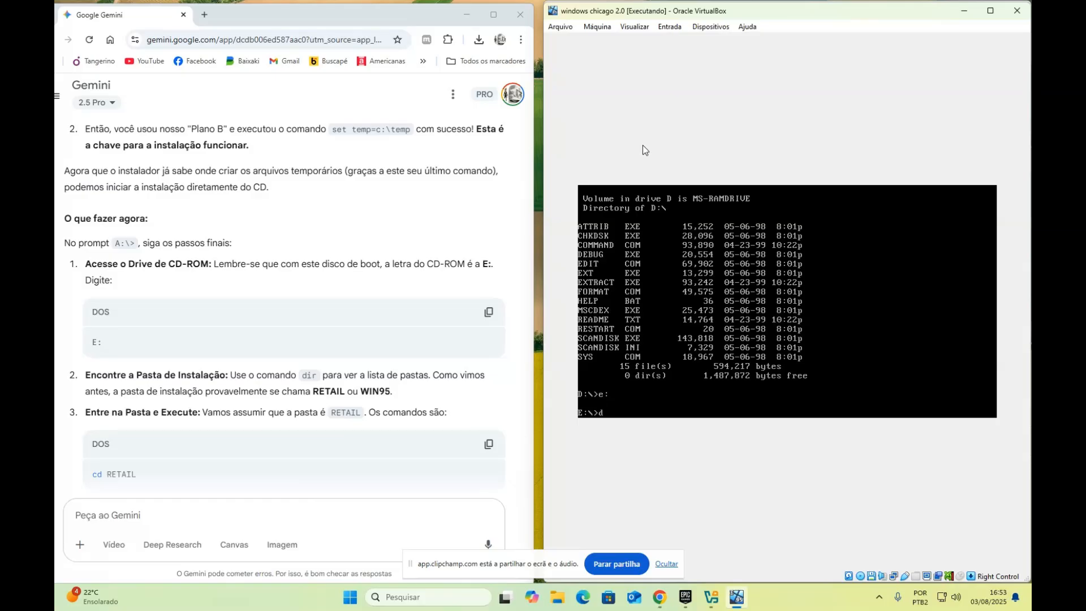
{"action": "key", "text": "Return"}
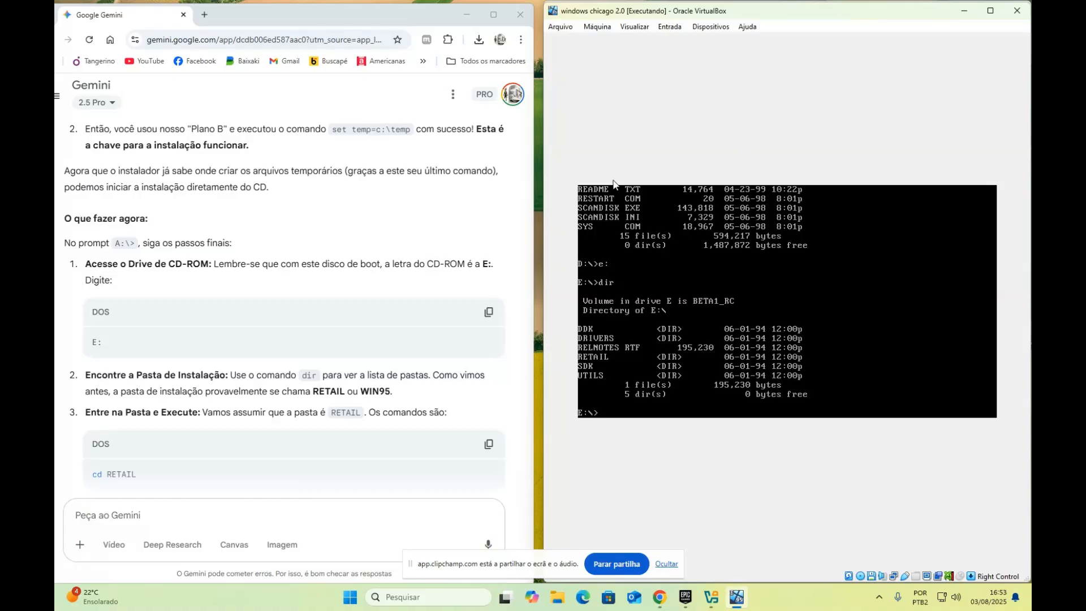
Change into E:\RETAIL with 'cd retail' and run setup.exe to start Chicago Setup
{"action": "scroll", "coordinate": [285, 259], "scroll_direction": "down", "scroll_amount": 3}
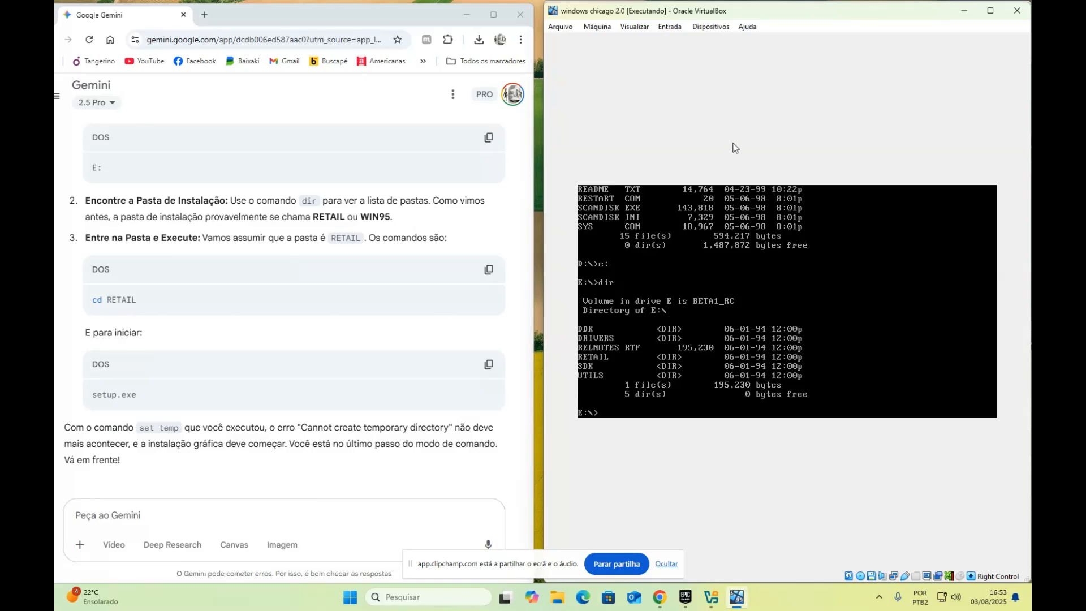
{"action": "type", "text": "cd retail"}
{"action": "key", "text": "Return"}
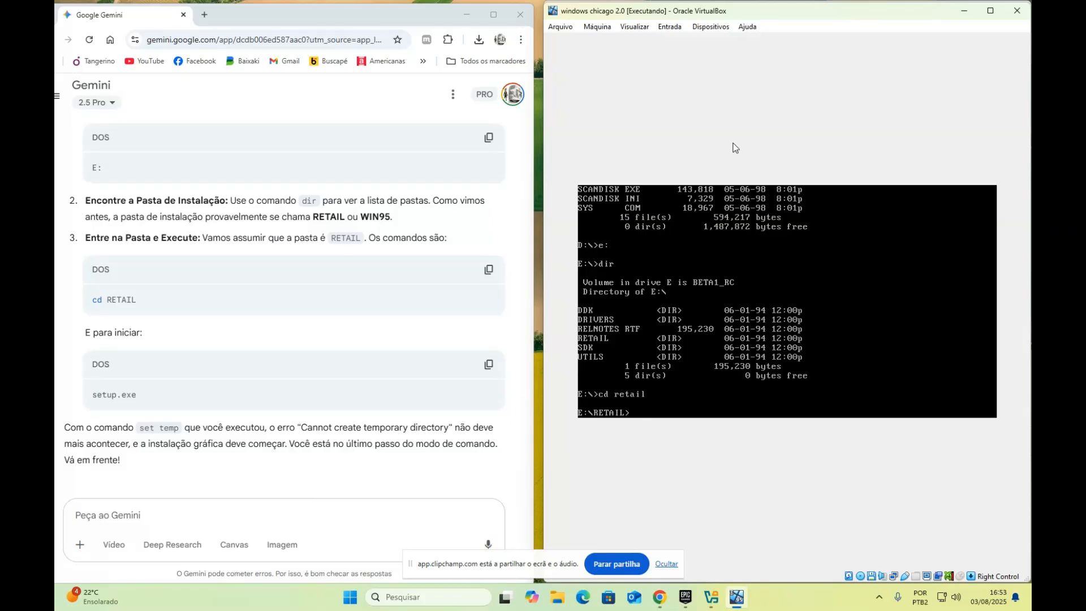
{"action": "type", "text": "setup.exe"}
{"action": "key", "text": "Return"}
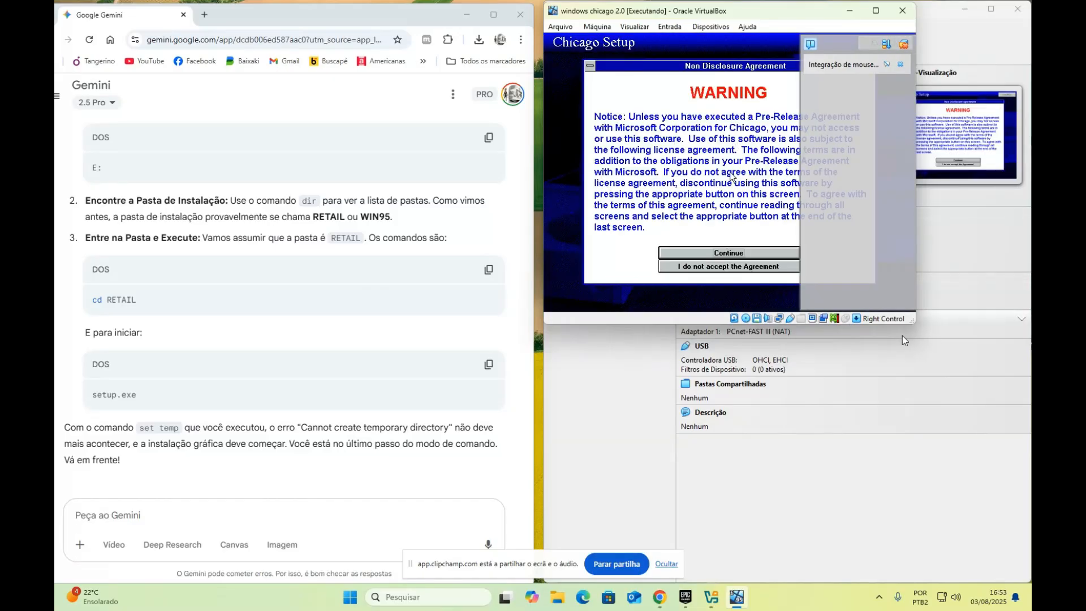
Enlarge the VM window, close the mouse integration notice, and let the VM capture the mouse
{"action": "left_click_drag", "start_coordinate": [914, 323], "coordinate": [1025, 579]}
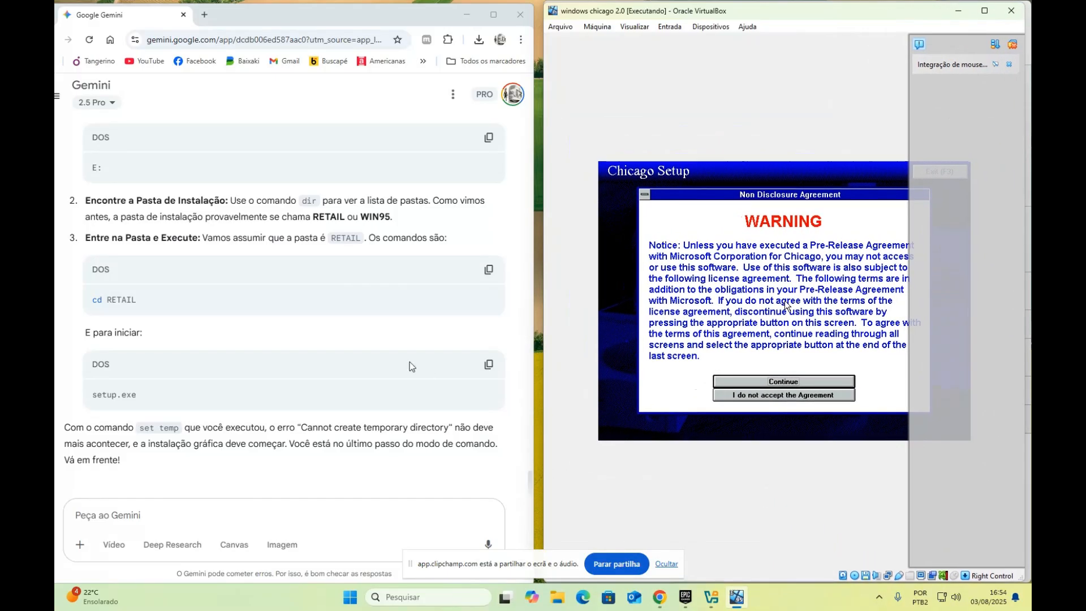
{"action": "left_click", "coordinate": [1009, 64]}
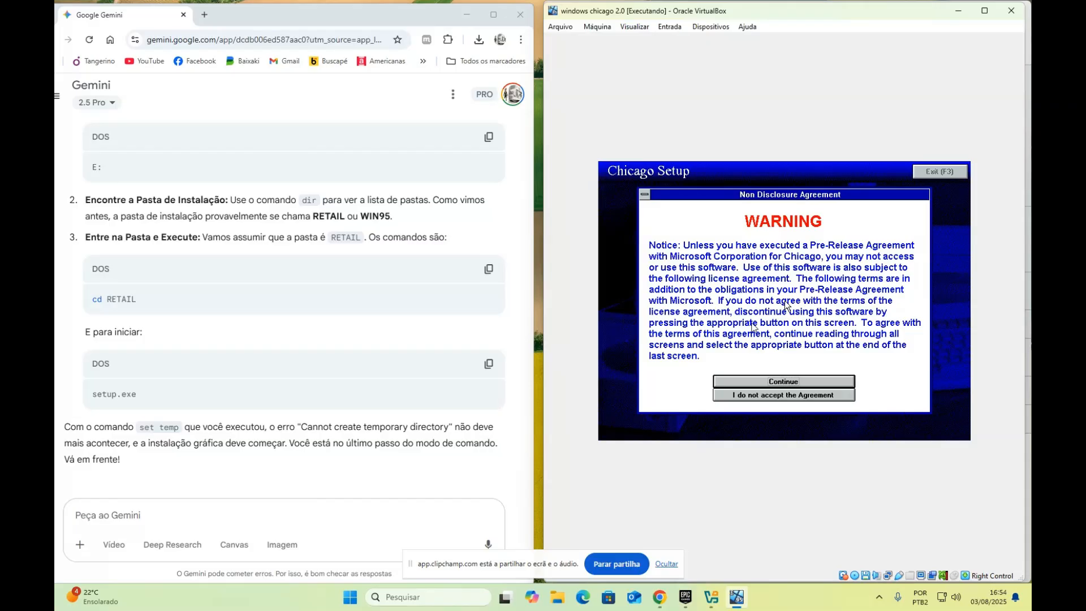
{"action": "left_click", "coordinate": [788, 319]}
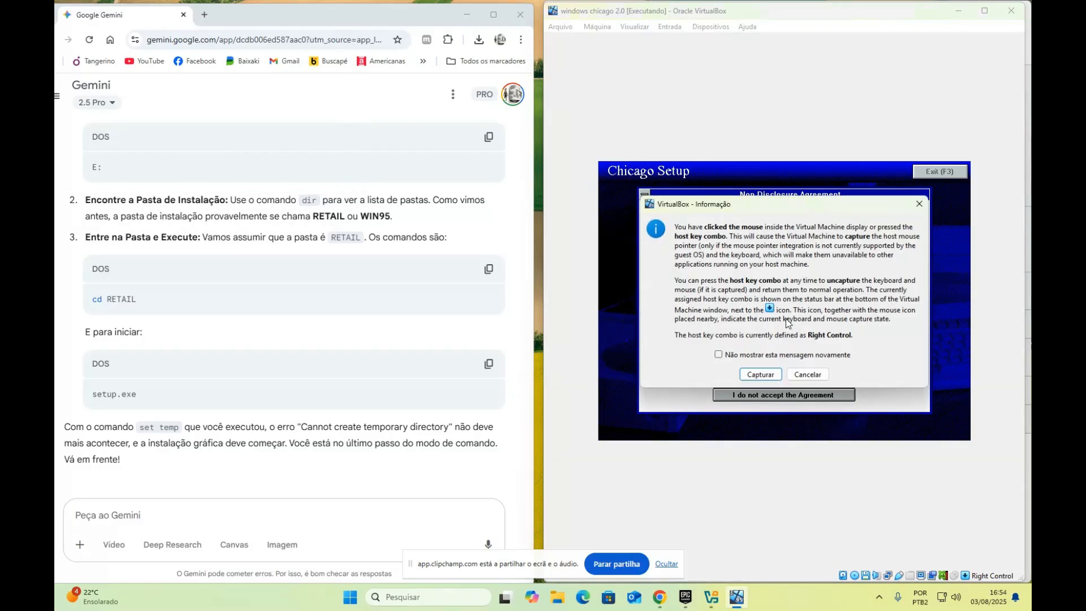
{"action": "left_click", "coordinate": [760, 378]}
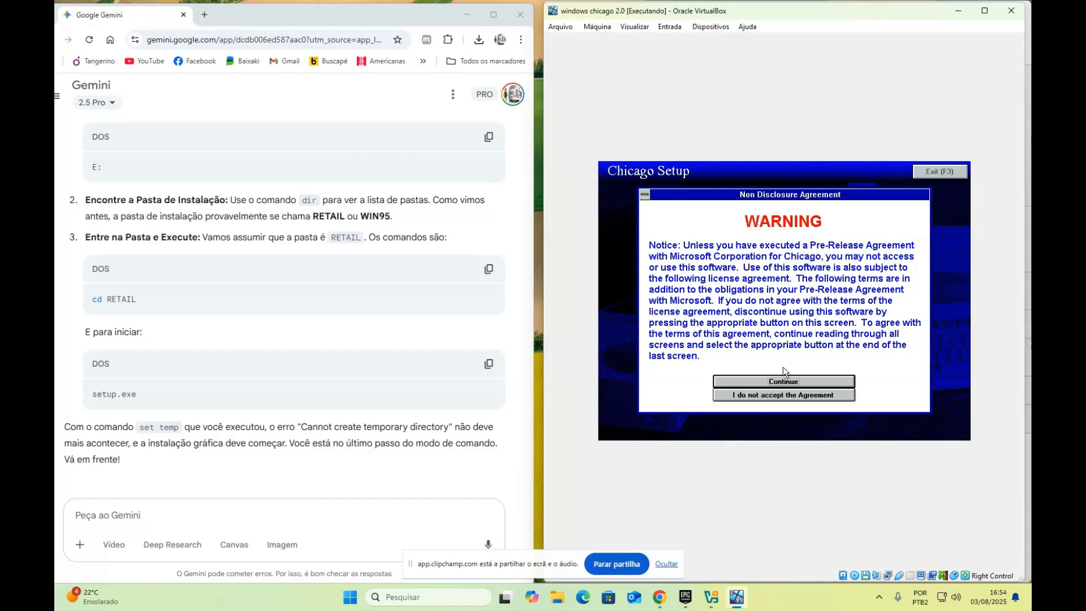
Continue past the NDA warning, page through the license agreement, and accept it
{"action": "left_click", "coordinate": [779, 381]}
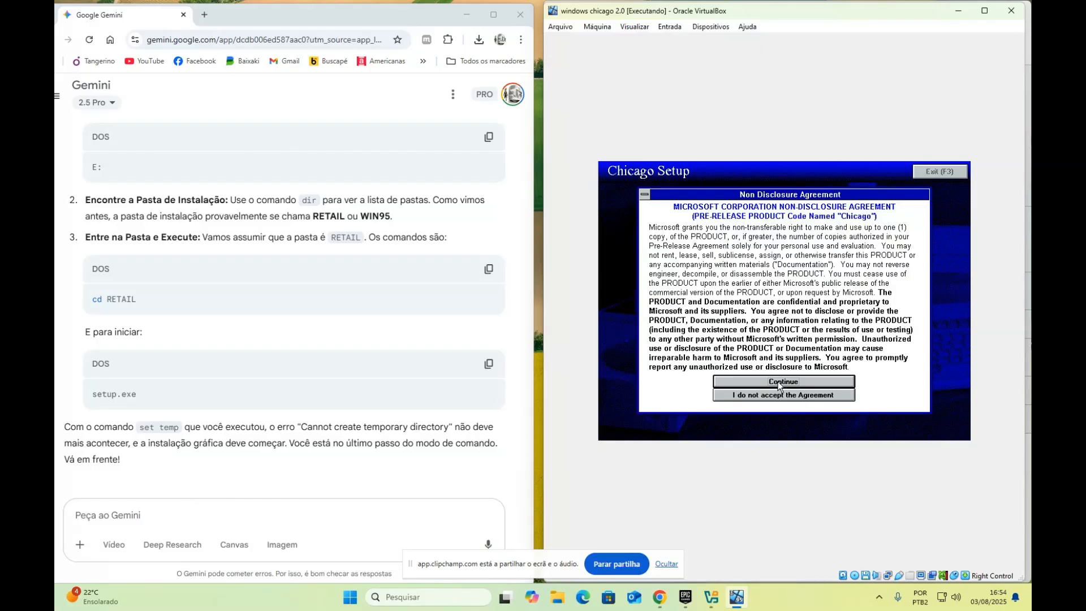
{"action": "left_click", "coordinate": [778, 381]}
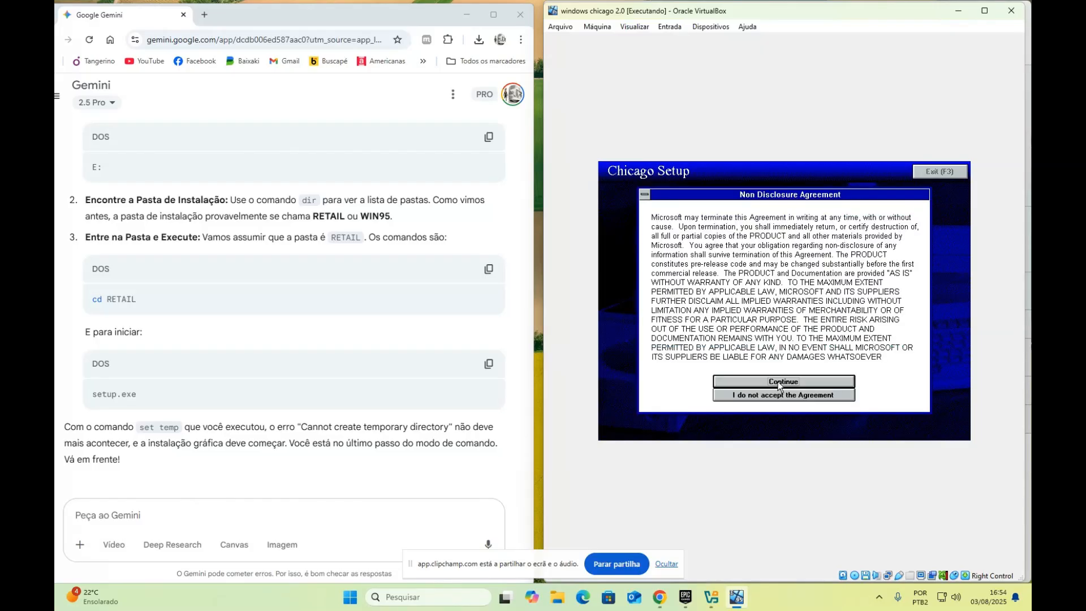
{"action": "left_click", "coordinate": [778, 381]}
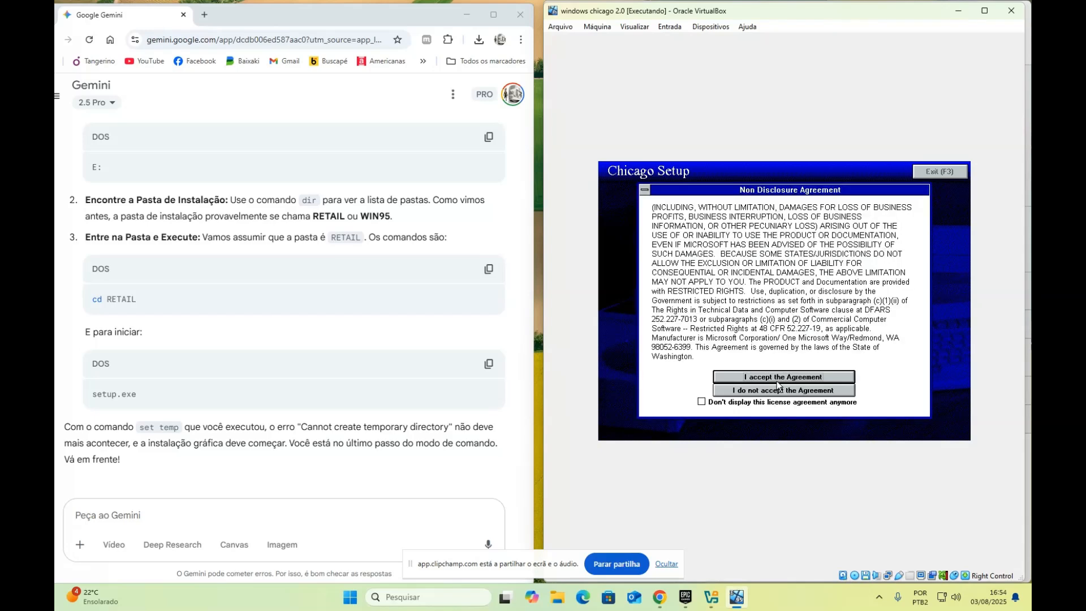
{"action": "left_click", "coordinate": [784, 376]}
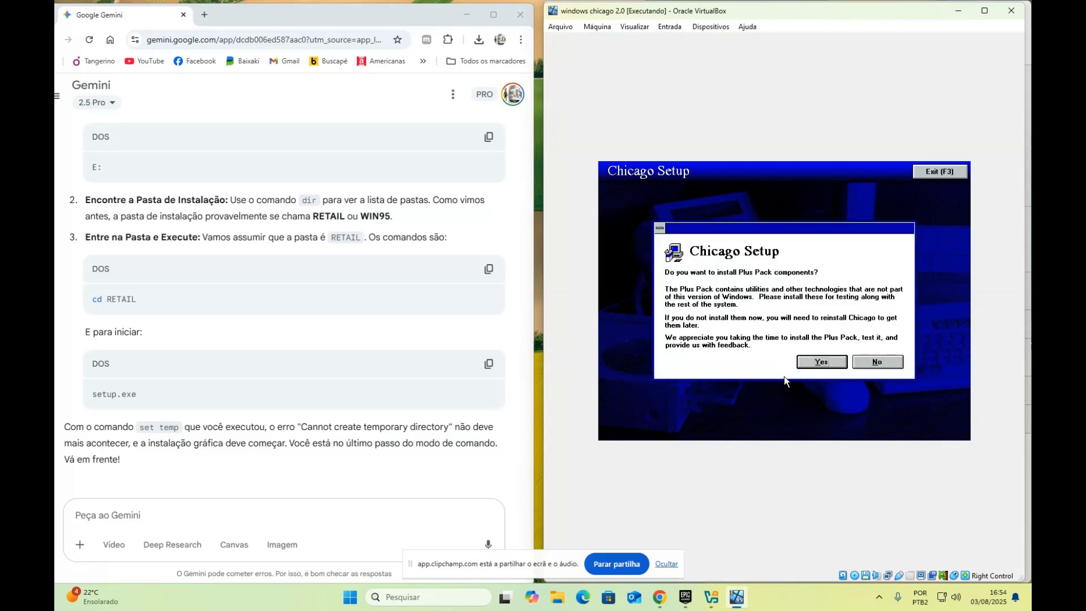
Answer the Plus Pack components question, then bring the Gemini browser window back into view
{"action": "left_click", "coordinate": [822, 362]}
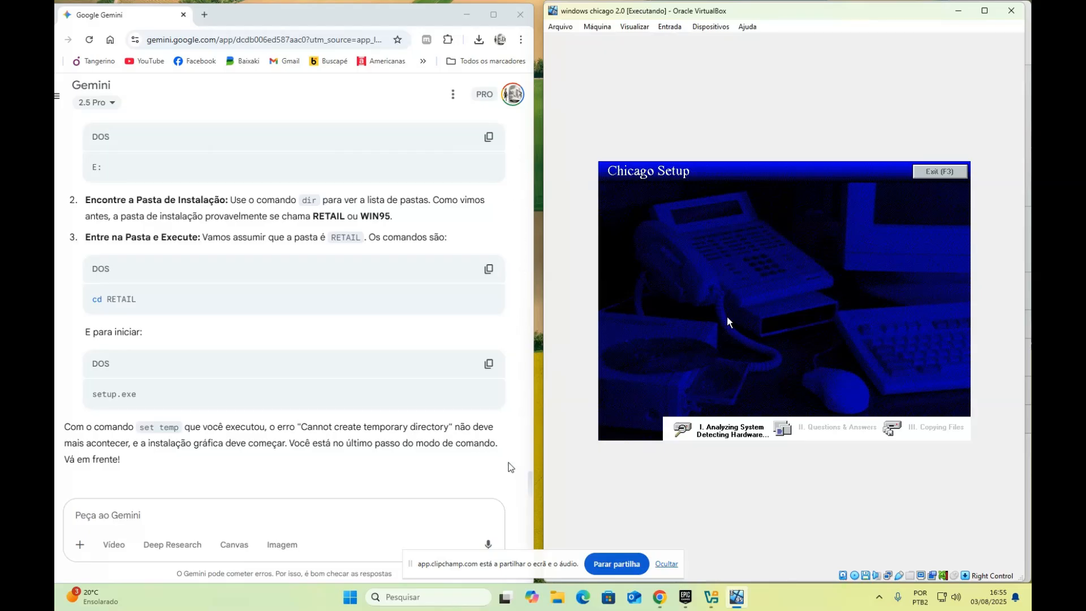
{"action": "left_click", "coordinate": [519, 461]}
{"action": "scroll", "coordinate": [276, 334], "scroll_direction": "up", "scroll_amount": 1}
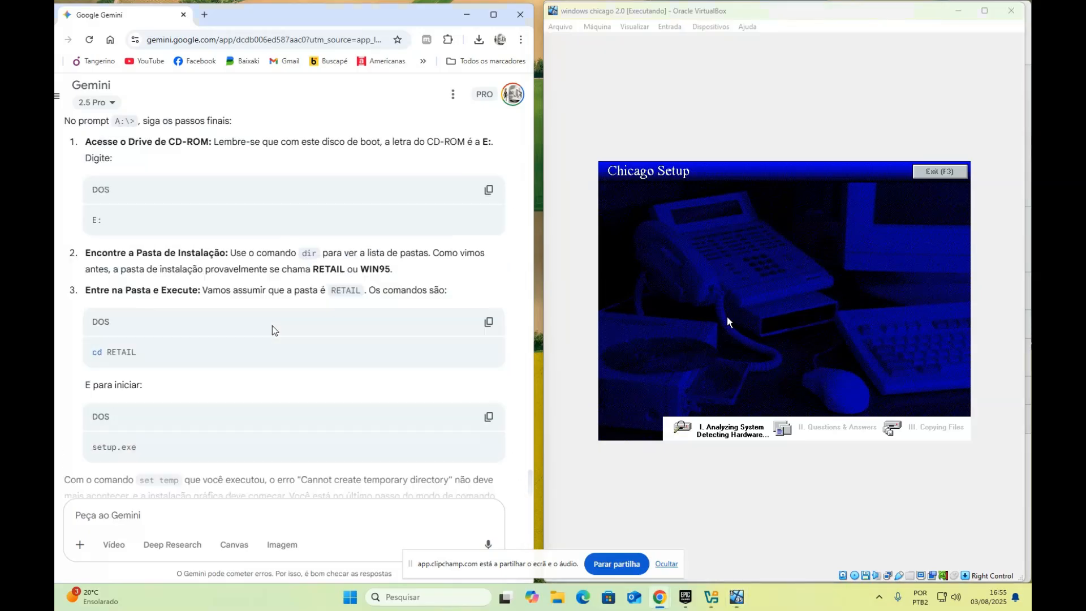
{"action": "scroll", "coordinate": [283, 319], "scroll_direction": "down", "scroll_amount": 1}
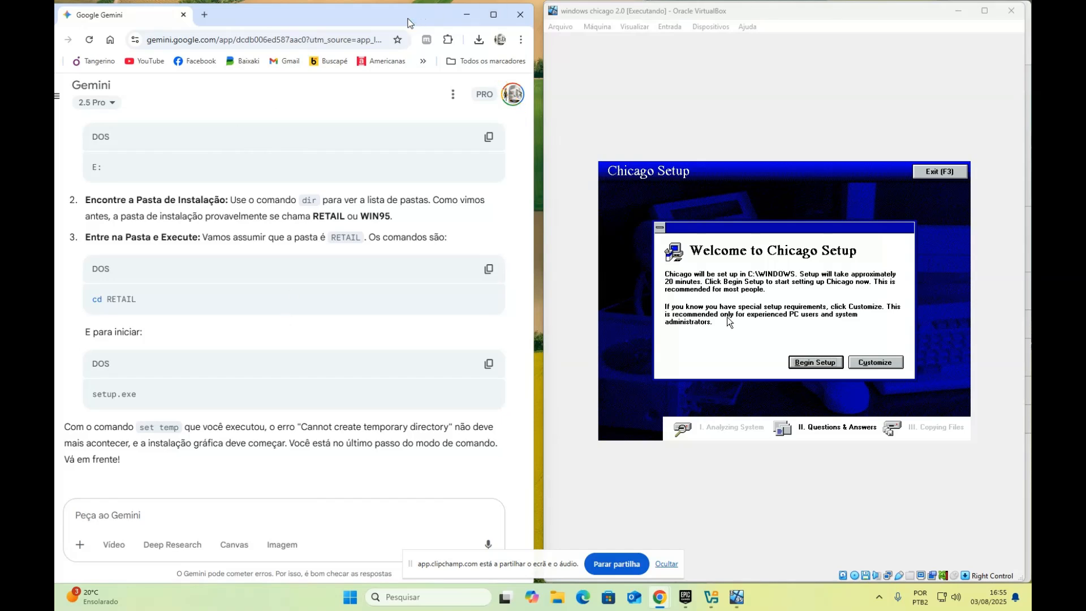
Send Gemini a snip of the Chicago Setup welcome screen with the question 'e agora?'
{"action": "key", "text": "super+shift+s"}
{"action": "left_click_drag", "start_coordinate": [589, 145], "coordinate": [988, 468]}
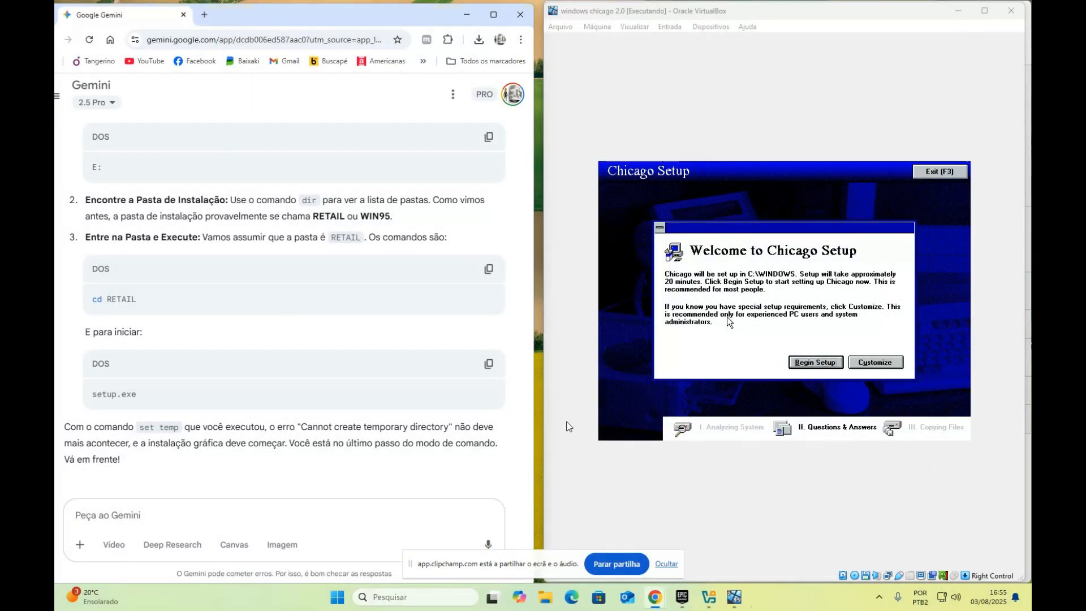
{"action": "left_click", "coordinate": [201, 512]}
{"action": "key", "text": "ctrl+v"}
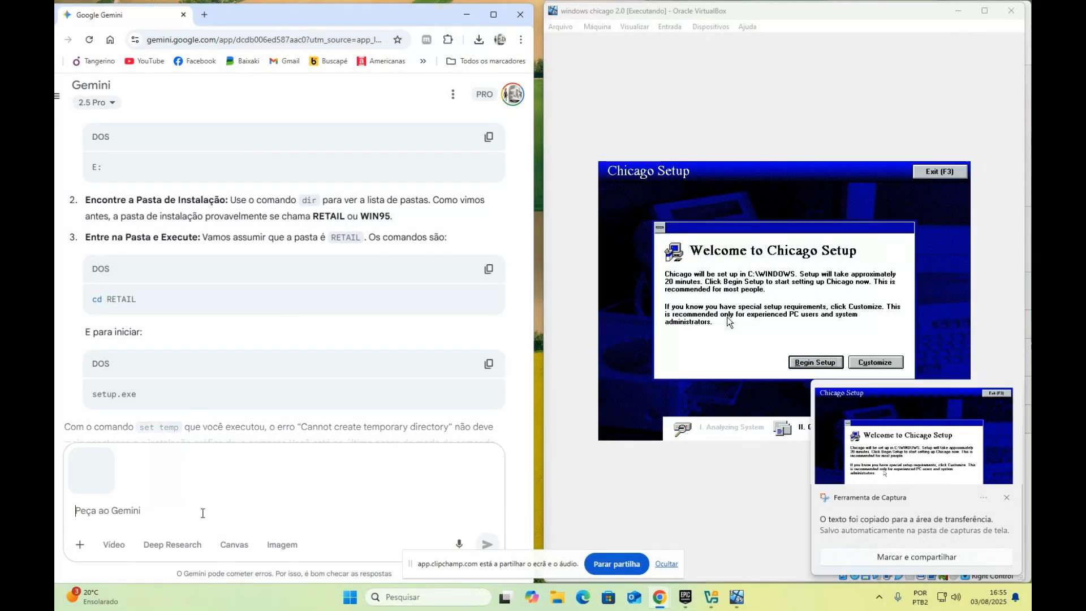
{"action": "type", "text": "e agor"}
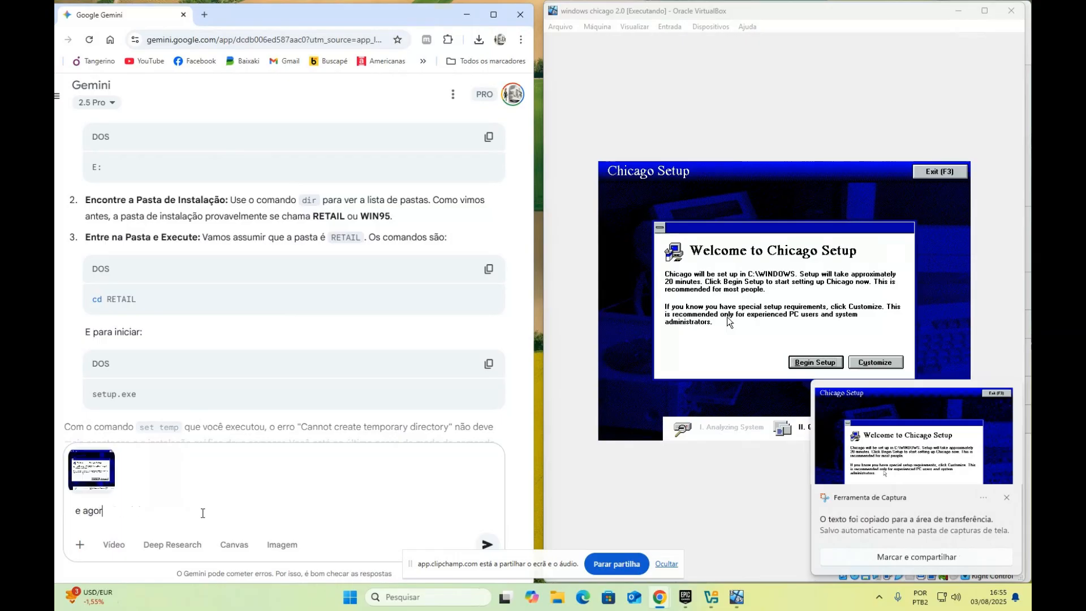
{"action": "type", "text": "a?"}
{"action": "key", "text": "Return"}
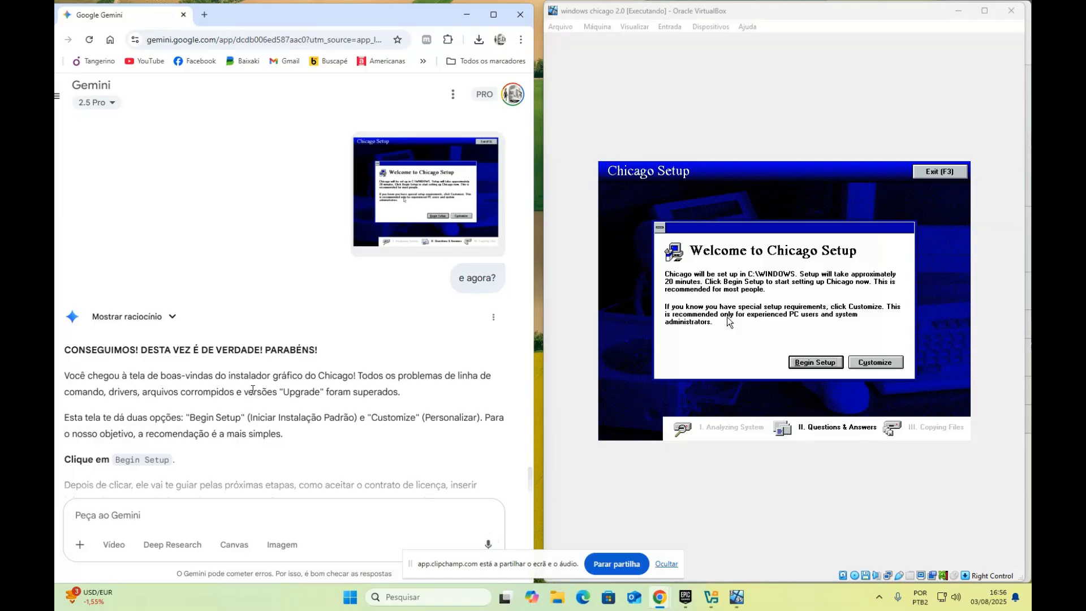
Read Gemini's Begin Setup recommendation and return focus to the VM display
{"action": "scroll", "coordinate": [253, 389], "scroll_direction": "down", "scroll_amount": 3}
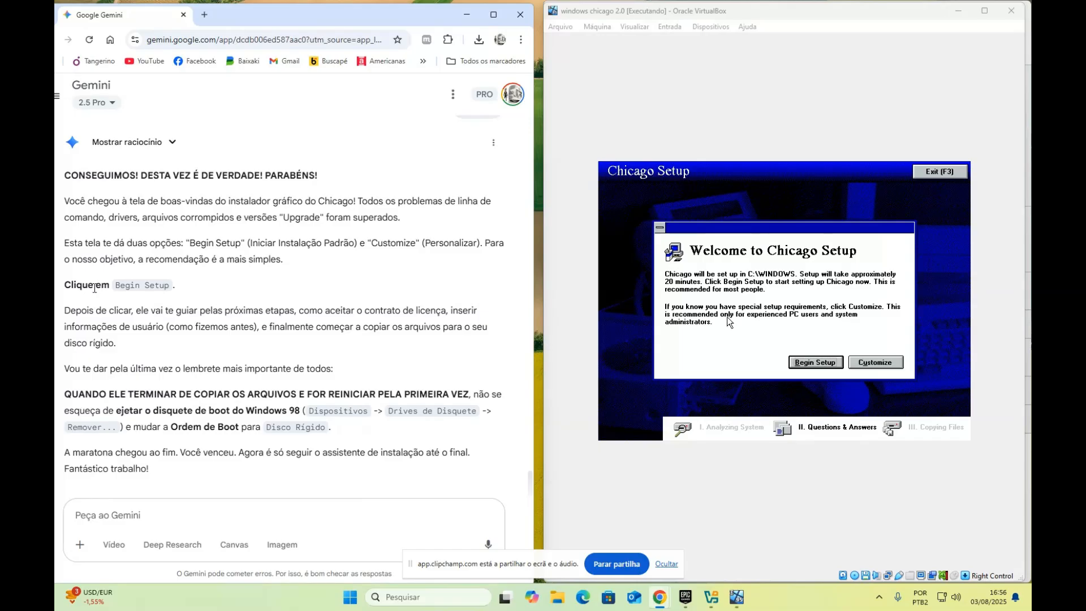
{"action": "left_click", "coordinate": [774, 367]}
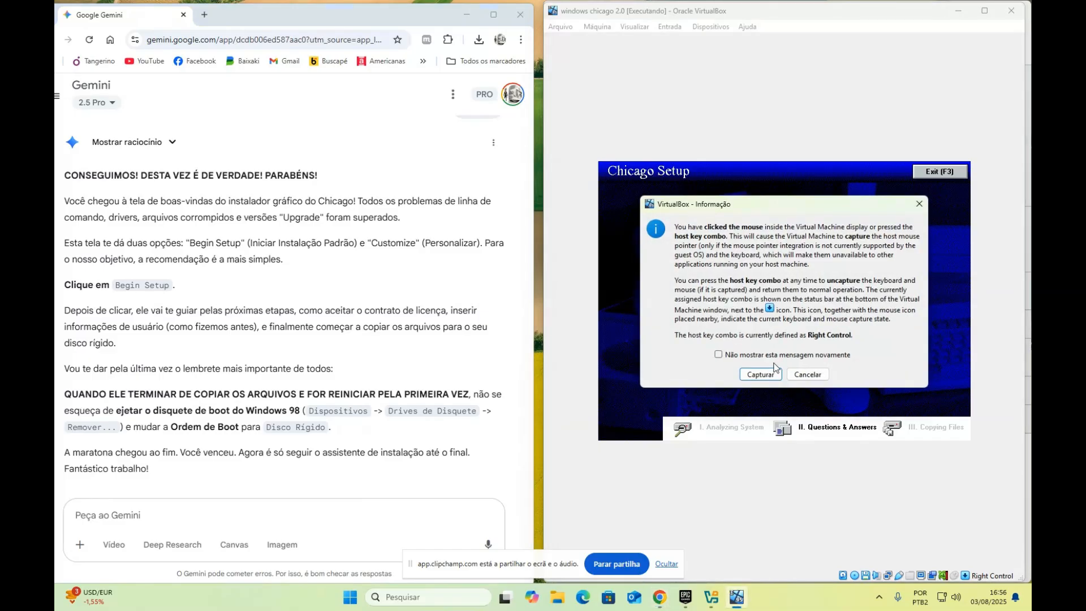
{"action": "left_click", "coordinate": [757, 375]}
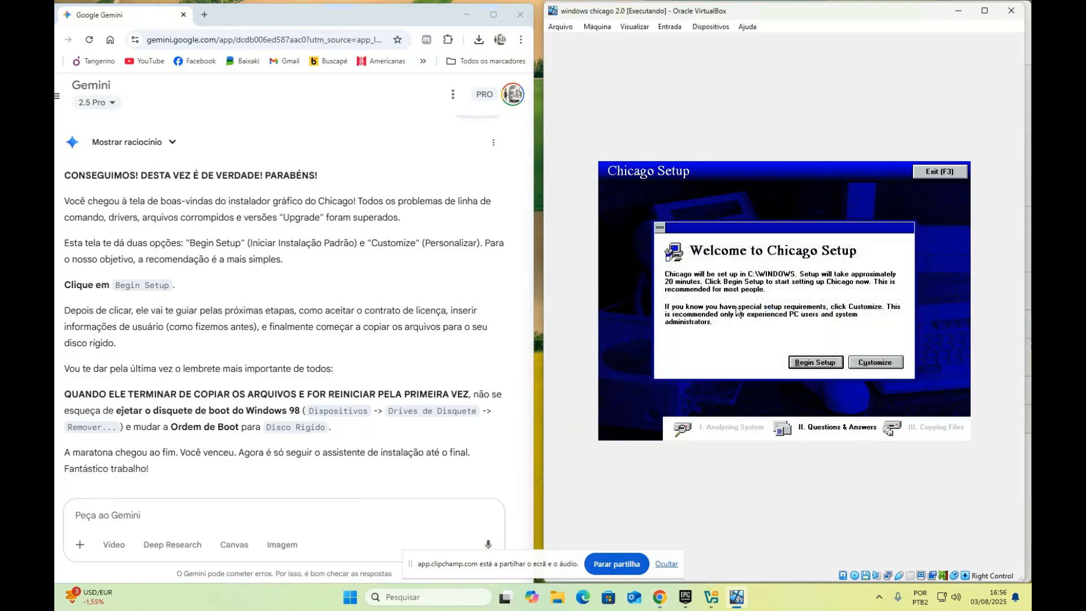
Choose Begin Setup in the Chicago welcome dialog and minimize the Gemini browser
{"action": "left_click", "coordinate": [824, 365]}
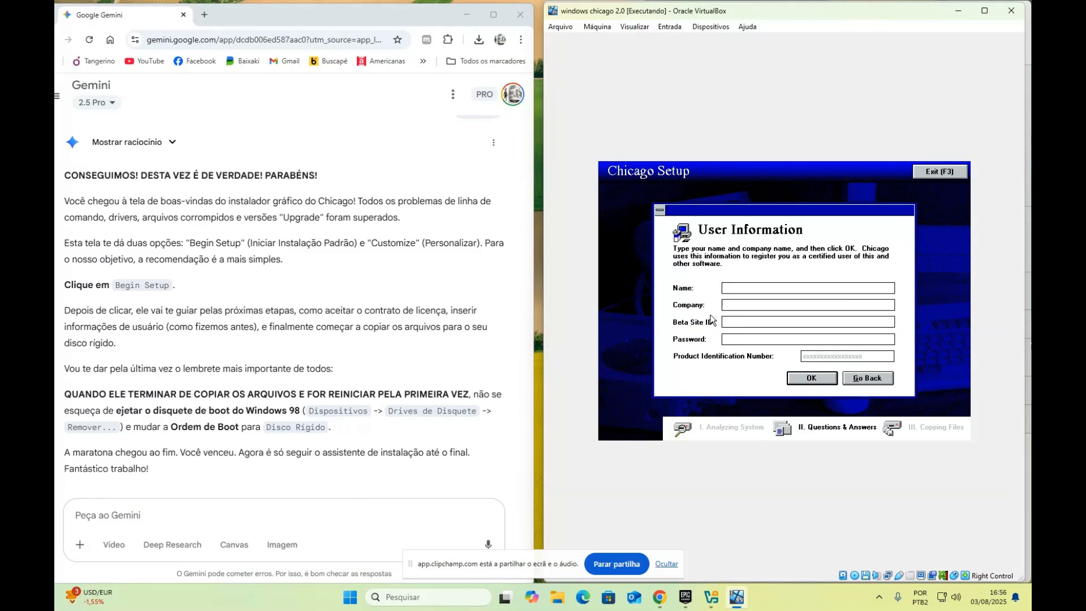
{"action": "scroll", "coordinate": [120, 311], "scroll_direction": "down", "scroll_amount": 1}
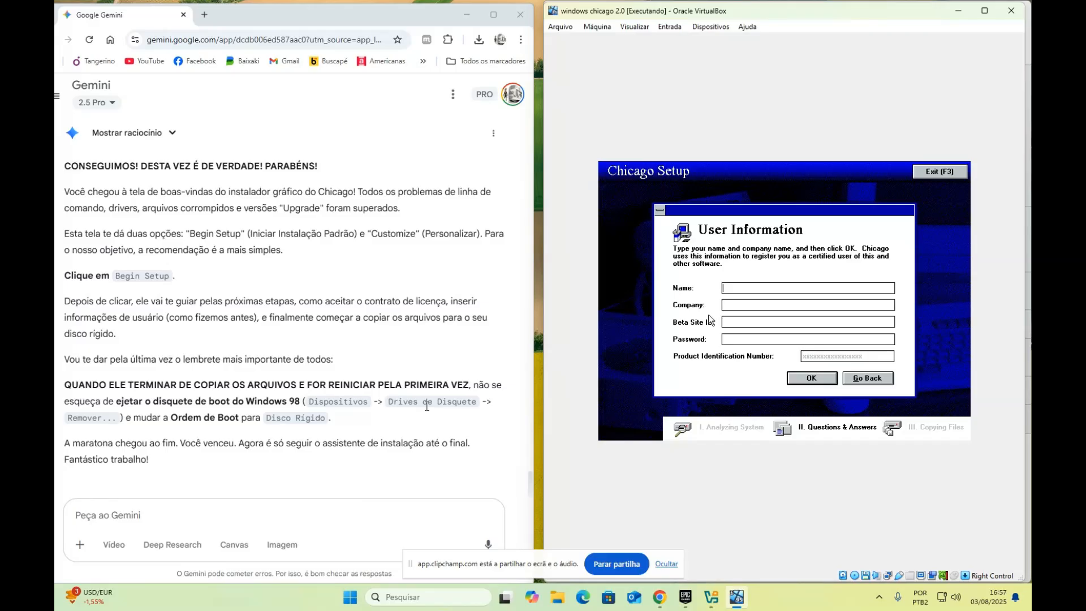
{"action": "left_click", "coordinate": [457, 22]}
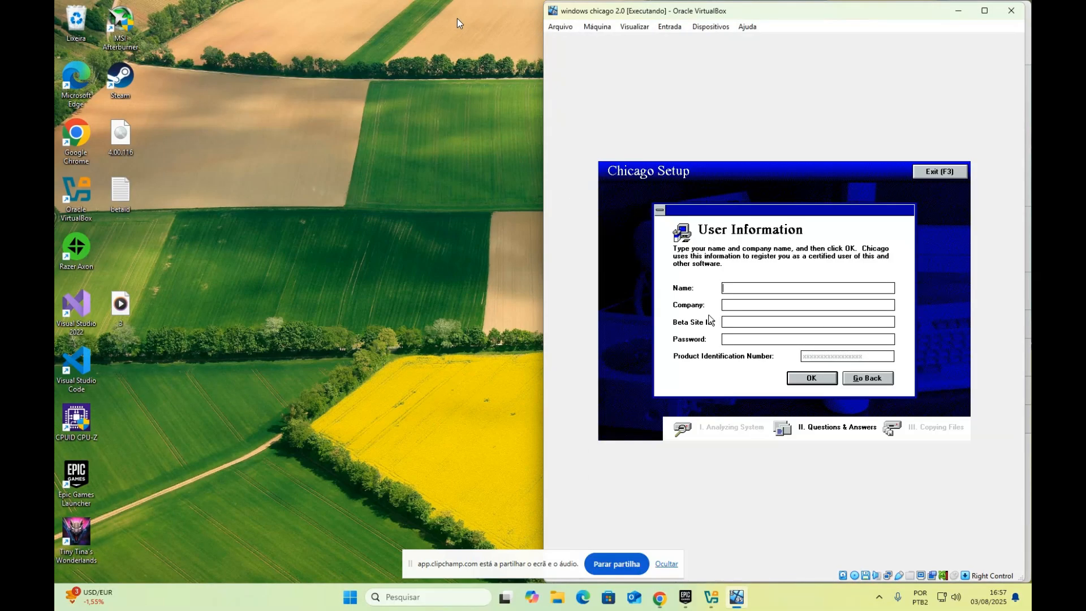
{"action": "left_click", "coordinate": [307, 149]}
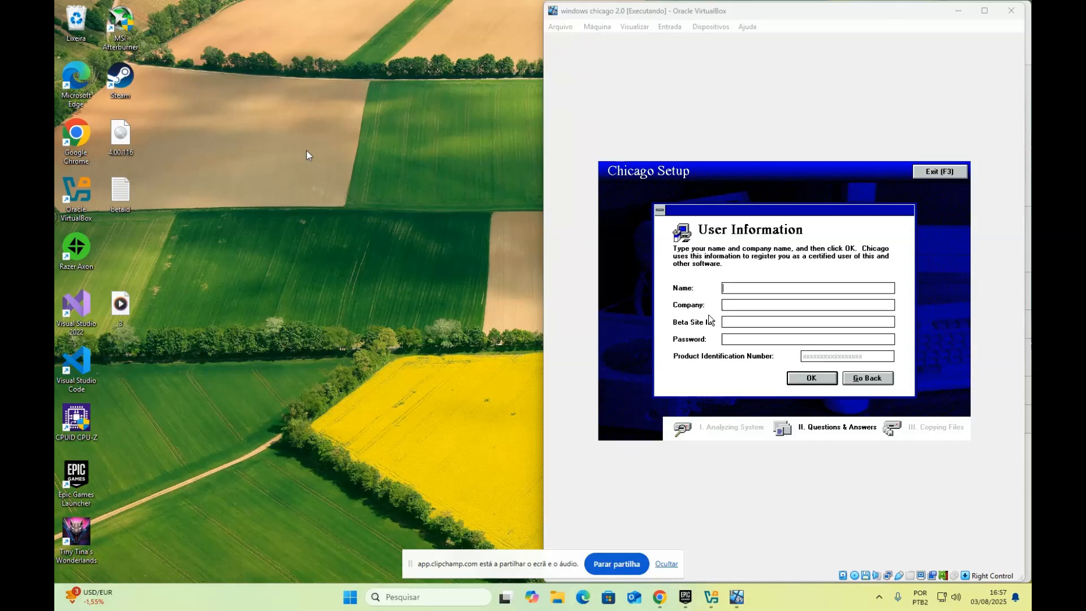
Open the betaid.txt note from the desktop and capture input into the VM
{"action": "double_click", "coordinate": [131, 200]}
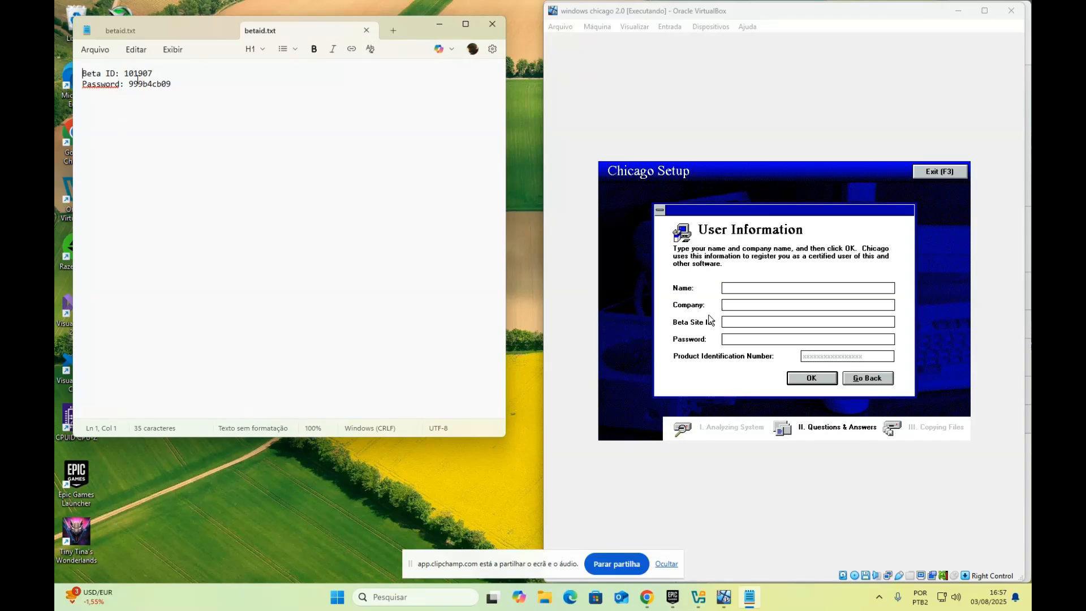
{"action": "left_click", "coordinate": [741, 295]}
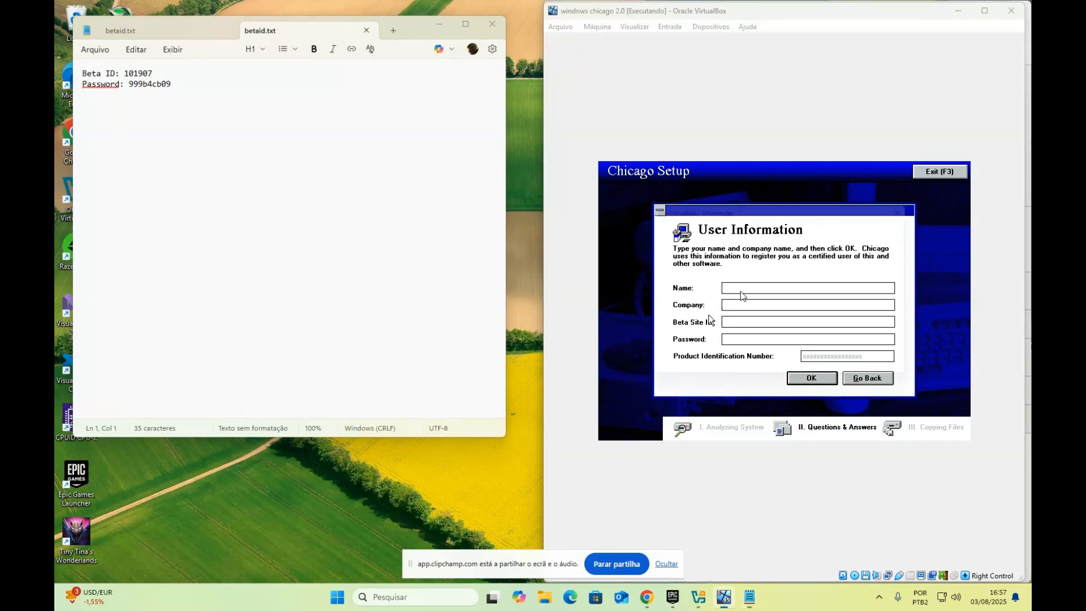
{"action": "left_click", "coordinate": [762, 378]}
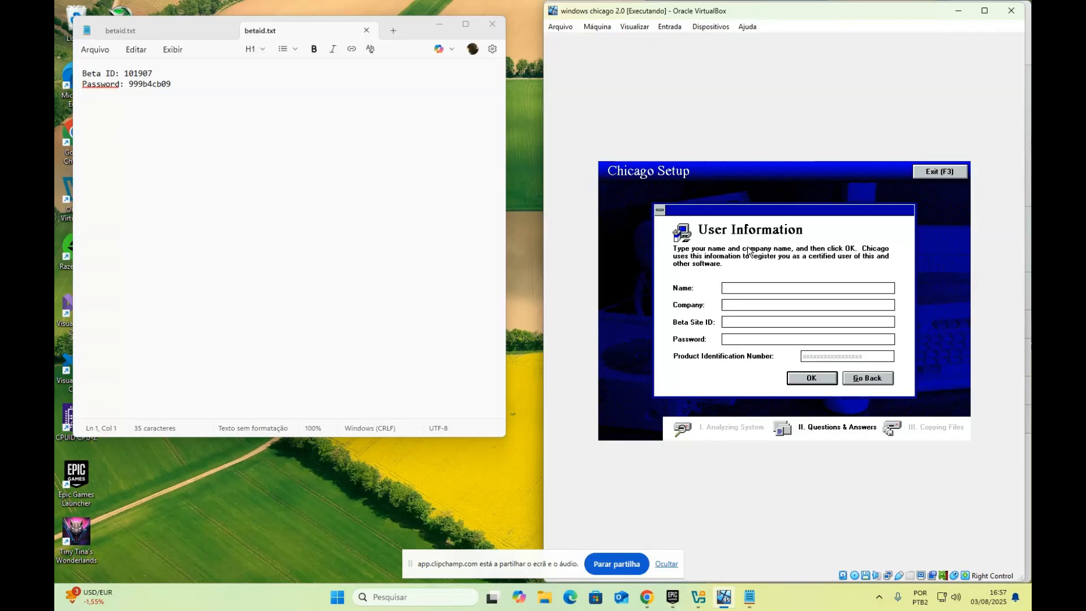
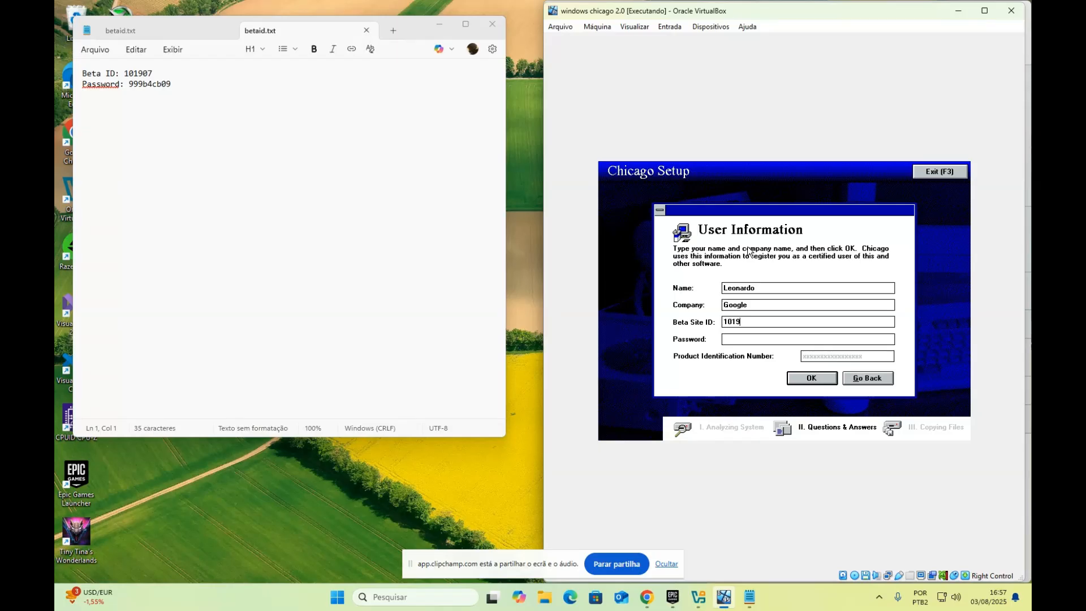
Enter the name, company, beta site ID and password from the note into User Information and submit
{"action": "key", "text": "Tab"}
{"action": "left_click", "coordinate": [810, 381]}
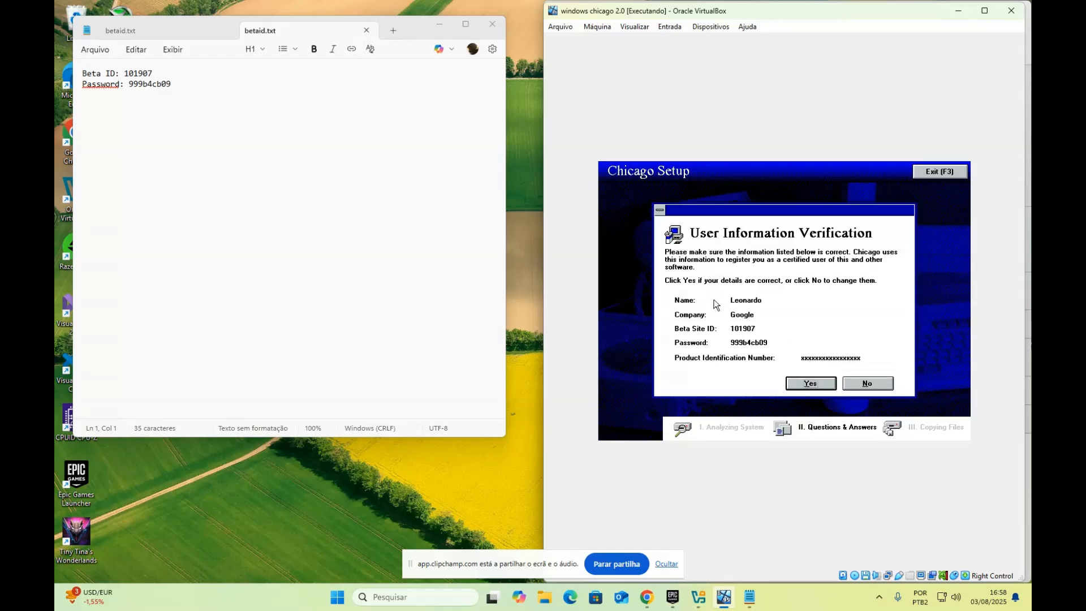
Confirm the user details, skip the startup disk, close the betaid.txt note, and maximize the VM window
{"action": "left_click", "coordinate": [808, 381]}
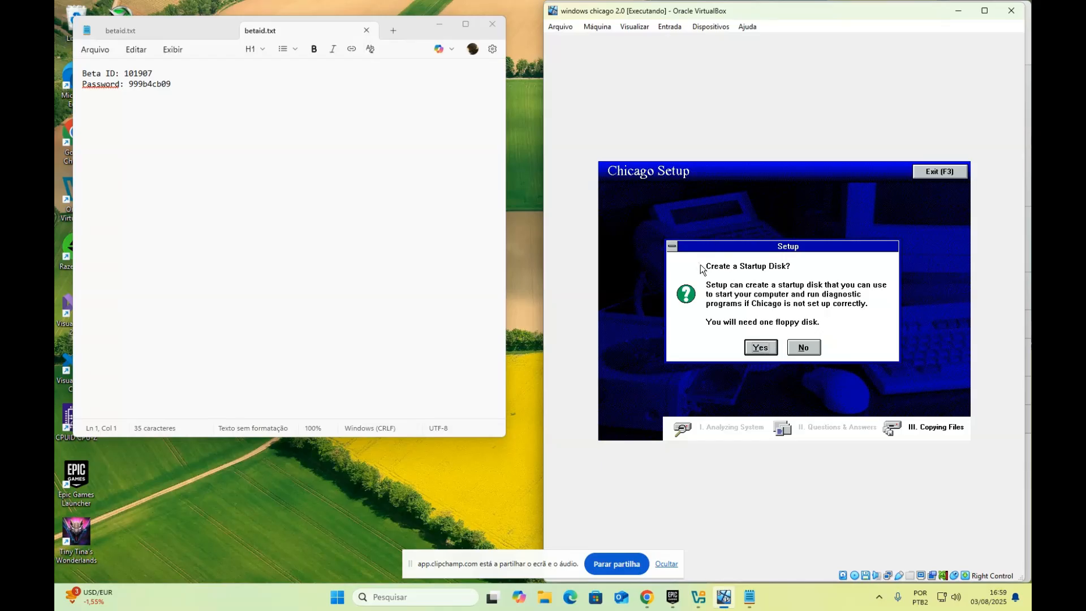
{"action": "left_click", "coordinate": [799, 348]}
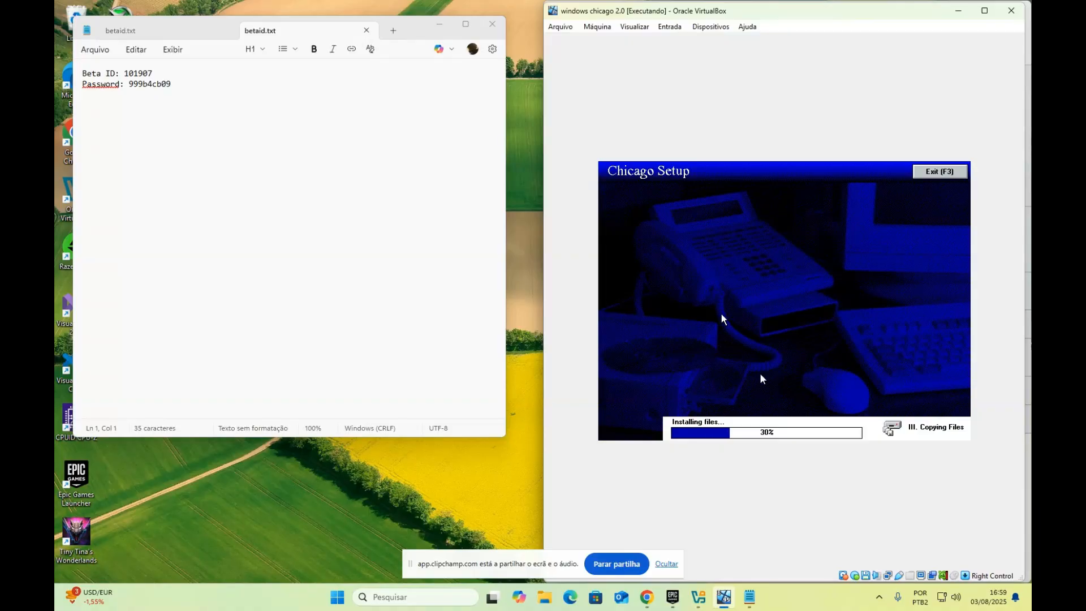
{"action": "left_click", "coordinate": [492, 24]}
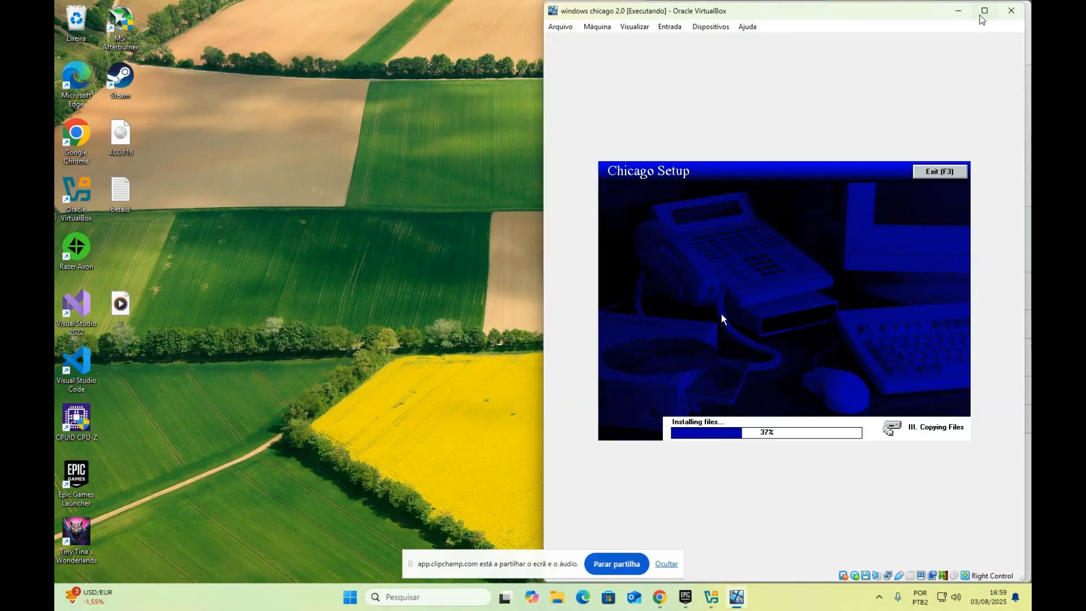
{"action": "left_click", "coordinate": [984, 10]}
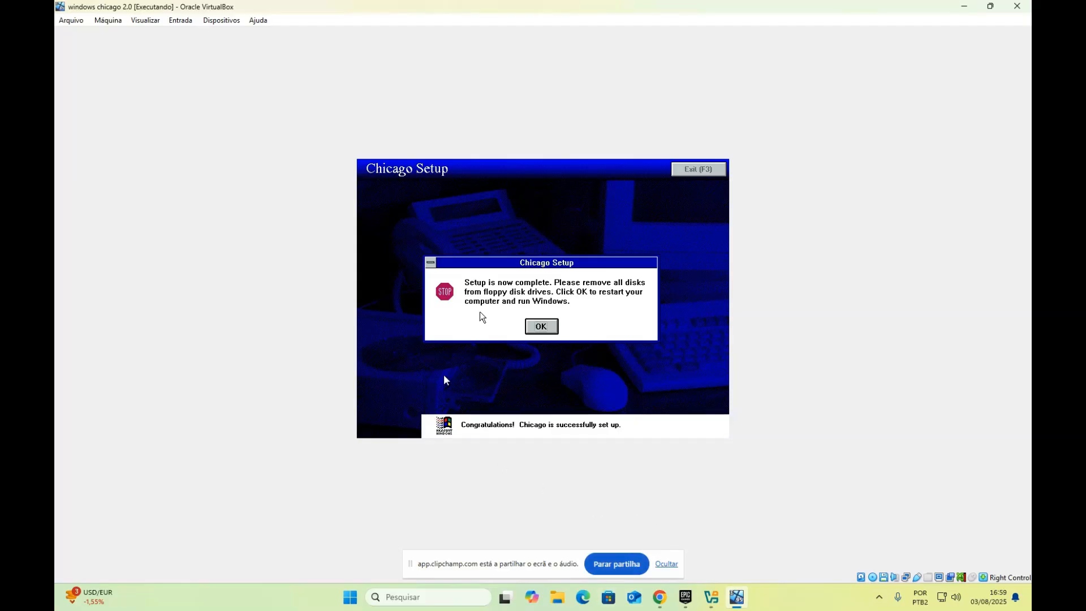
Restart the VM from the Setup complete dialog and halt the Windows 98 Startup Menu countdown
{"action": "left_click", "coordinate": [541, 345]}
{"action": "left_click", "coordinate": [519, 371]}
{"action": "left_click", "coordinate": [540, 326]}
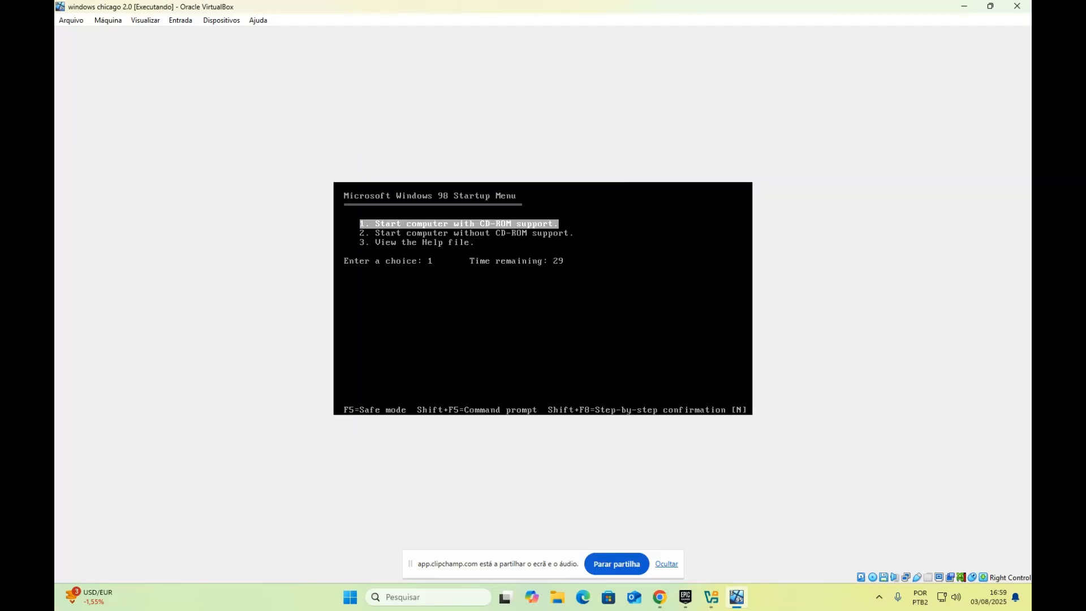
{"action": "key", "text": "Return"}
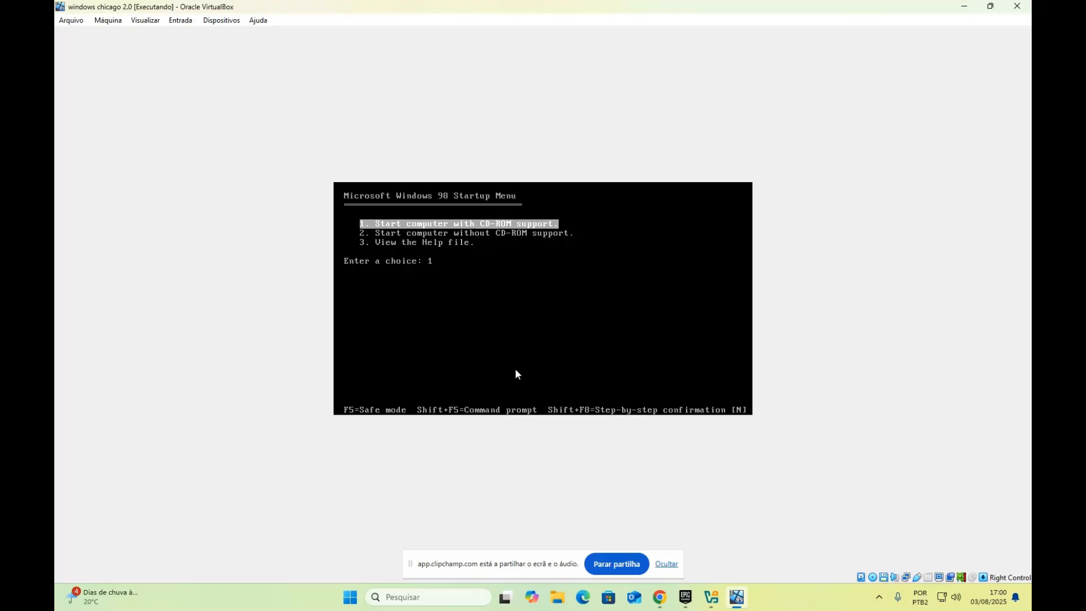
Eject the Windows98_SE.img boot floppy and the CD image from the VM's drives
{"action": "right_click", "coordinate": [884, 578]}
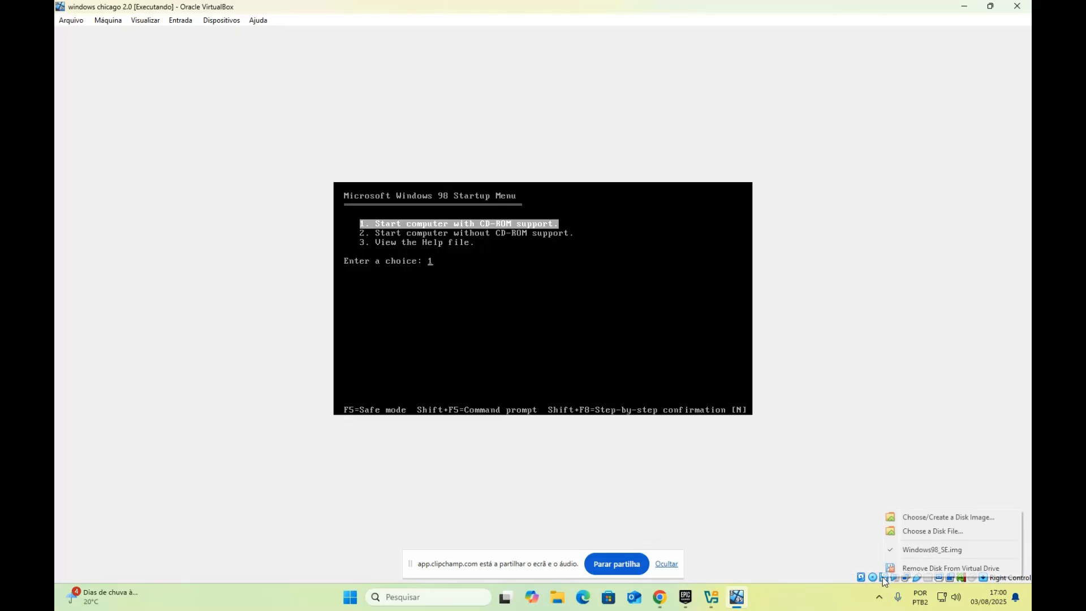
{"action": "left_click", "coordinate": [906, 552]}
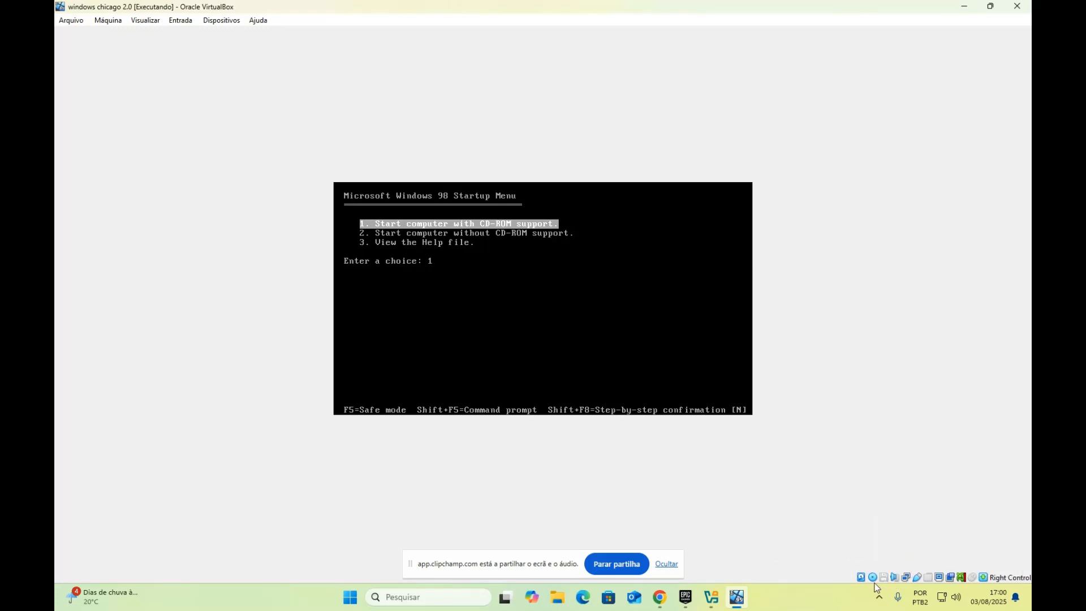
{"action": "right_click", "coordinate": [873, 577]}
{"action": "left_click", "coordinate": [894, 561]}
Reset the virtual machine, then dismiss the Guru Meditation crash by powering it off
{"action": "left_click", "coordinate": [107, 20]}
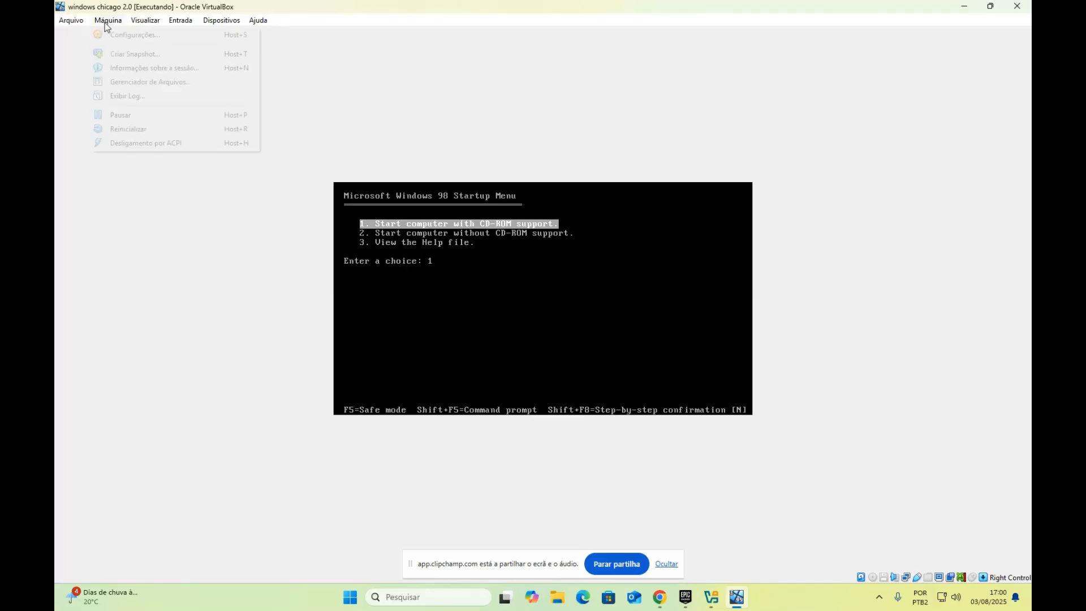
{"action": "left_click", "coordinate": [151, 131]}
{"action": "left_click", "coordinate": [511, 349]}
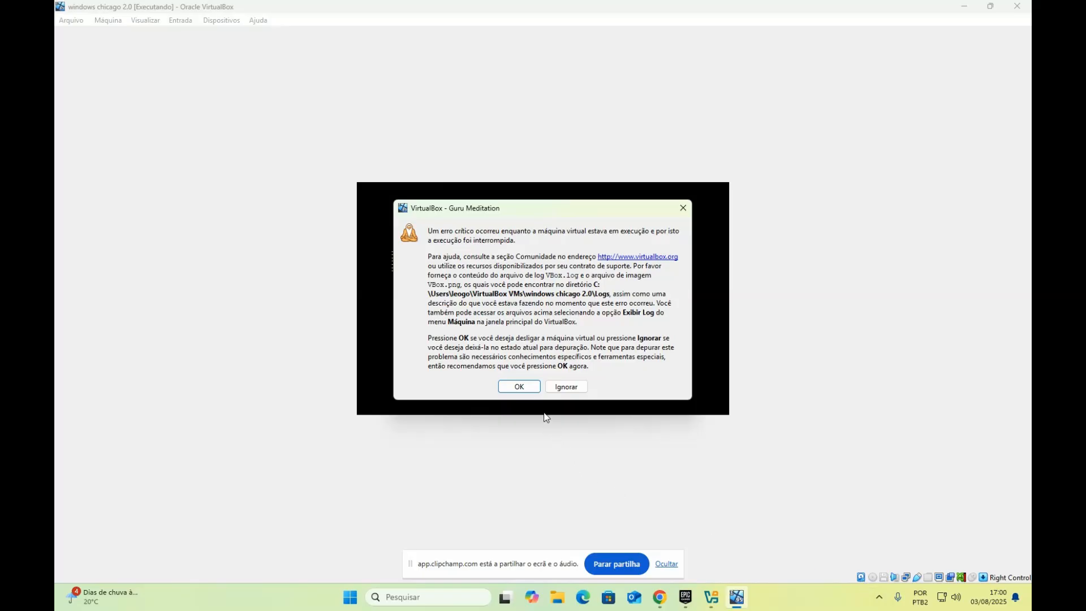
{"action": "left_click", "coordinate": [517, 388]}
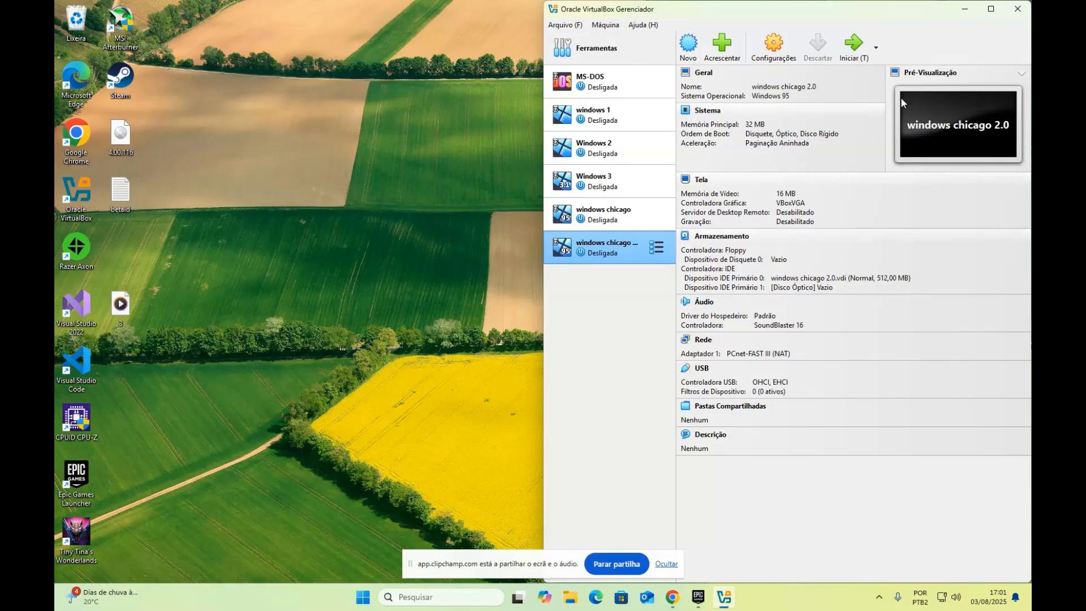
Start the windows chicago 2.0 virtual machine again from VirtualBox Manager
{"action": "left_click", "coordinate": [856, 47]}
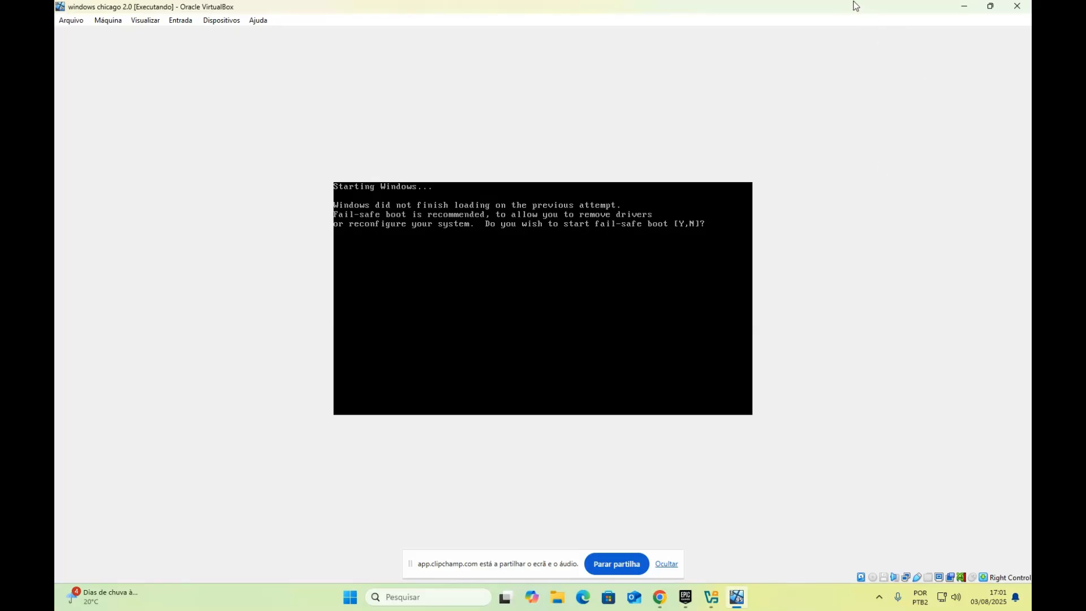
Shrink the VM window and snip a screenshot of its fail-safe boot prompt
{"action": "left_click", "coordinate": [991, 6]}
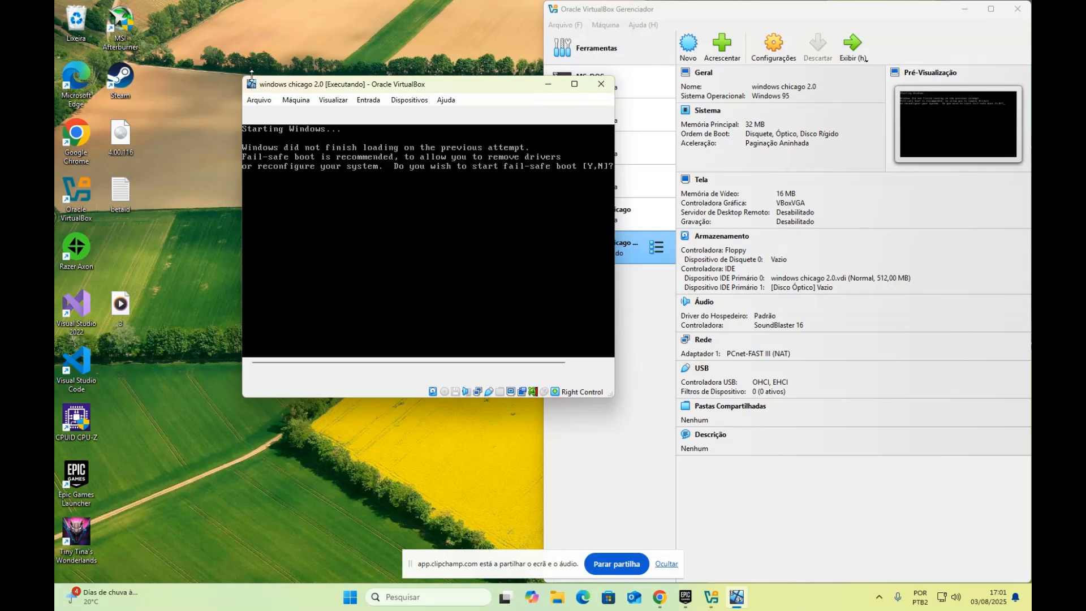
{"action": "left_click", "coordinate": [215, 113]}
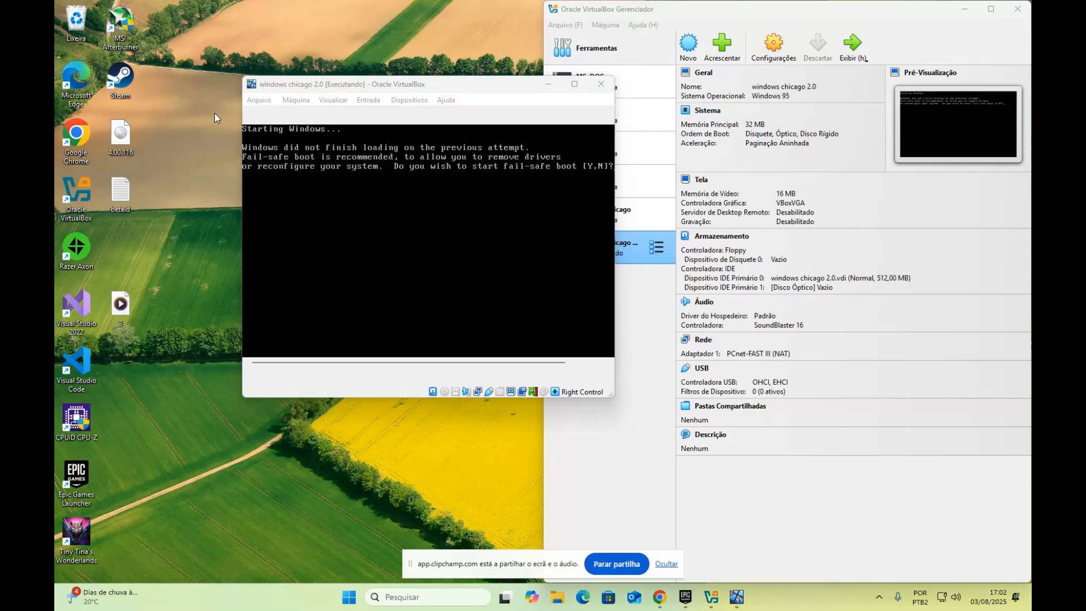
{"action": "key", "text": "super+shift+s"}
{"action": "left_click_drag", "start_coordinate": [245, 79], "coordinate": [616, 396]}
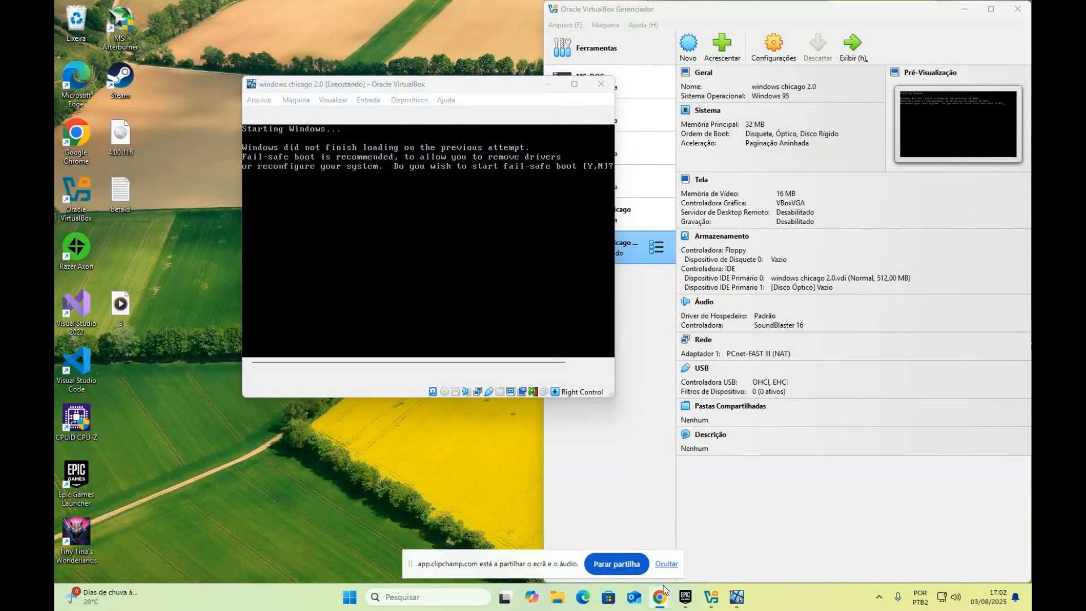
Paste the fail-safe boot screenshot into Gemini and send it with 'e agora?'
{"action": "mouse_move", "coordinate": [649, 595]}
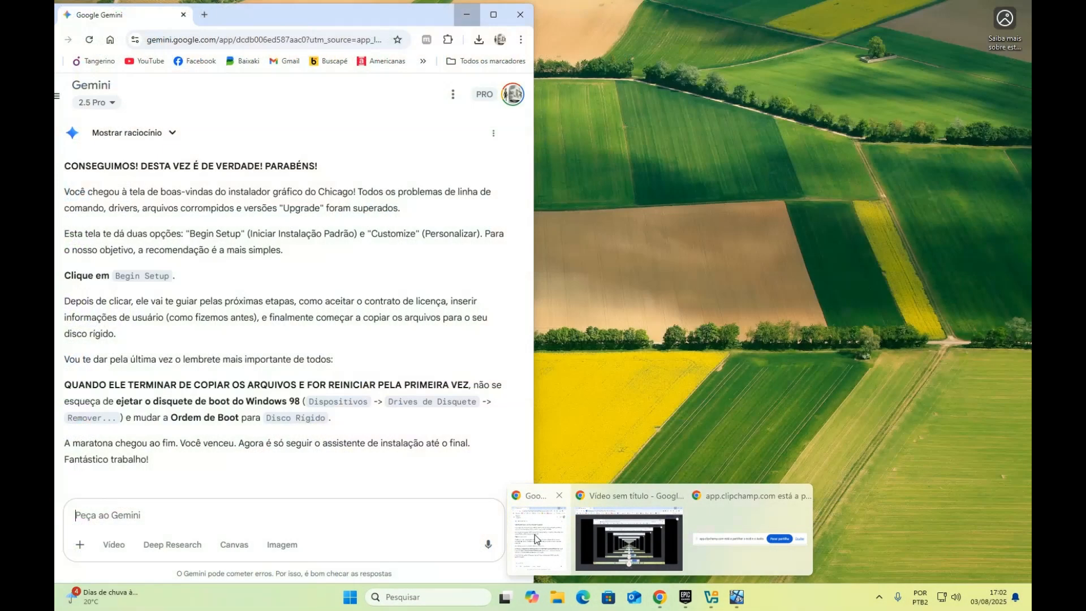
{"action": "left_click", "coordinate": [535, 534]}
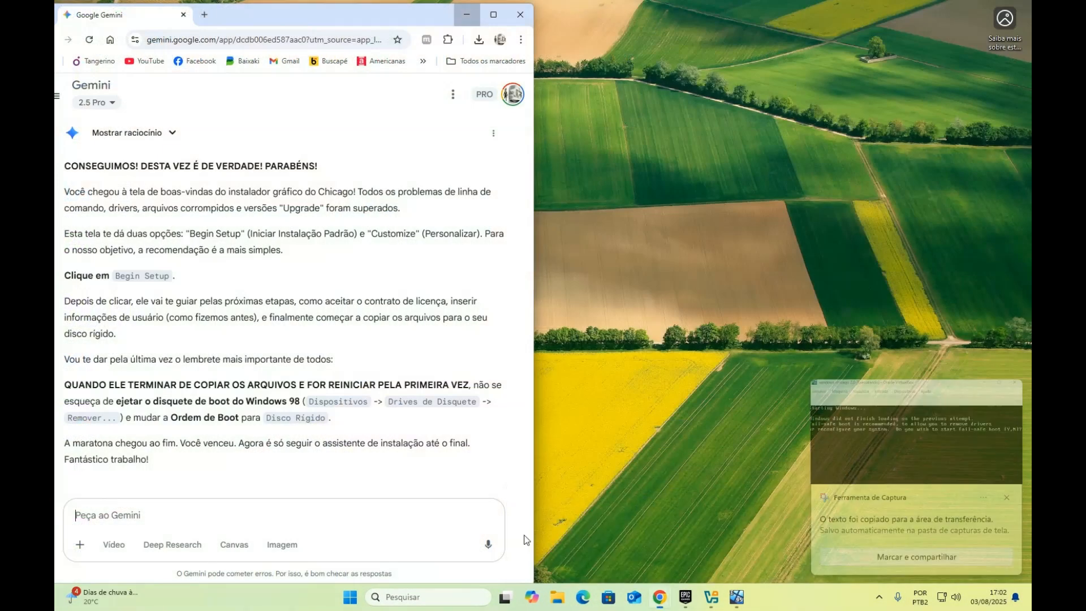
{"action": "key", "text": "ctrl+v"}
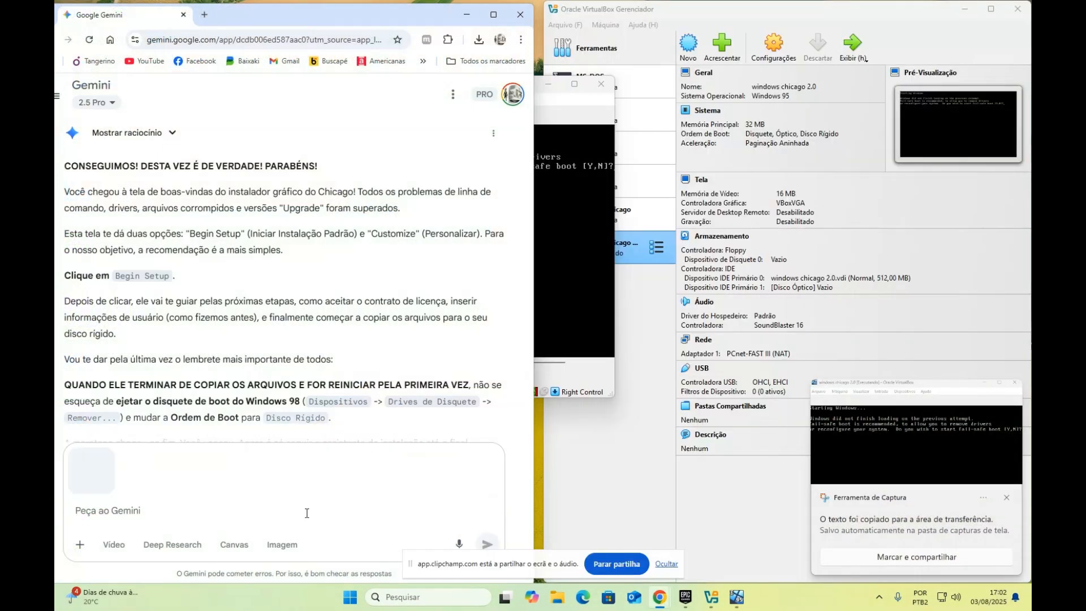
{"action": "type", "text": "e agora?"}
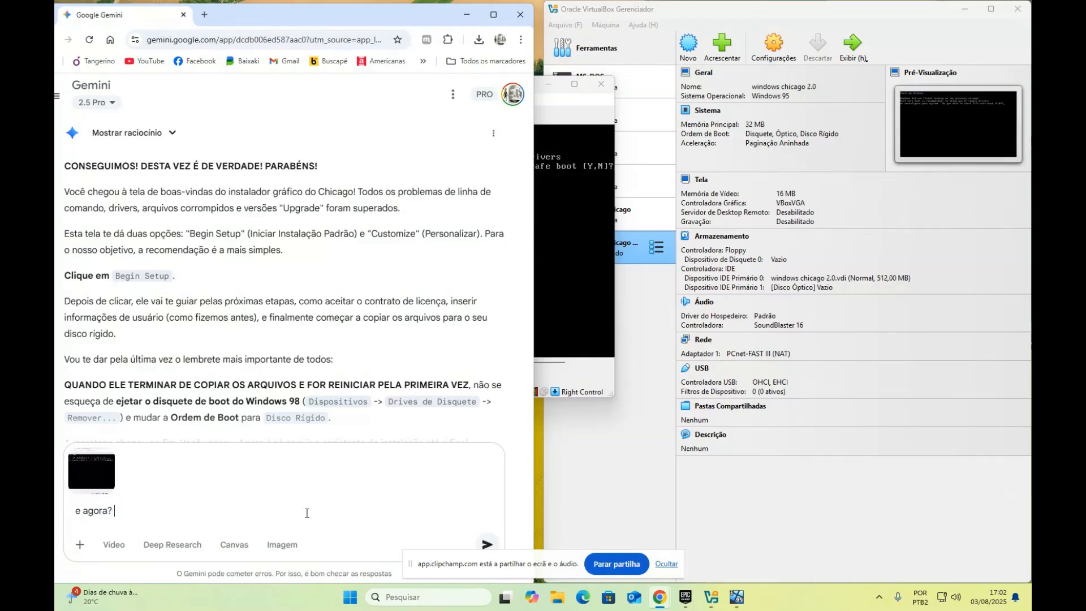
{"action": "key", "text": "Return"}
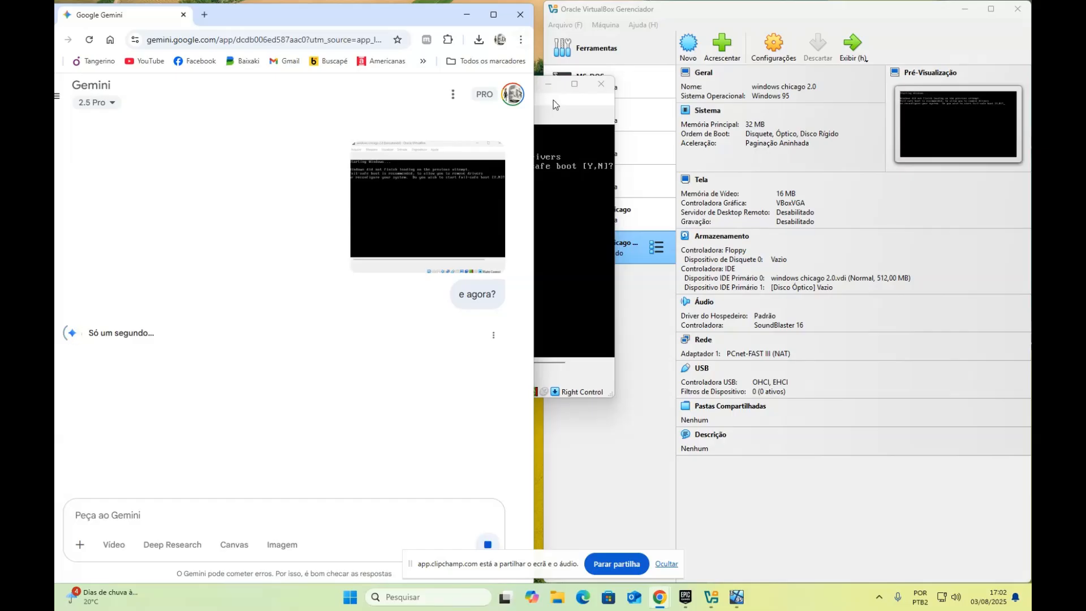
Move and enlarge the VM window at upper right, and snap Gemini to the left half
{"action": "left_click", "coordinate": [553, 100]}
{"action": "left_click_drag", "start_coordinate": [490, 90], "coordinate": [791, 20]}
{"action": "left_click_drag", "start_coordinate": [915, 326], "coordinate": [1030, 581]}
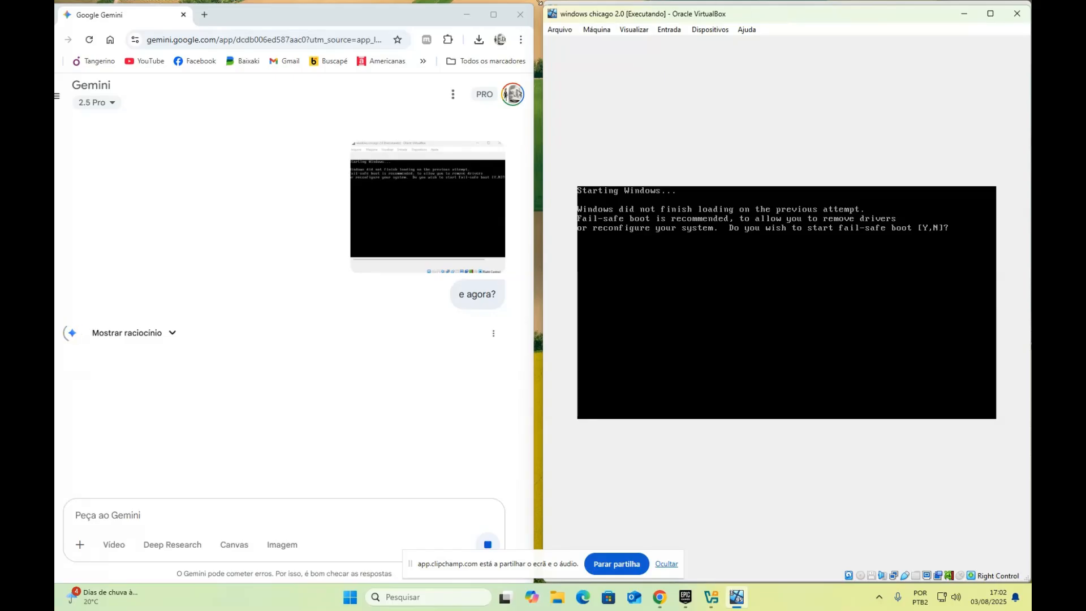
{"action": "left_click_drag", "start_coordinate": [401, 12], "coordinate": [400, 26]}
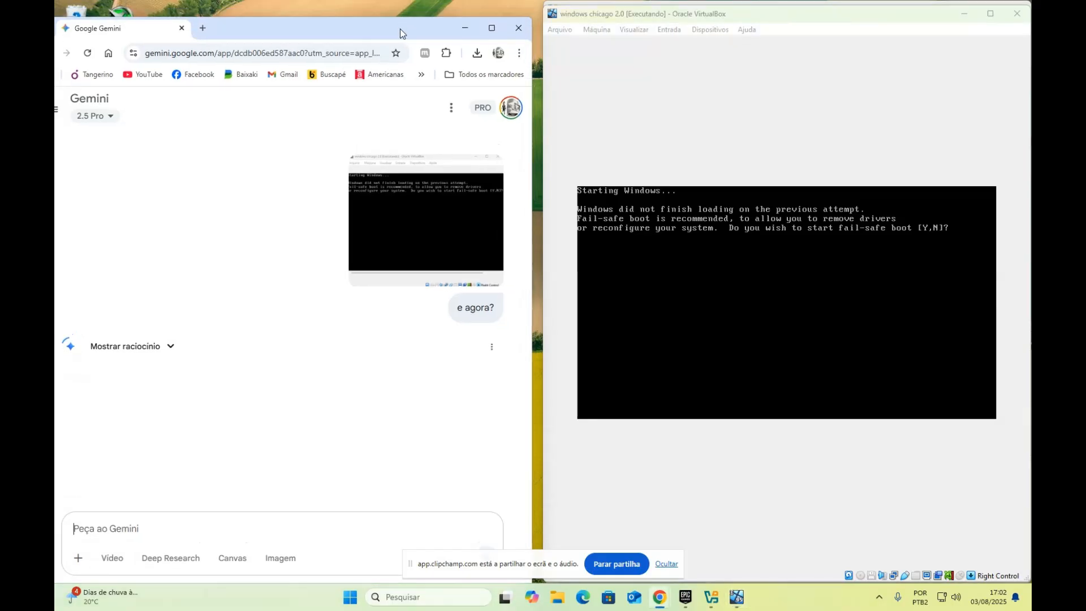
{"action": "key", "text": "super+Up"}
{"action": "key", "text": "super+Left"}
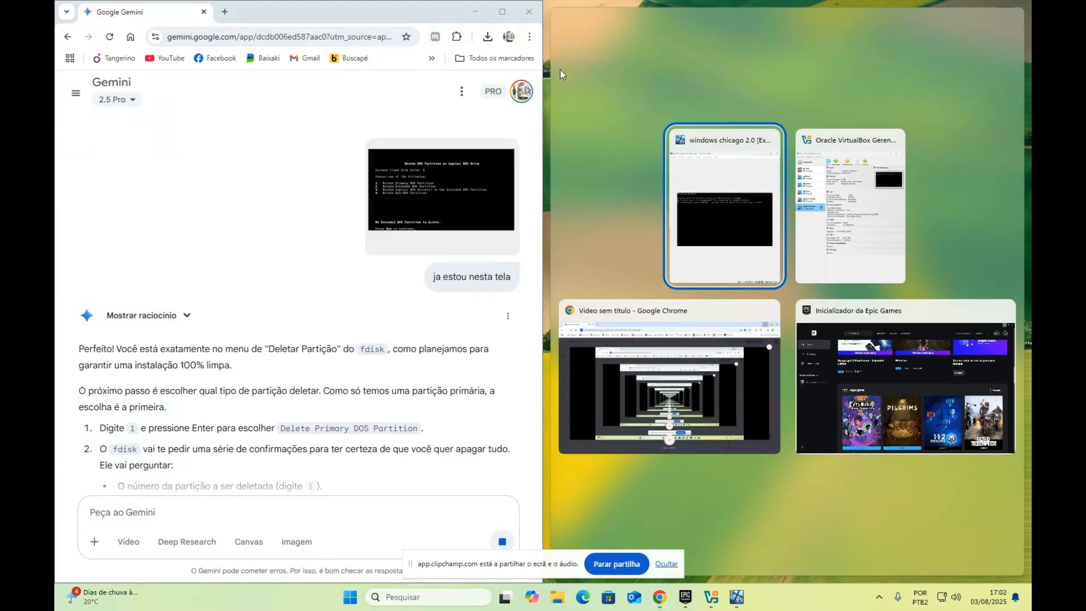
Snap the Chicago VM beside Gemini, read its reply, and answer N at the fail-safe prompt
{"action": "key", "text": "Return"}
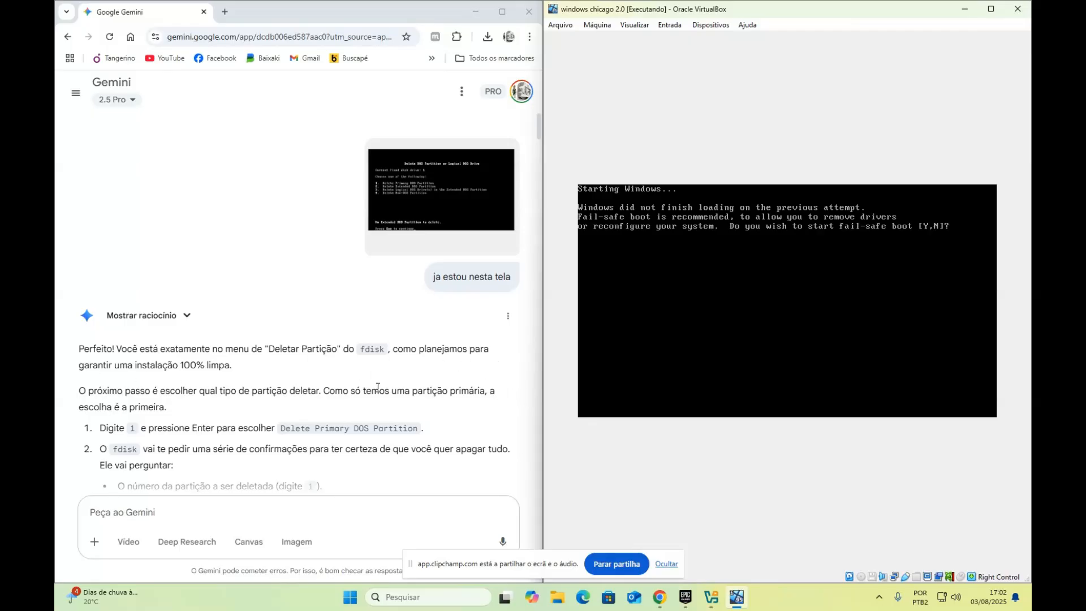
{"action": "scroll", "coordinate": [199, 378], "scroll_direction": "down", "scroll_amount": 2}
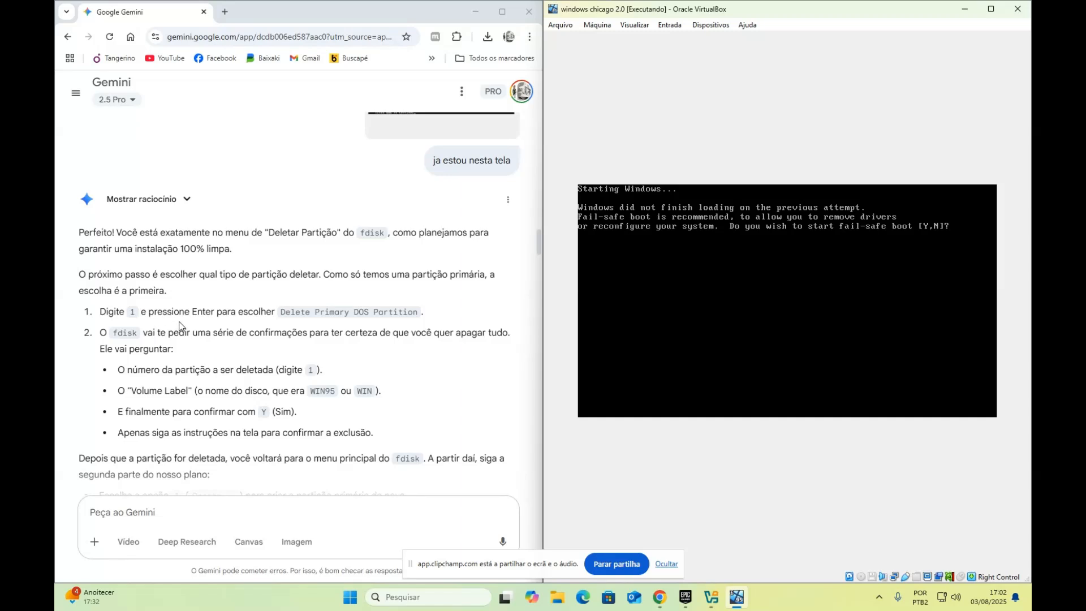
{"action": "scroll", "coordinate": [180, 326], "scroll_direction": "up", "scroll_amount": 2}
{"action": "scroll", "coordinate": [179, 326], "scroll_direction": "down", "scroll_amount": 4}
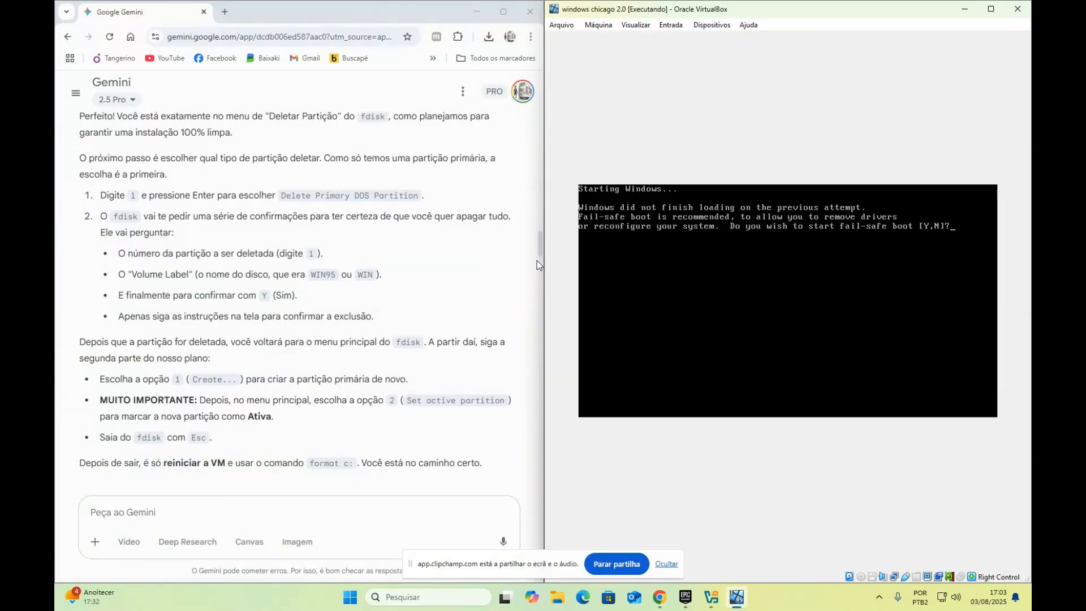
{"action": "left_click_drag", "start_coordinate": [537, 261], "coordinate": [545, 492]}
{"action": "scroll", "coordinate": [351, 379], "scroll_direction": "up", "scroll_amount": 4}
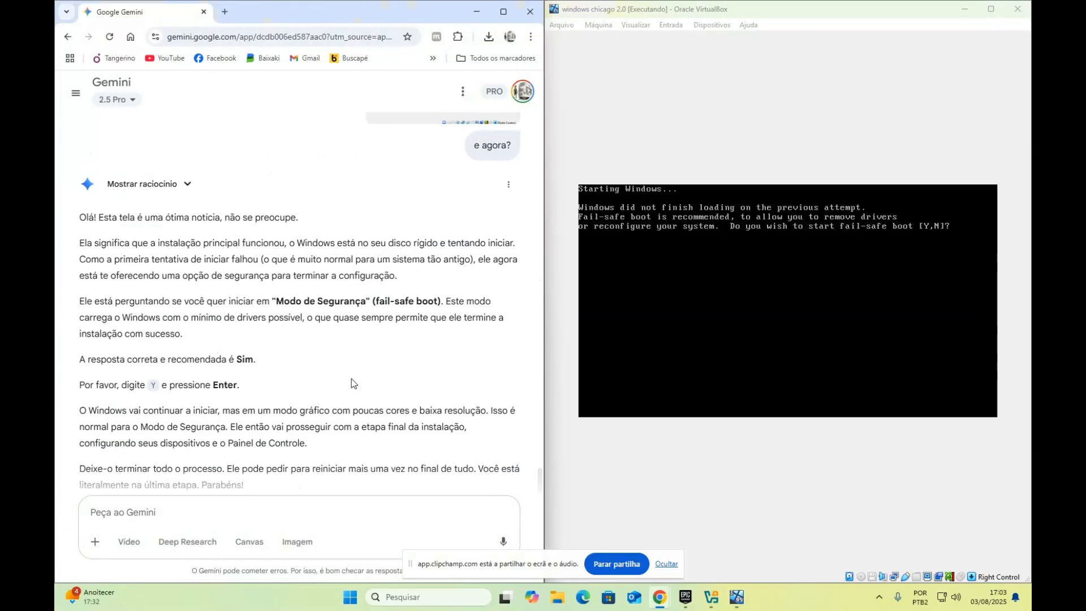
{"action": "scroll", "coordinate": [352, 378], "scroll_direction": "down", "scroll_amount": 4}
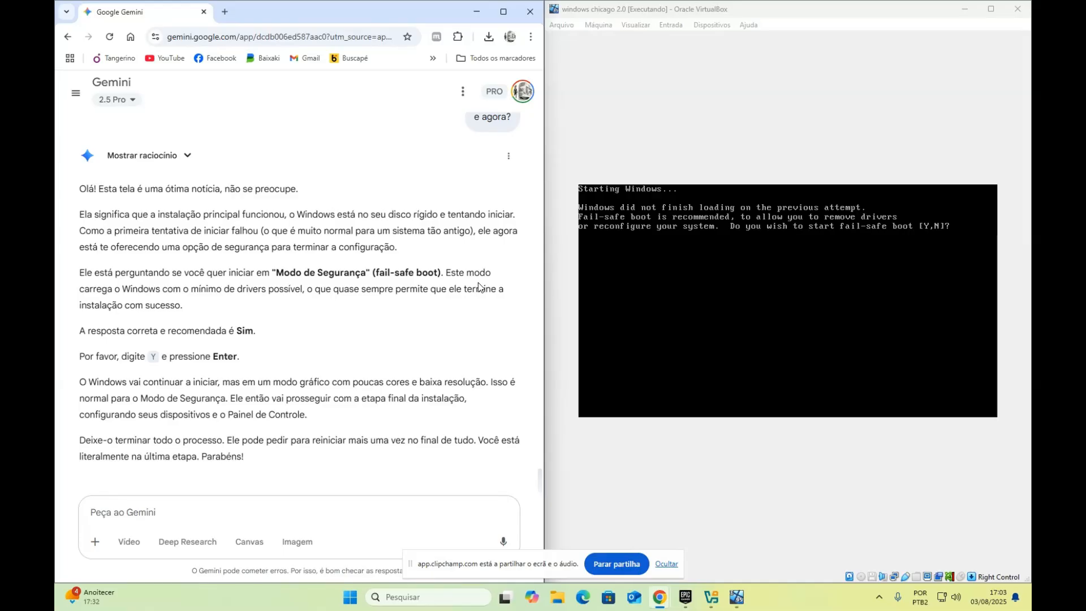
{"action": "left_click", "coordinate": [853, 19]}
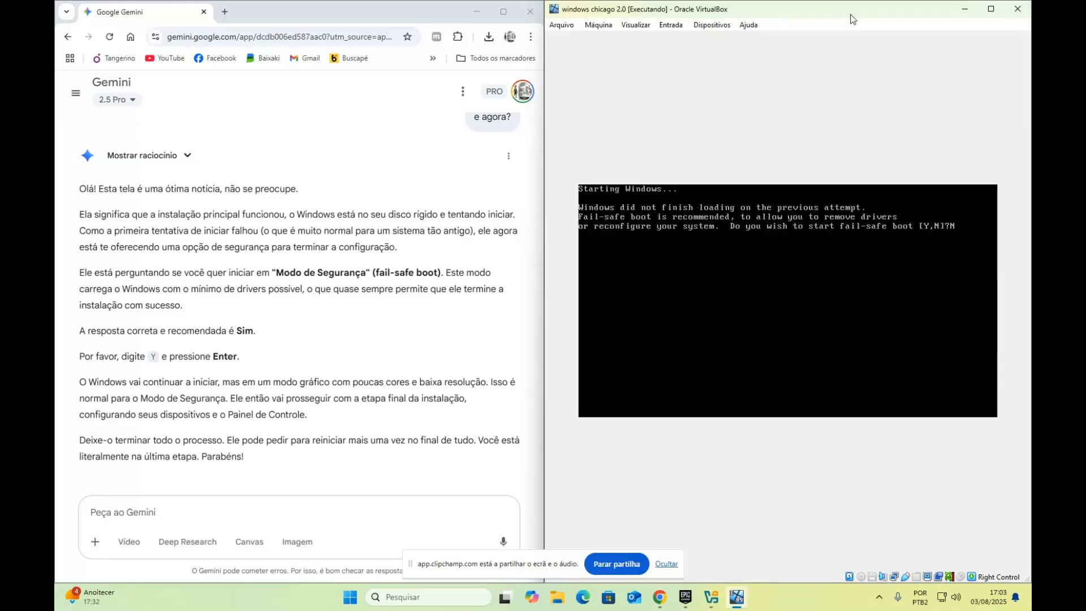
{"action": "key", "text": "Return"}
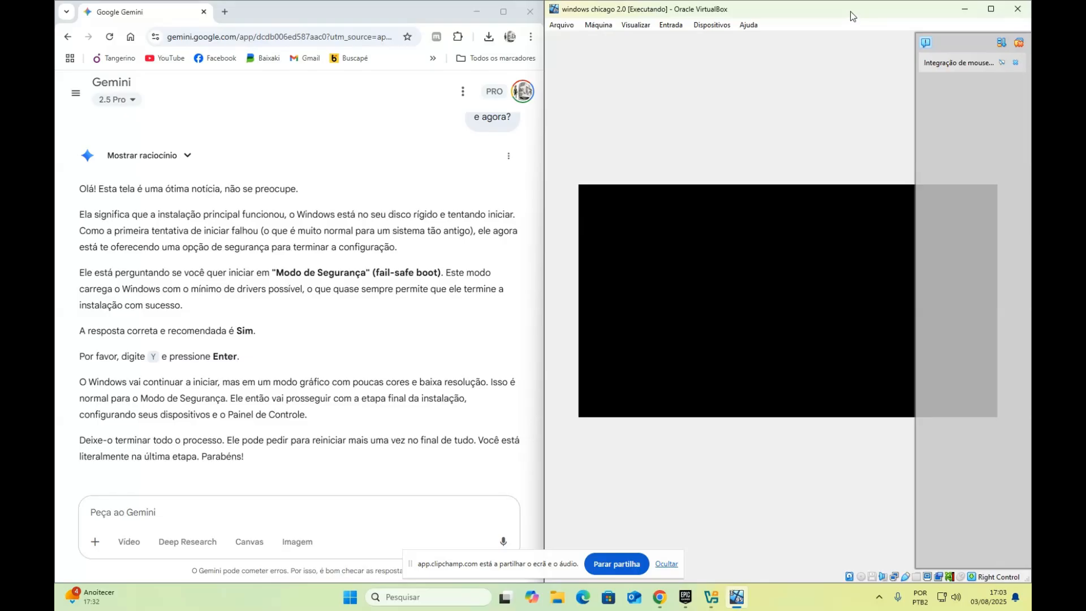
Reset the Chicago VM and answer Y to boot it in fail-safe mode
{"action": "left_click", "coordinate": [1019, 63]}
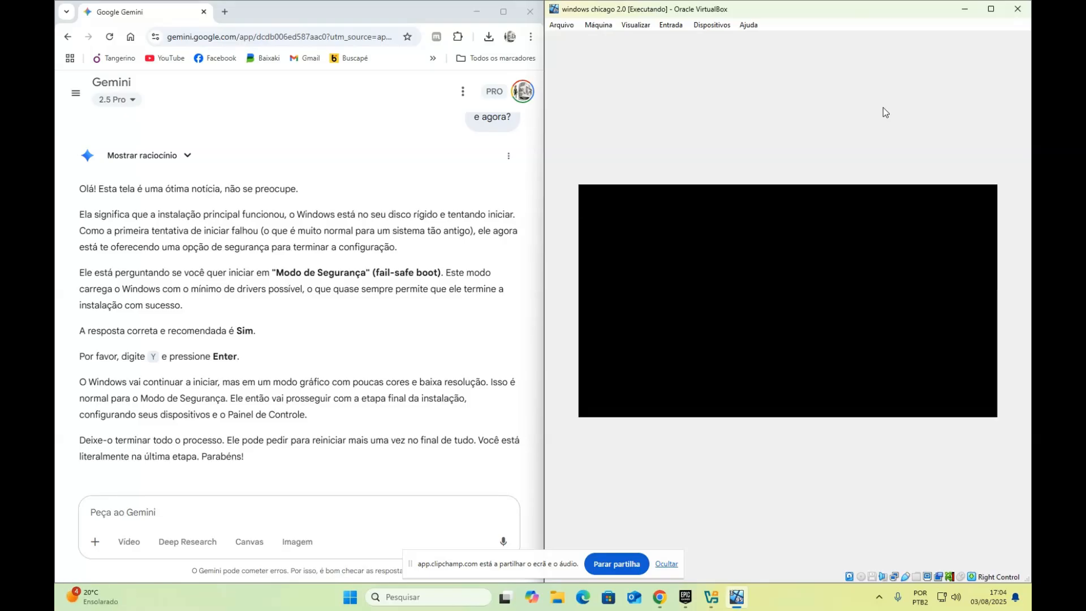
{"action": "left_click", "coordinate": [598, 25]}
{"action": "left_click", "coordinate": [622, 118]}
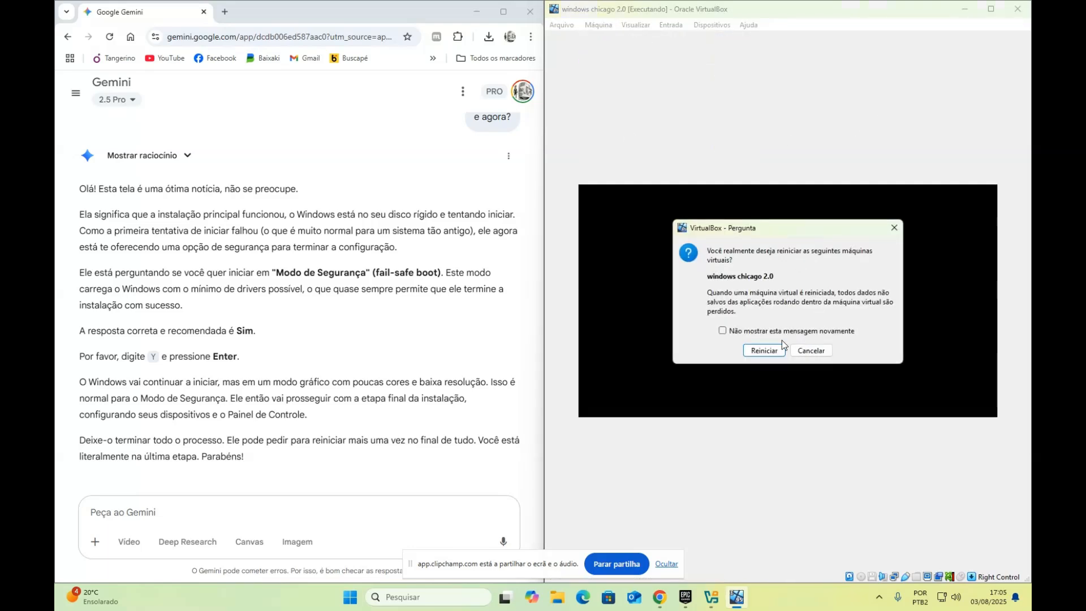
{"action": "left_click", "coordinate": [764, 349]}
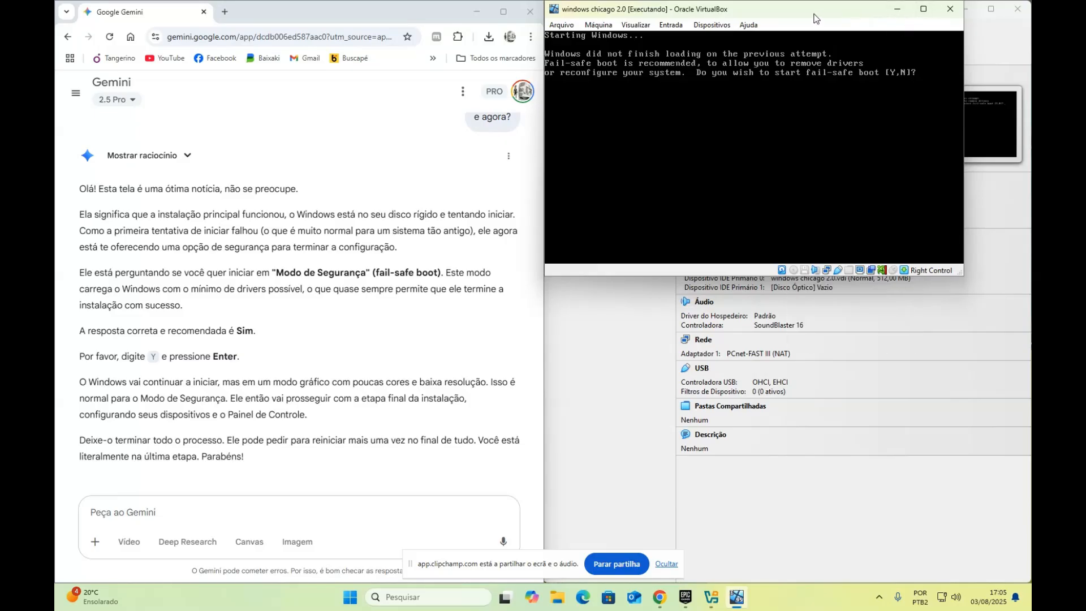
{"action": "type", "text": "Y"}
{"action": "key", "text": "Return"}
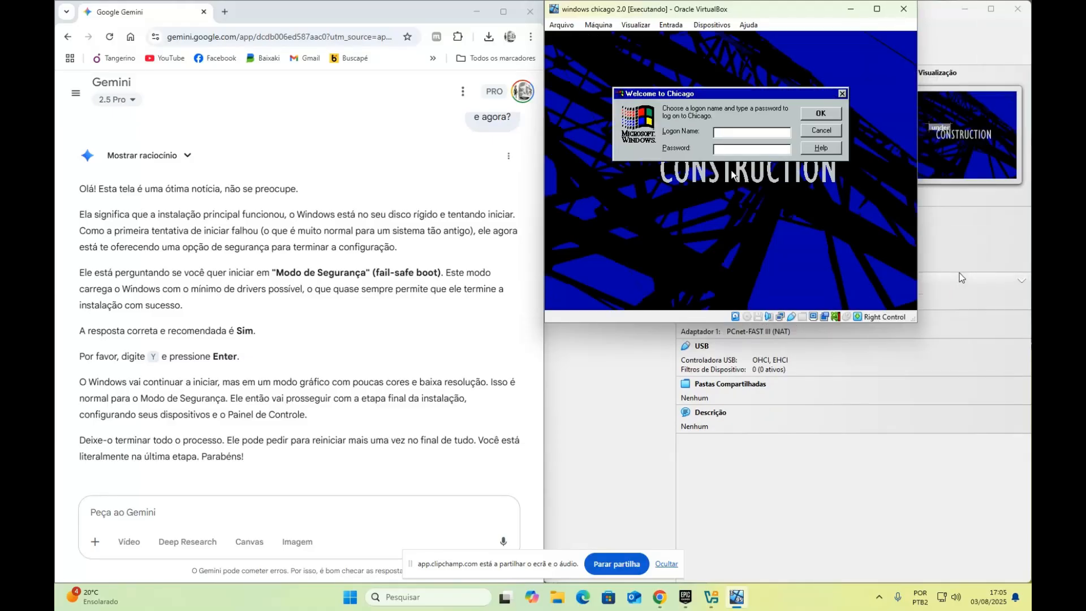
Log on to Chicago without a password and create the user's password list file
{"action": "left_click_drag", "start_coordinate": [916, 321], "coordinate": [1028, 581]}
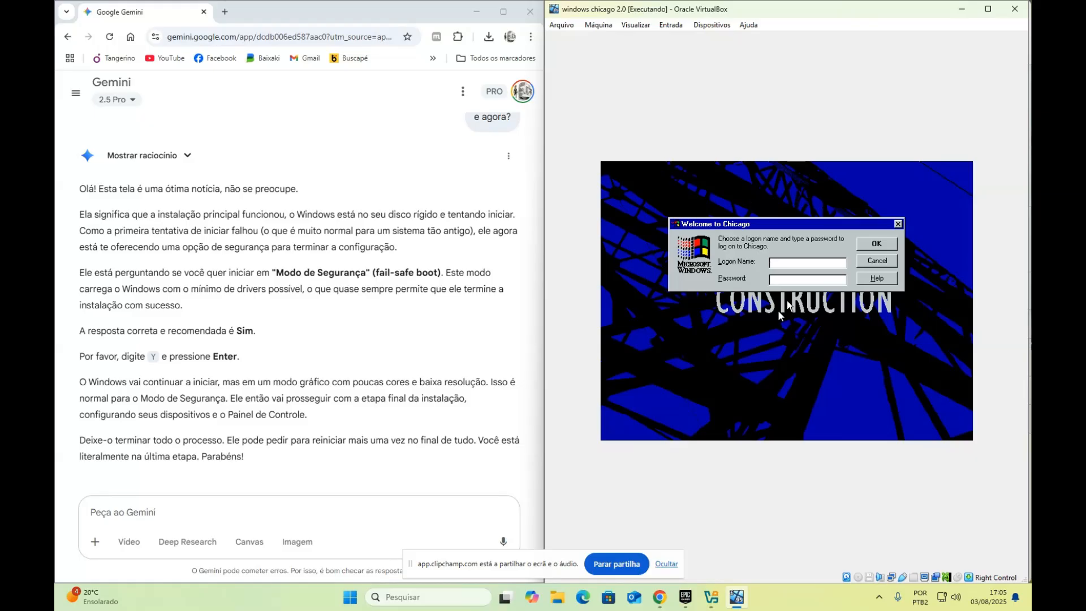
{"action": "left_click", "coordinate": [886, 245]}
{"action": "left_click", "coordinate": [763, 375]}
{"action": "left_click", "coordinate": [882, 245]}
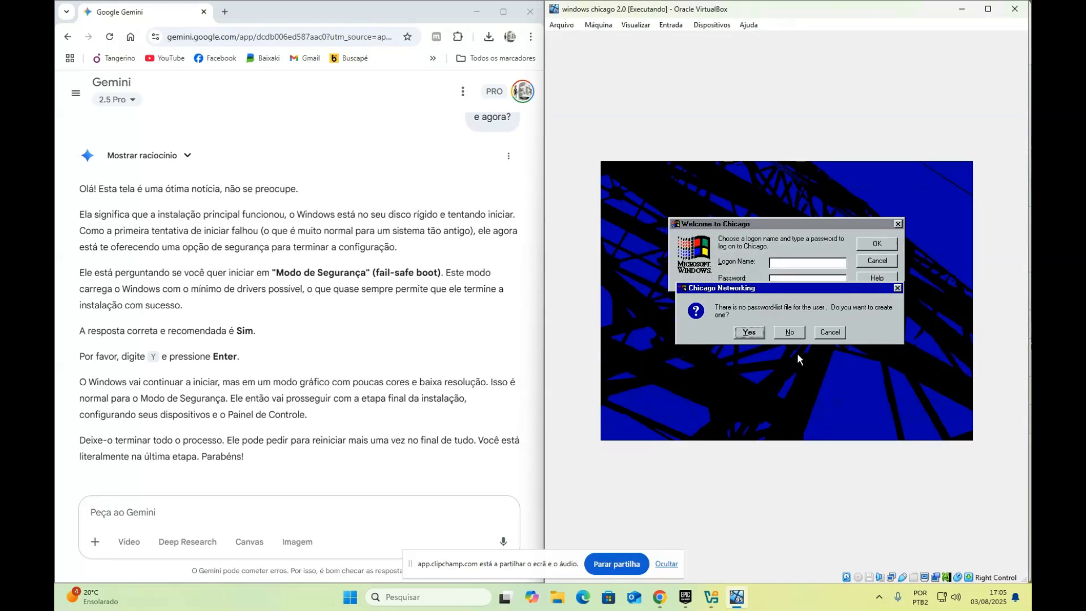
{"action": "left_click", "coordinate": [750, 335]}
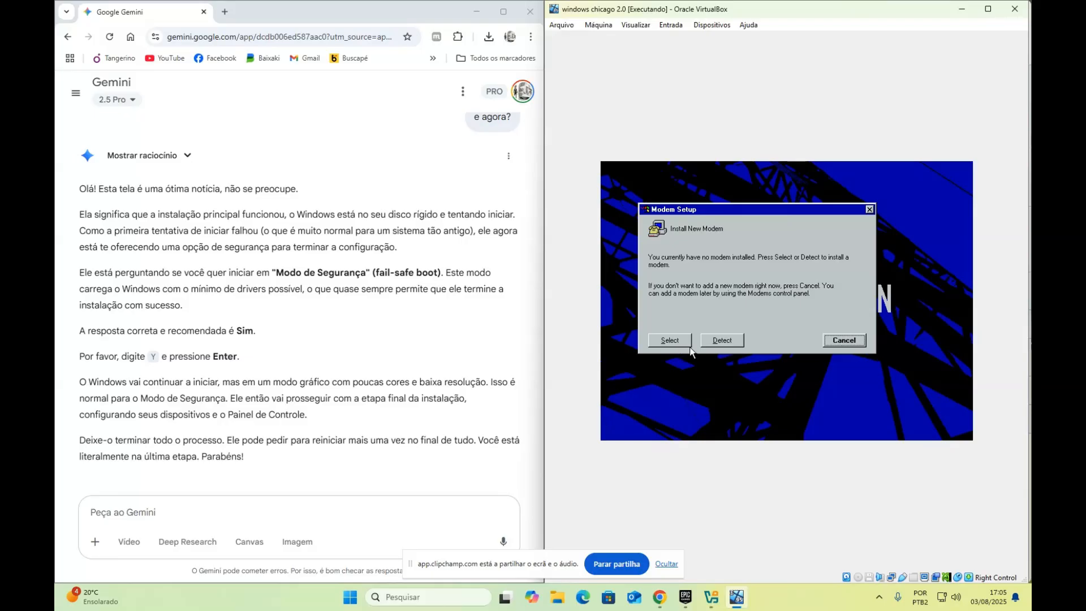
Skip the modem, printer, Welcome and default network driver setup prompts
{"action": "left_click", "coordinate": [842, 340]}
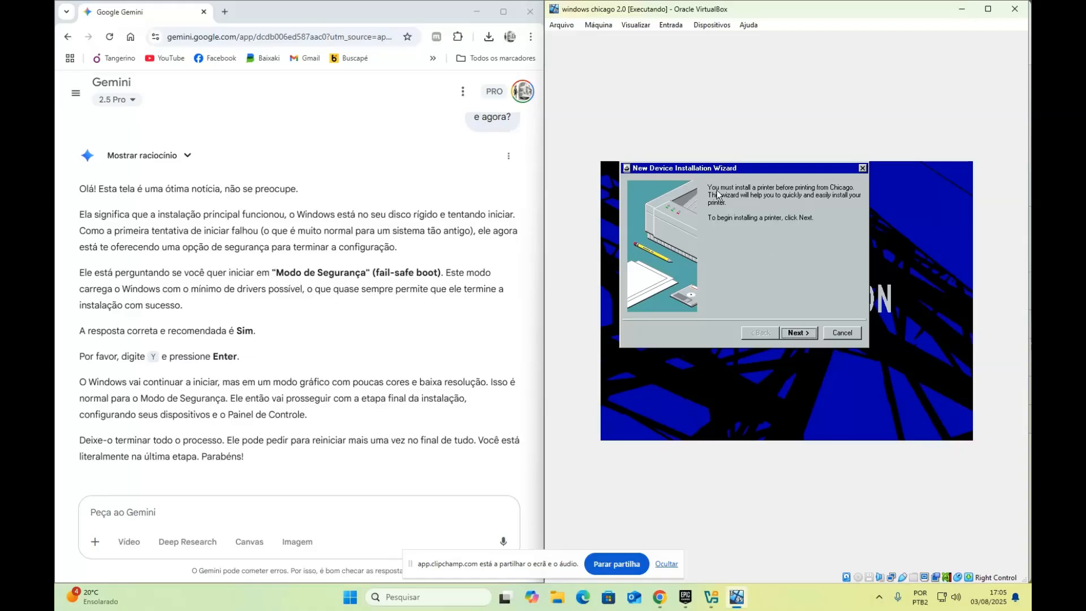
{"action": "left_click", "coordinate": [841, 333]}
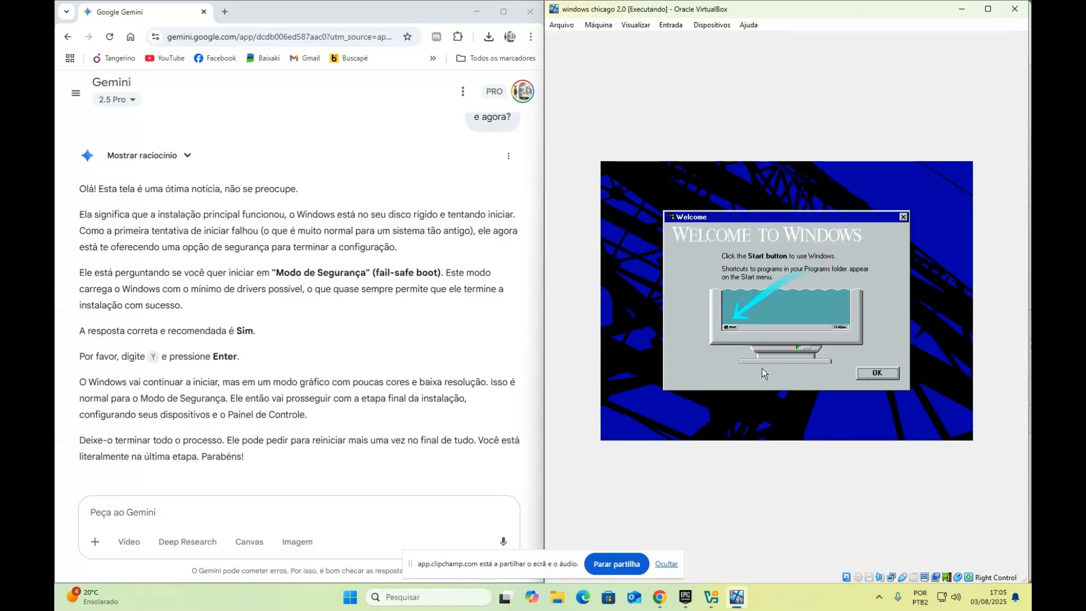
{"action": "left_click", "coordinate": [868, 373]}
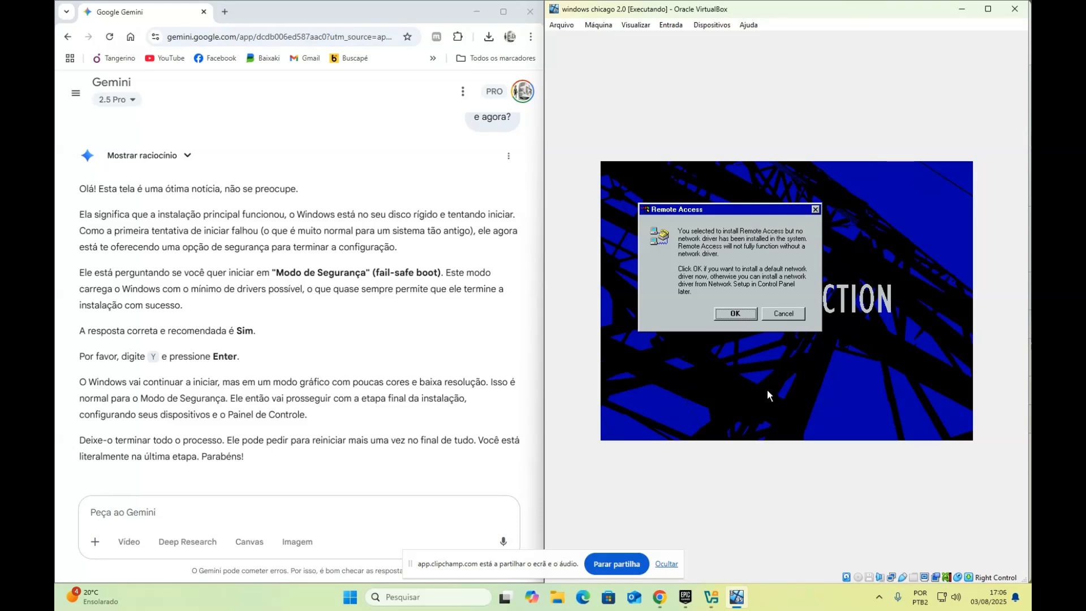
{"action": "left_click", "coordinate": [788, 317]}
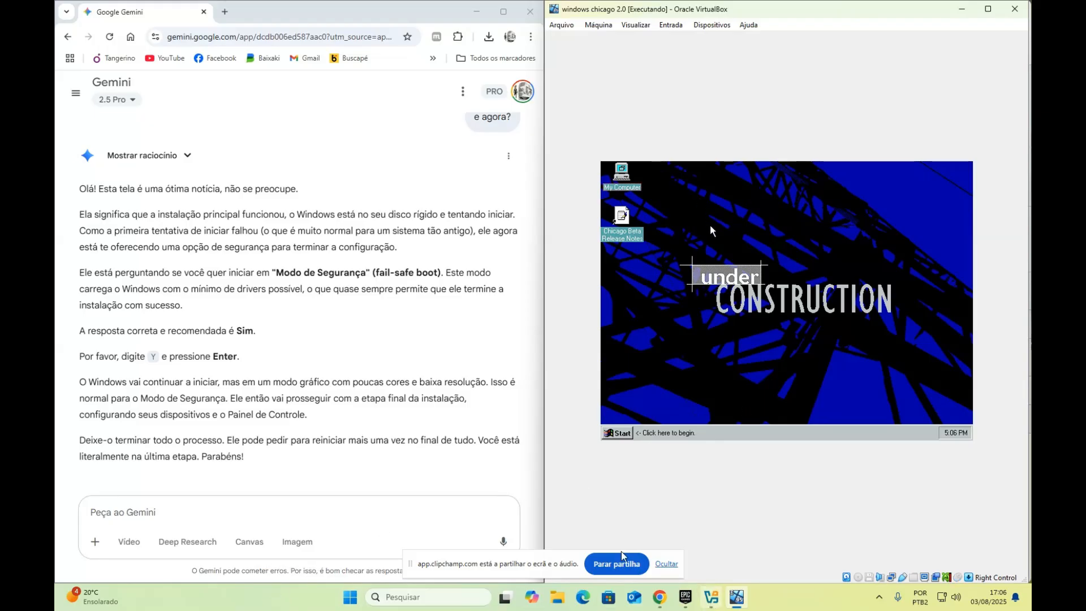
Restart the Chicago guest through Start > Shut Down > Restart the computer?
{"action": "left_click", "coordinate": [738, 306]}
{"action": "left_click", "coordinate": [765, 373]}
{"action": "left_click", "coordinate": [627, 434]}
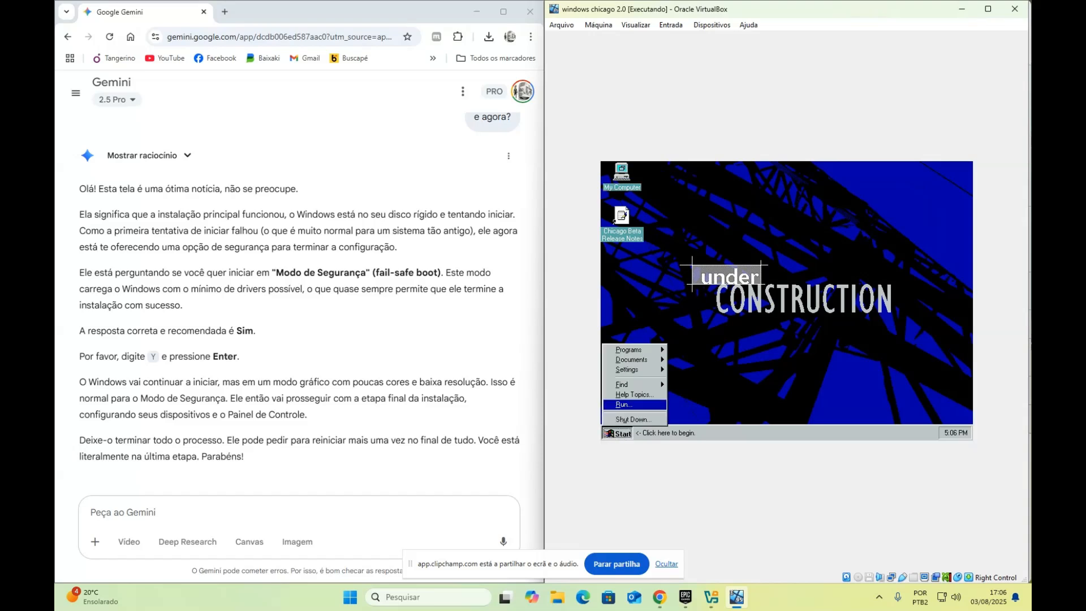
{"action": "left_click", "coordinate": [638, 419]}
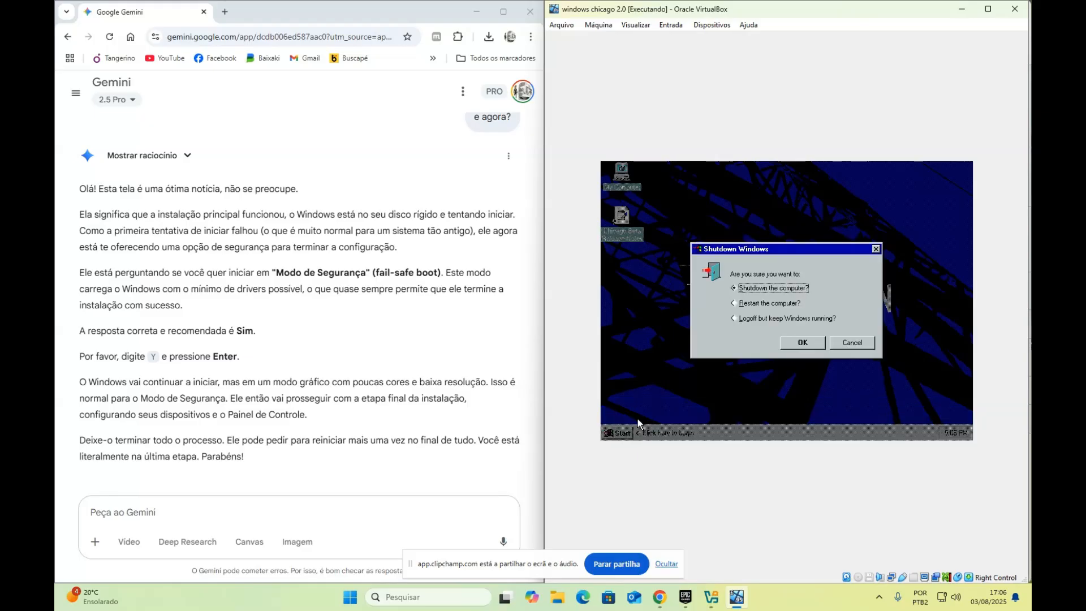
{"action": "left_click", "coordinate": [769, 303]}
{"action": "left_click", "coordinate": [786, 345]}
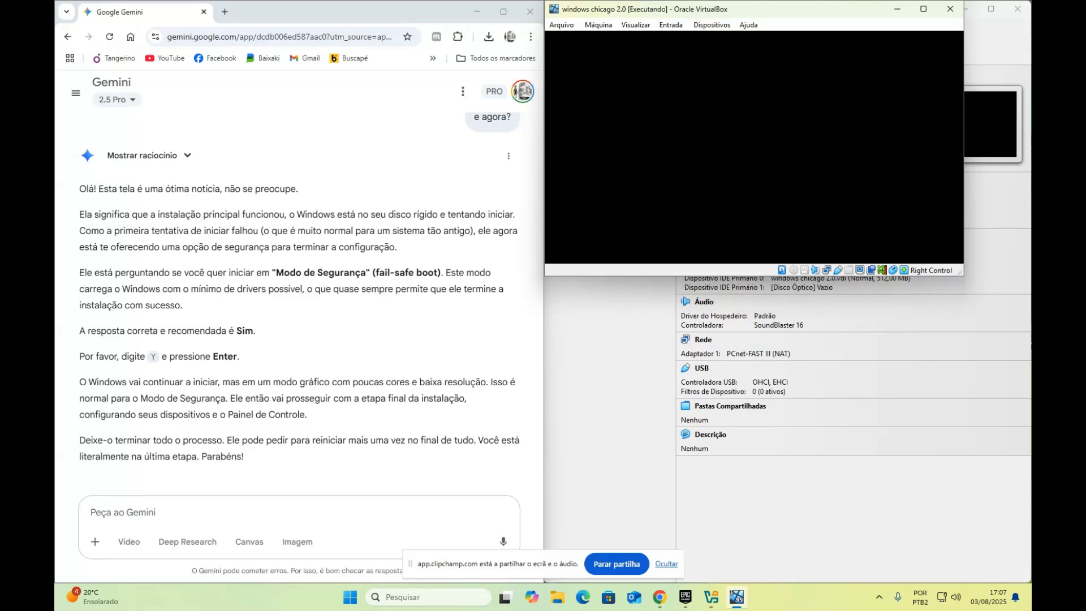
Reset the VM, enlarge its window, and choose Y to boot in fail-safe mode
{"action": "left_click", "coordinate": [599, 25]}
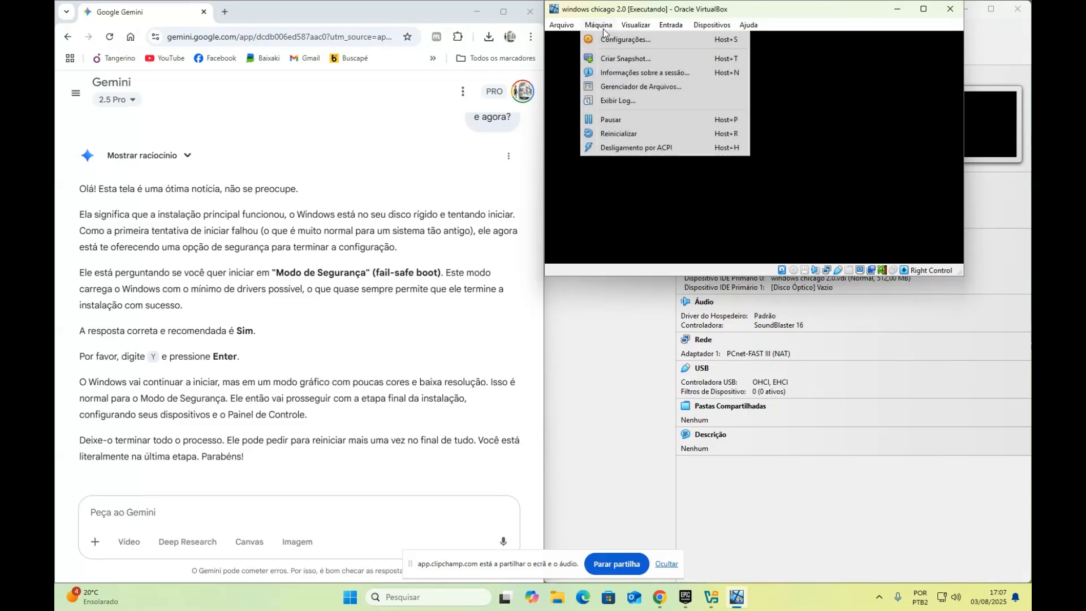
{"action": "left_click", "coordinate": [638, 133]}
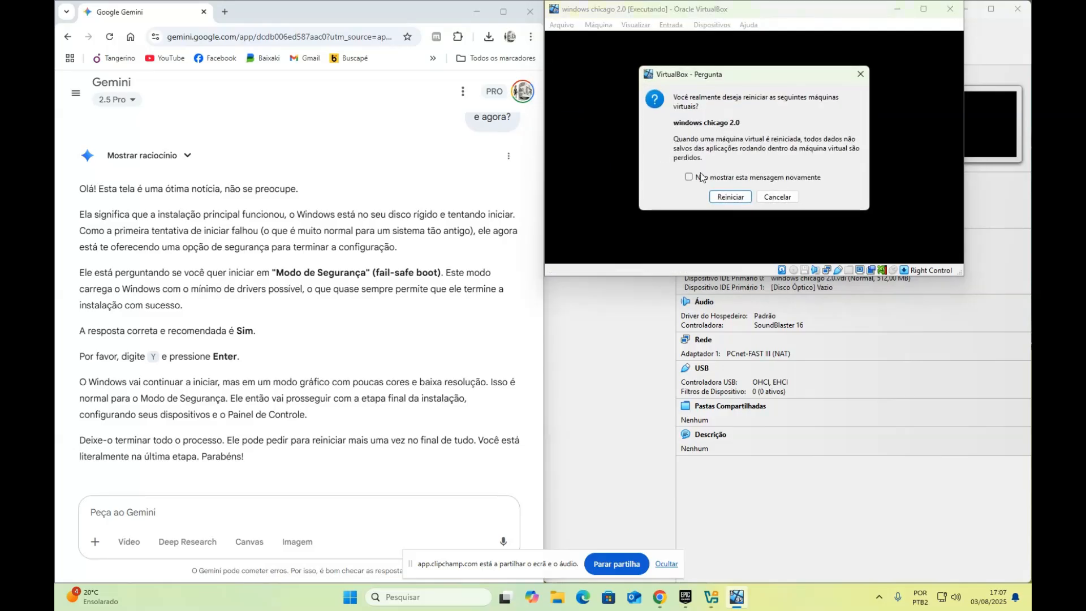
{"action": "left_click", "coordinate": [730, 196]}
{"action": "left_click_drag", "start_coordinate": [910, 323], "coordinate": [997, 562]}
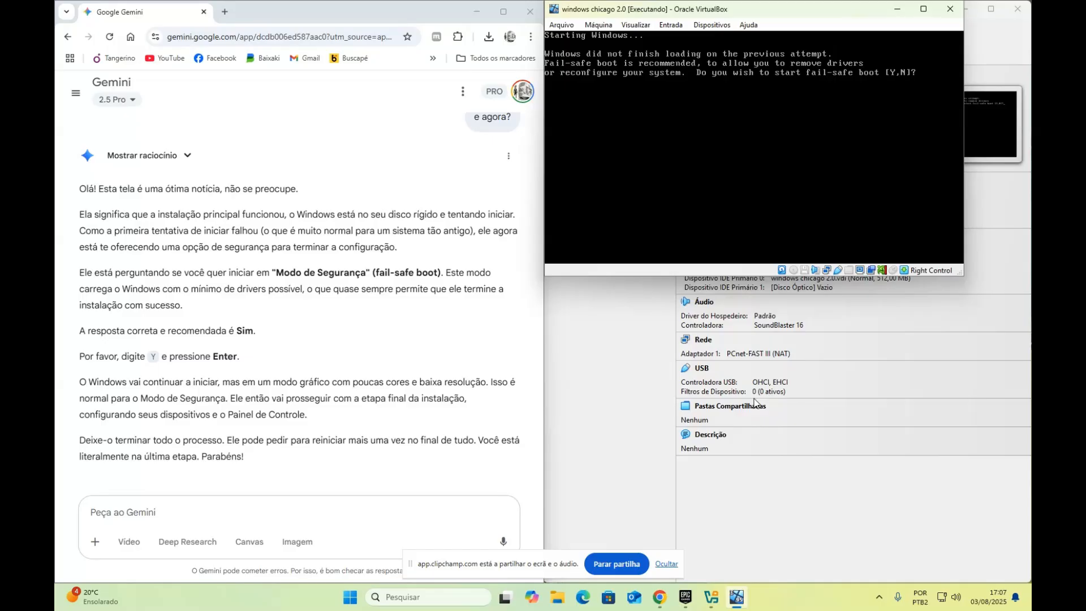
{"action": "type", "text": "Y"}
{"action": "key", "text": "Return"}
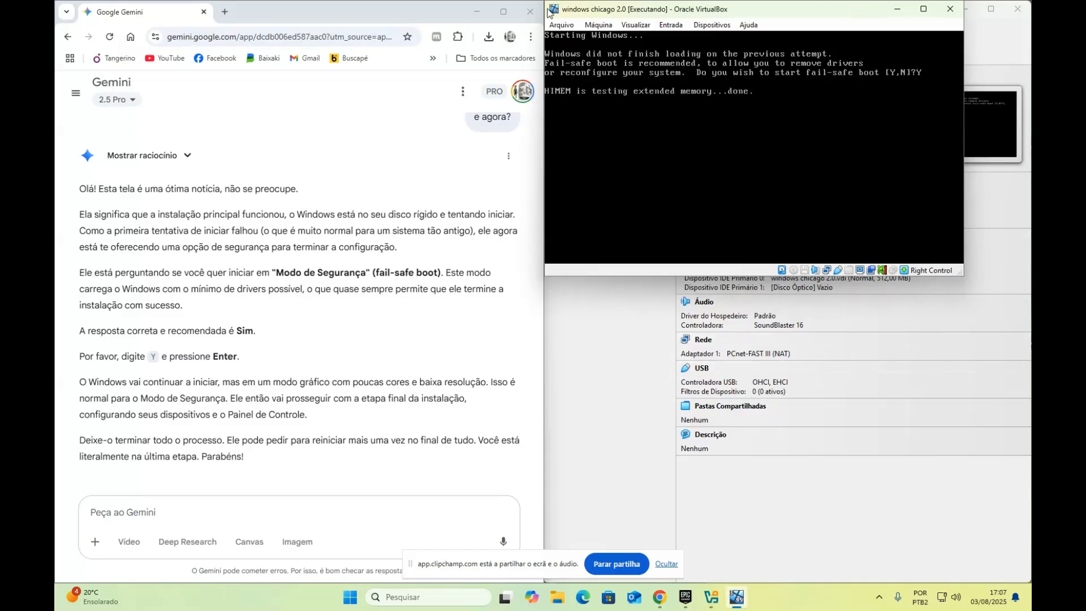
Close Chrome, maximize the VM, capture input, and type a logon name at the Chicago logon
{"action": "left_click", "coordinate": [530, 12]}
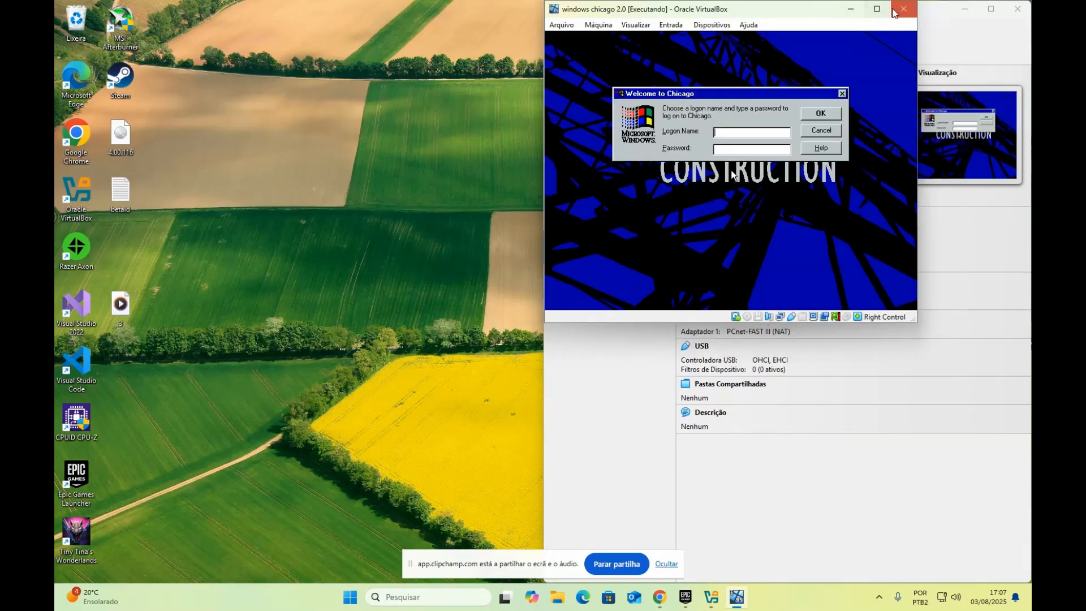
{"action": "left_click", "coordinate": [877, 10]}
{"action": "left_click", "coordinate": [617, 347]}
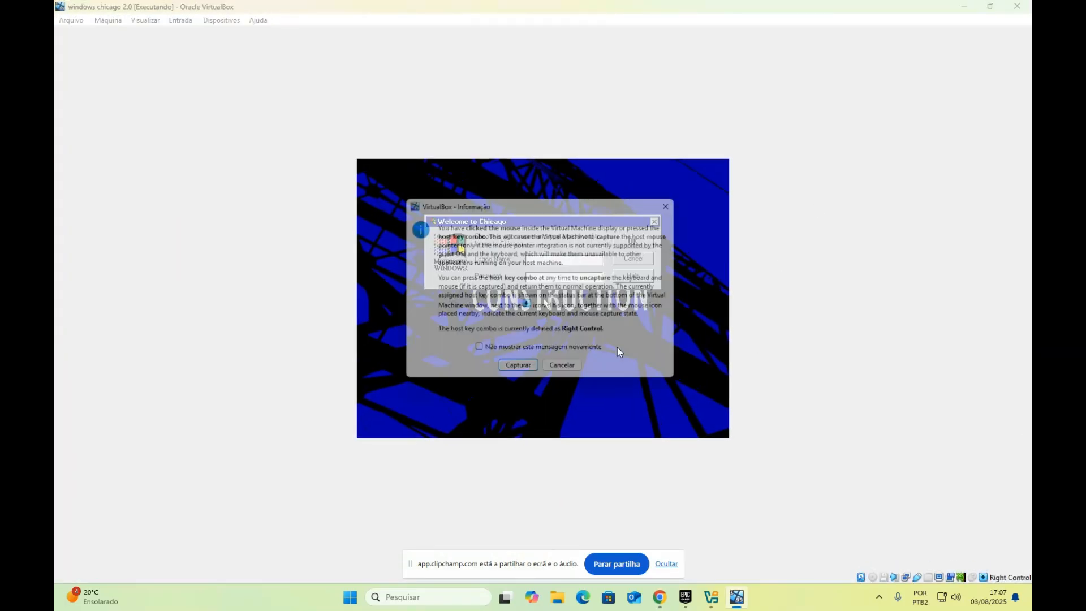
{"action": "left_click", "coordinate": [536, 371]}
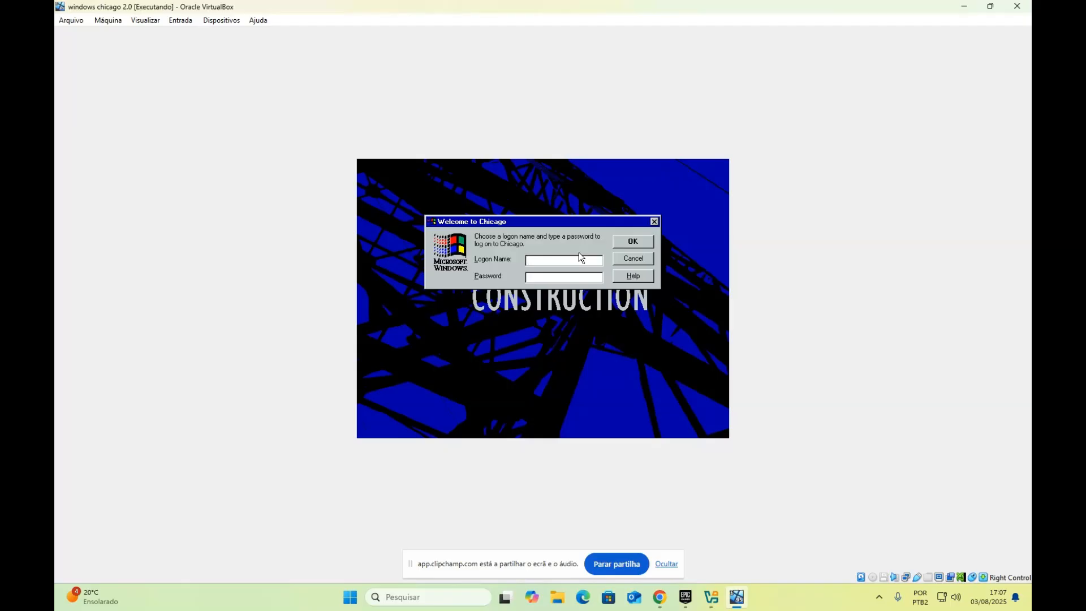
{"action": "type", "text": "Leo"}
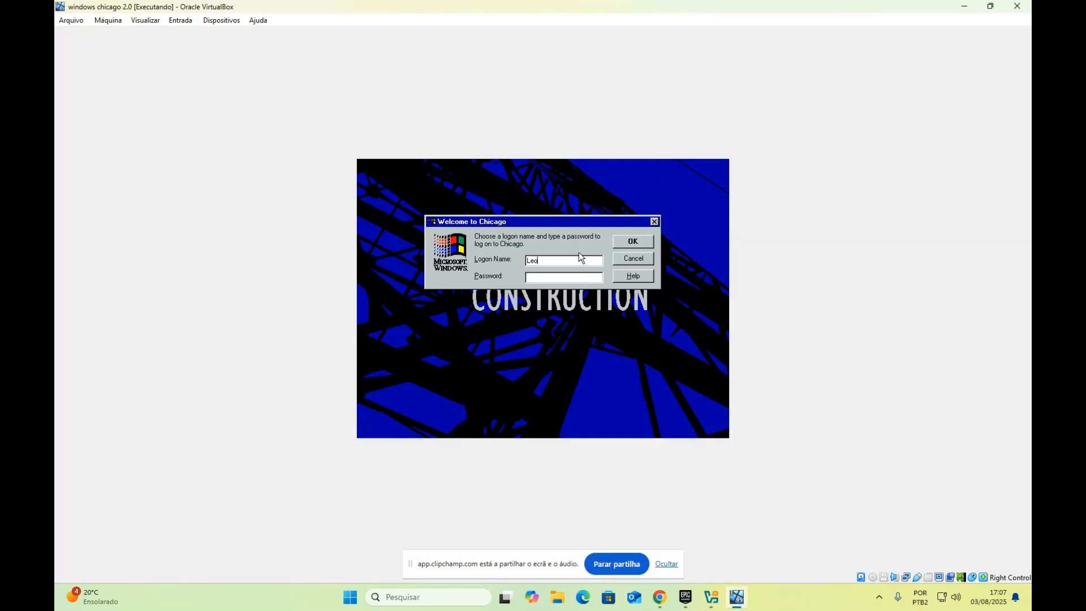